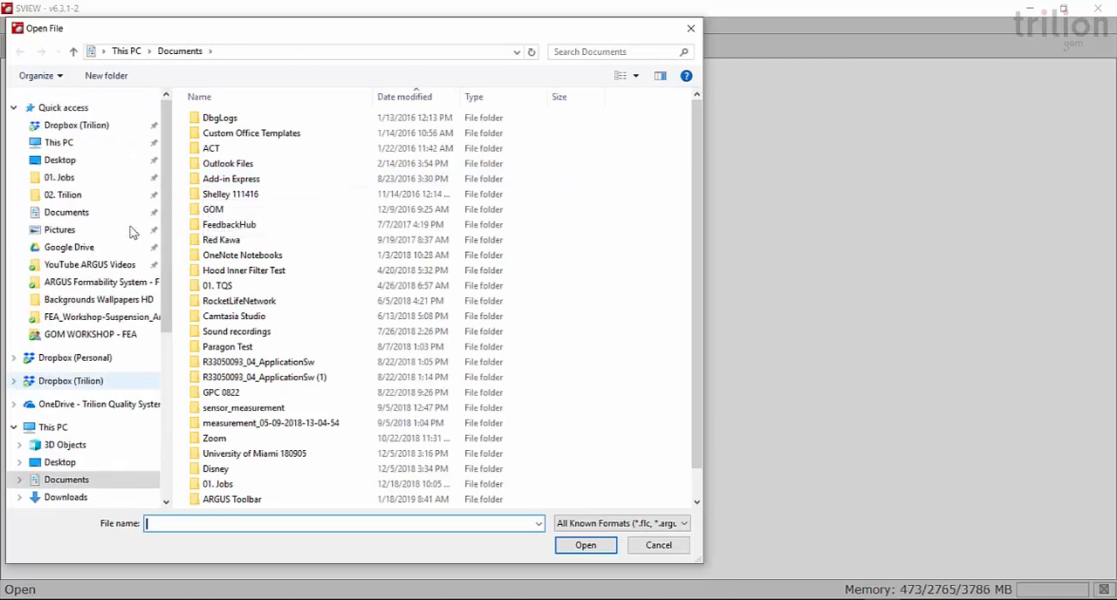
- Open FEA_Workshop-Suspension_Arm.argus from the FEA_Workshop-Suspension_Arm-Full folder of the GOM WORKSHOP - FEA project files
left_click(77, 126)
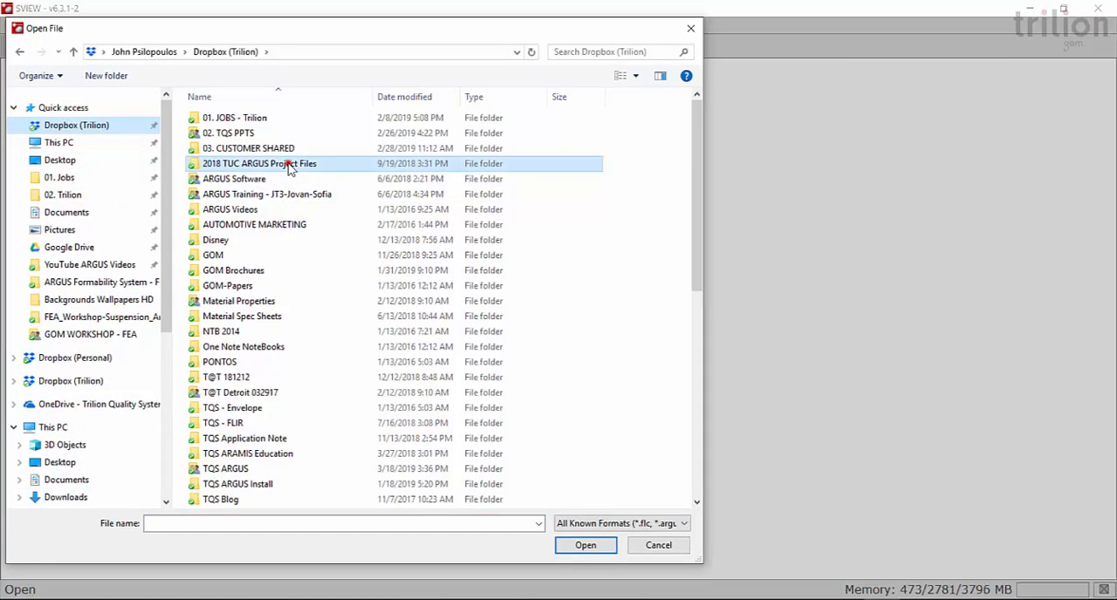
double_click(288, 164)
double_click(264, 117)
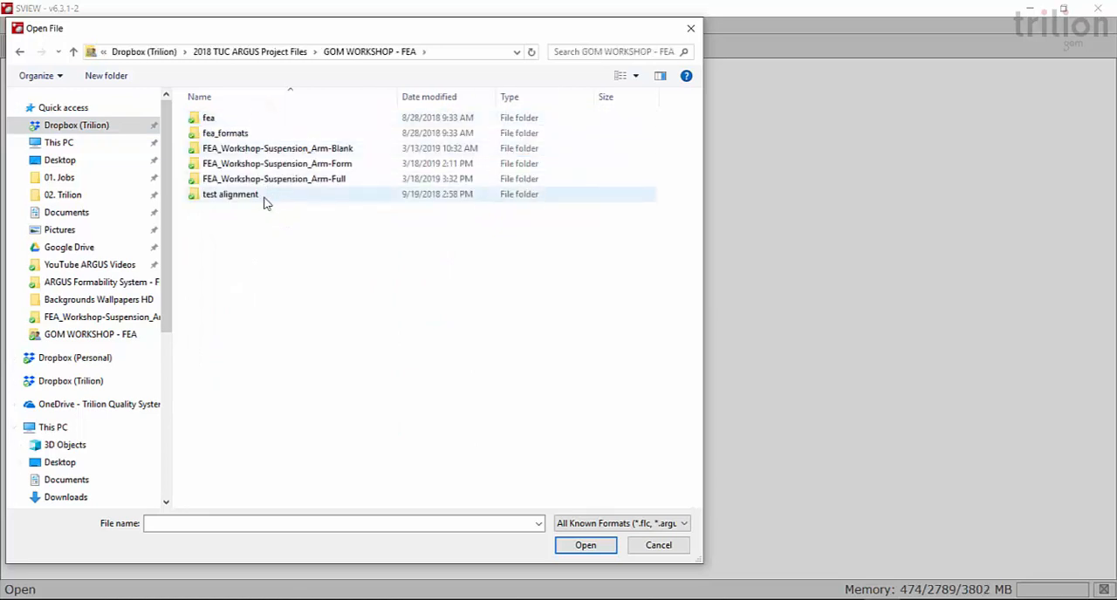
double_click(305, 180)
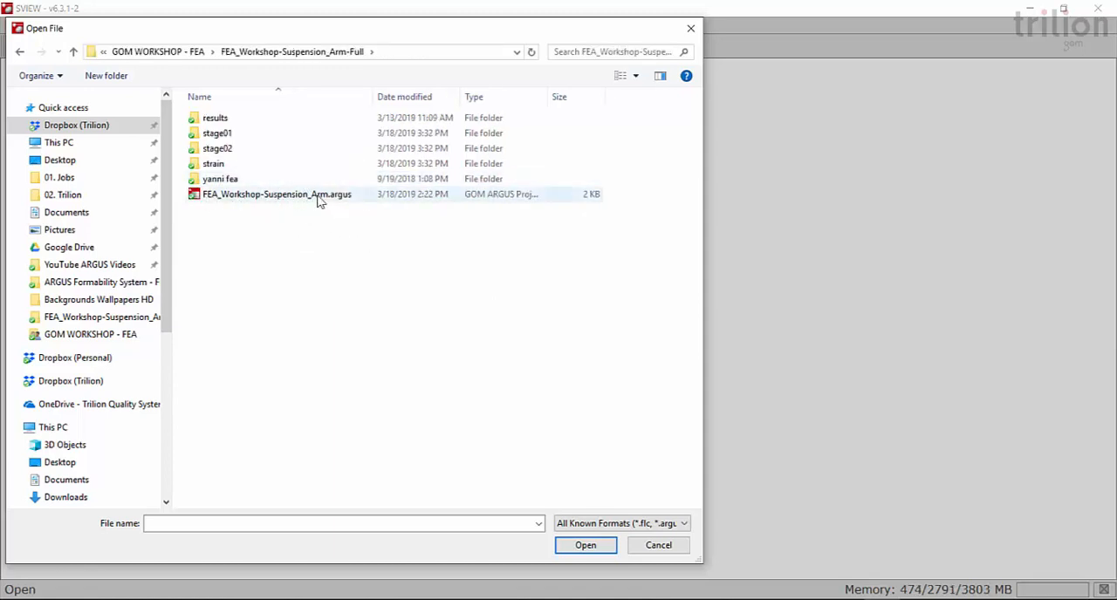
double_click(320, 195)
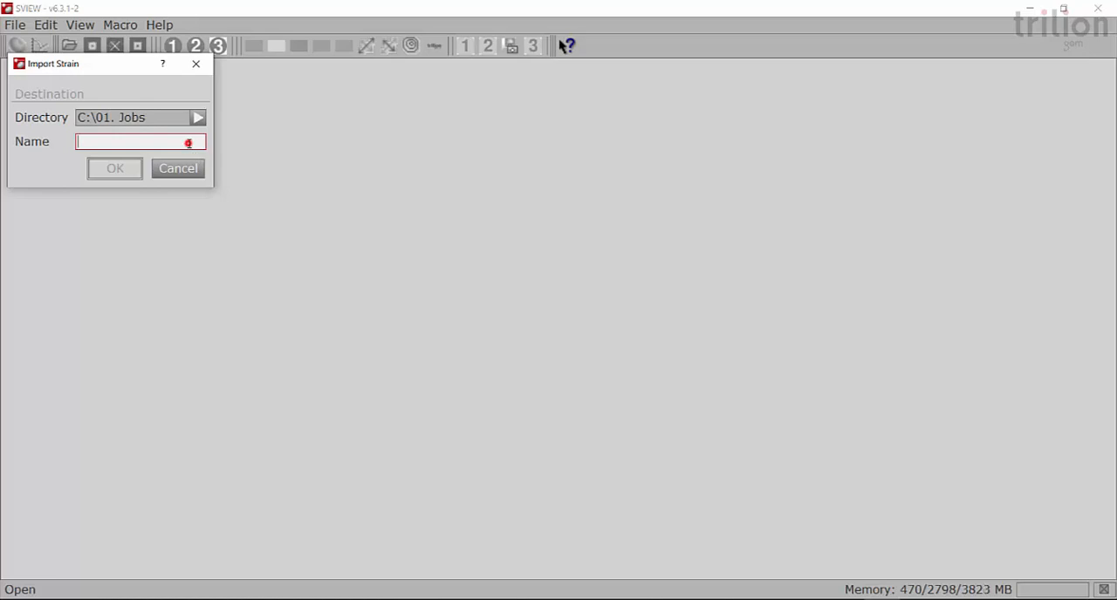
- Import the strain project under the name "FEA test1" into the C:\01. Jobs directory
type("F")
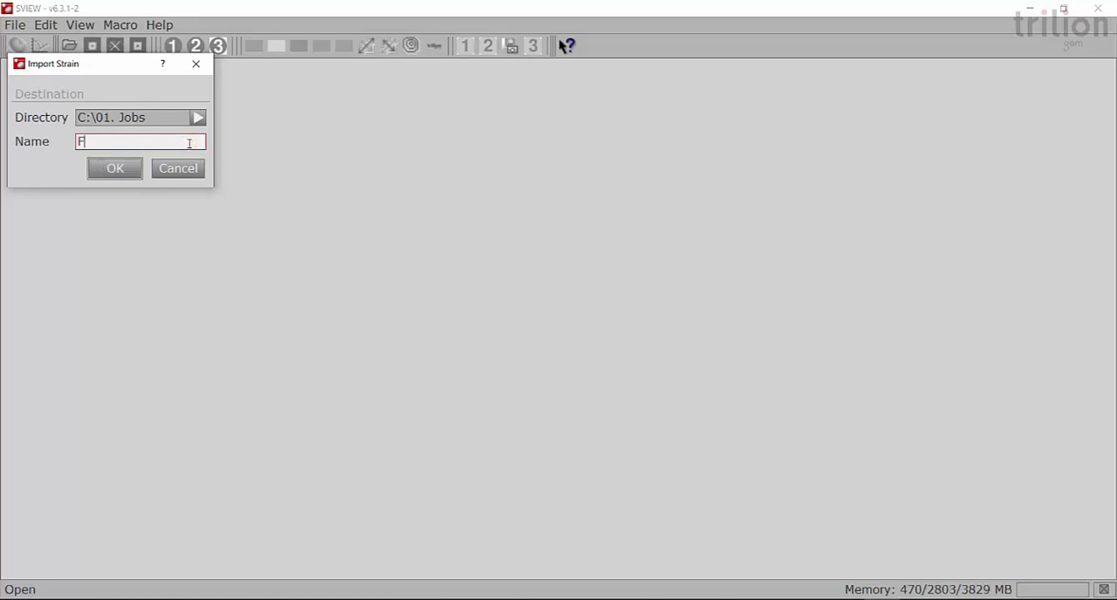
type("EA test1")
left_click(110, 169)
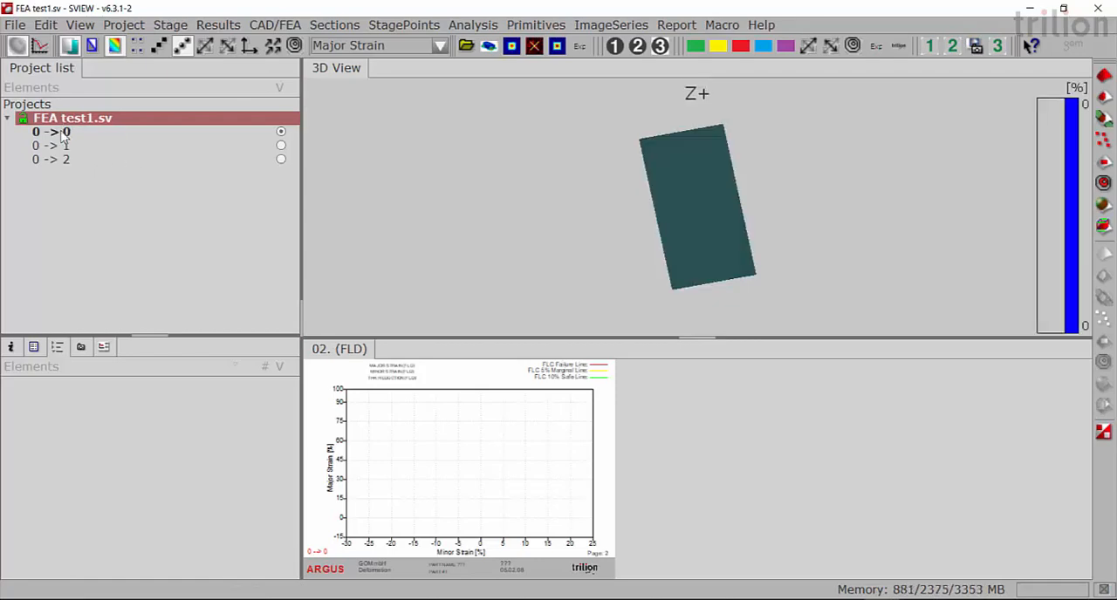
- Examine the 3D geometry and major strain of stages 0 -> 0 and 0 -> 1 from different angles
left_click(62, 133)
left_click(627, 245)
left_click_drag(625, 240, 748, 228)
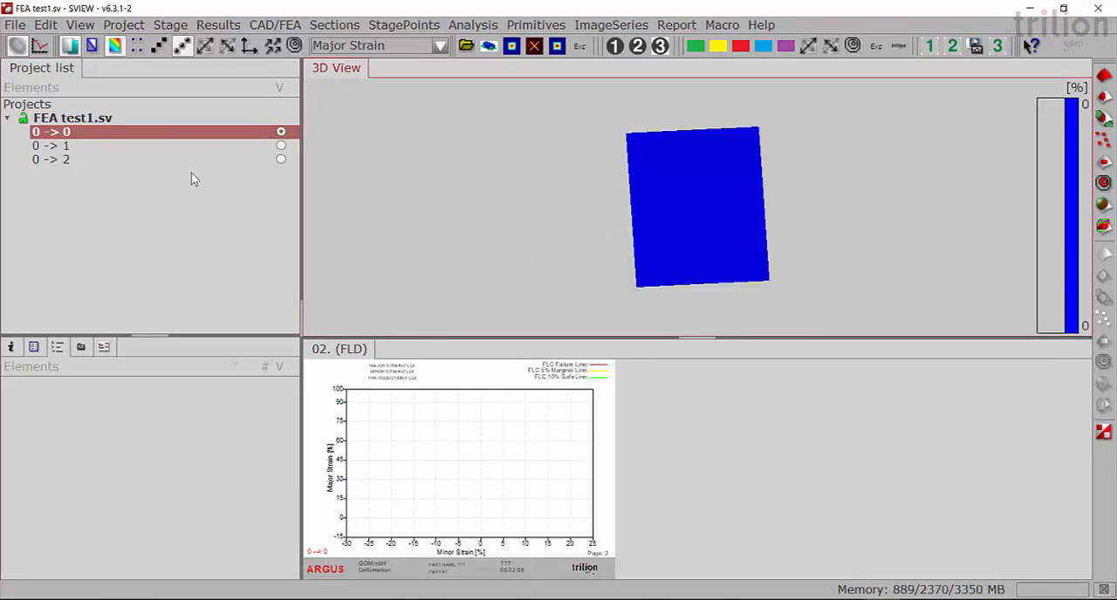
left_click(48, 149)
left_click_drag(595, 234, 531, 258)
middle_click_drag(628, 132, 626, 101)
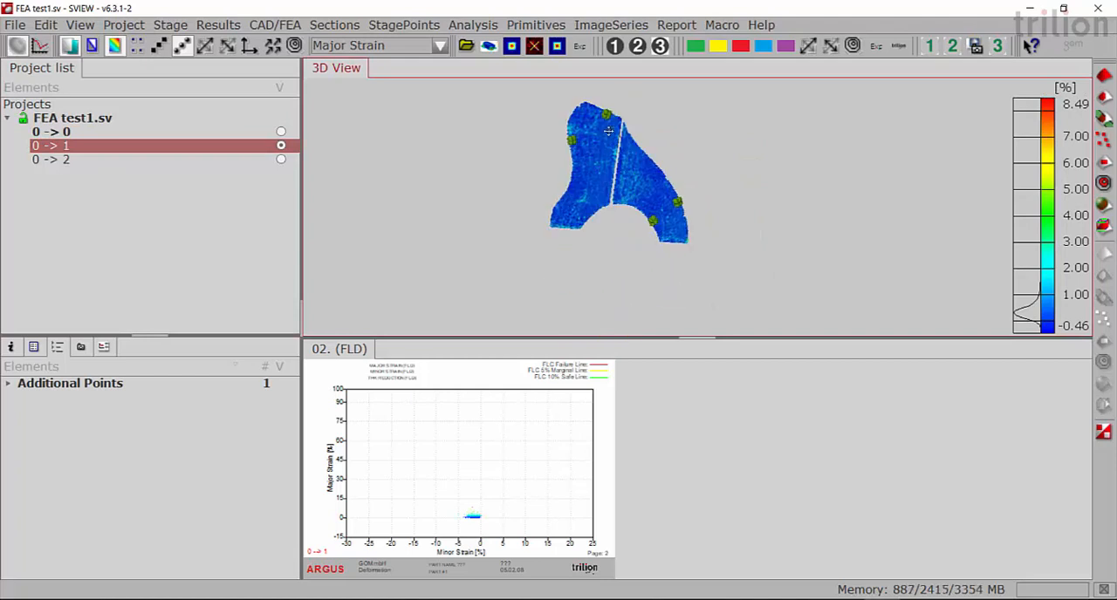
middle_click_drag(667, 217, 660, 234)
left_click_drag(595, 212, 625, 210)
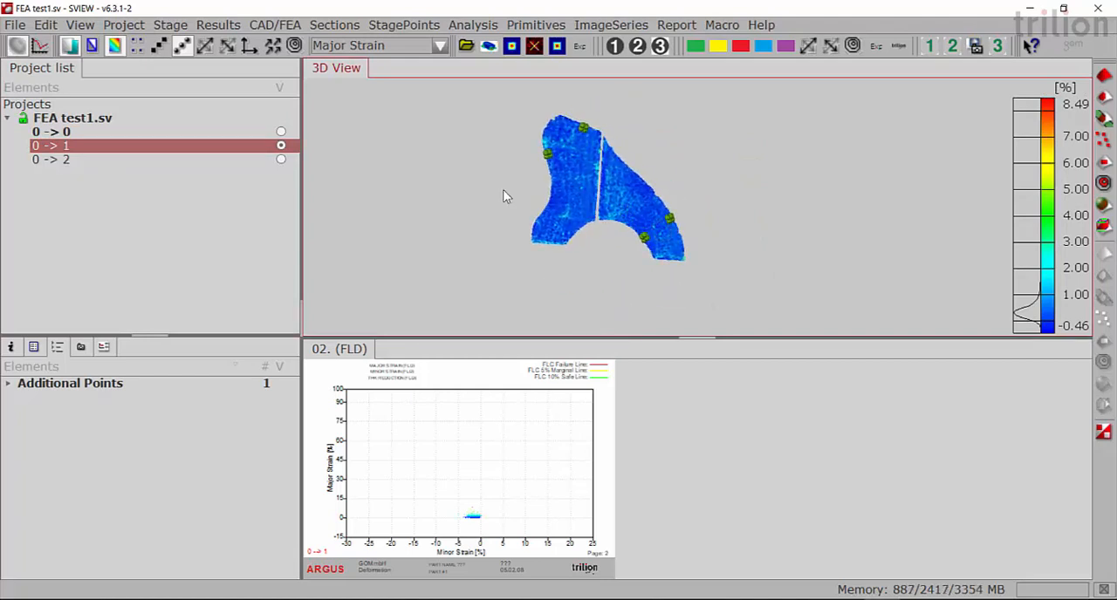
- Make stage 0 -> 2 the active stage and inspect its major strain result on the 3D part
left_click(52, 161)
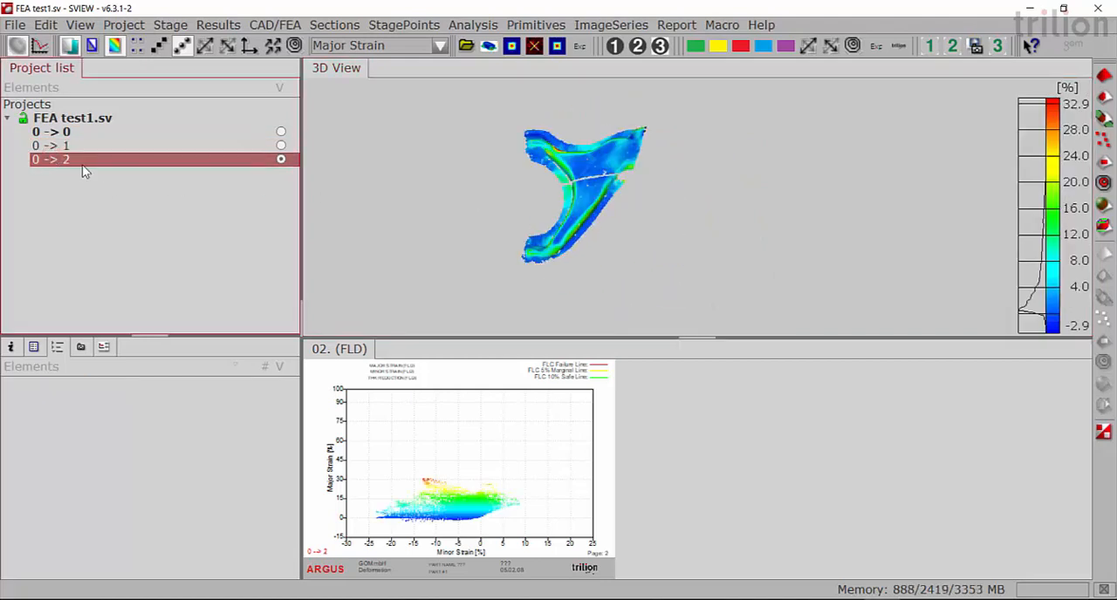
left_click_drag(513, 262, 570, 269)
left_click_drag(628, 302, 588, 250)
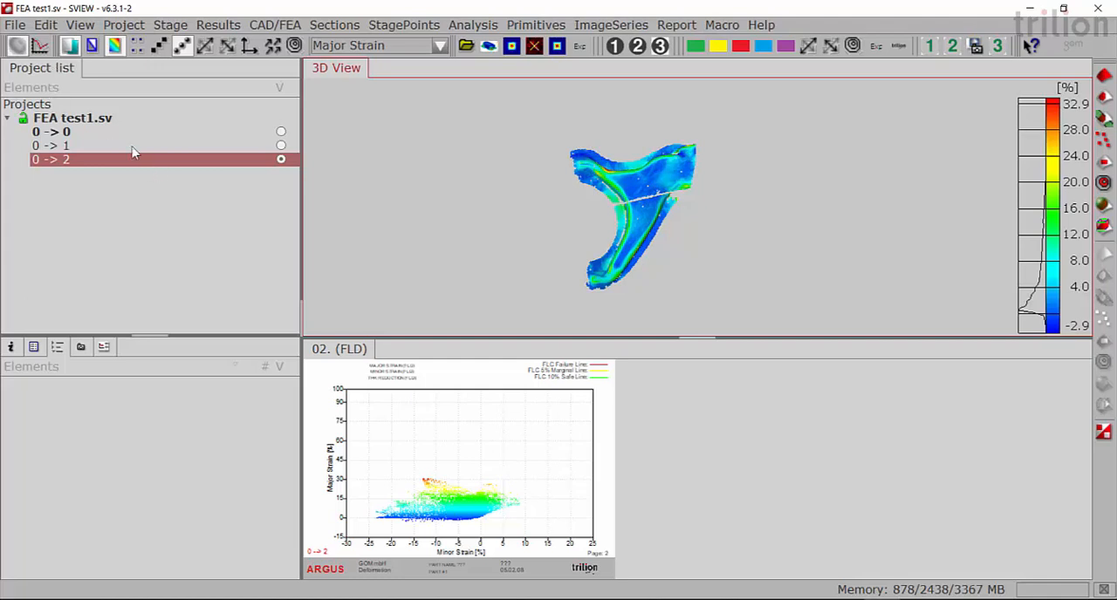
- Import the FEA data file suspension_arm_simulation_lsdyna.dynain from the GOM WORKSHOP - FEA folder without inverting its normals
left_click(13, 26)
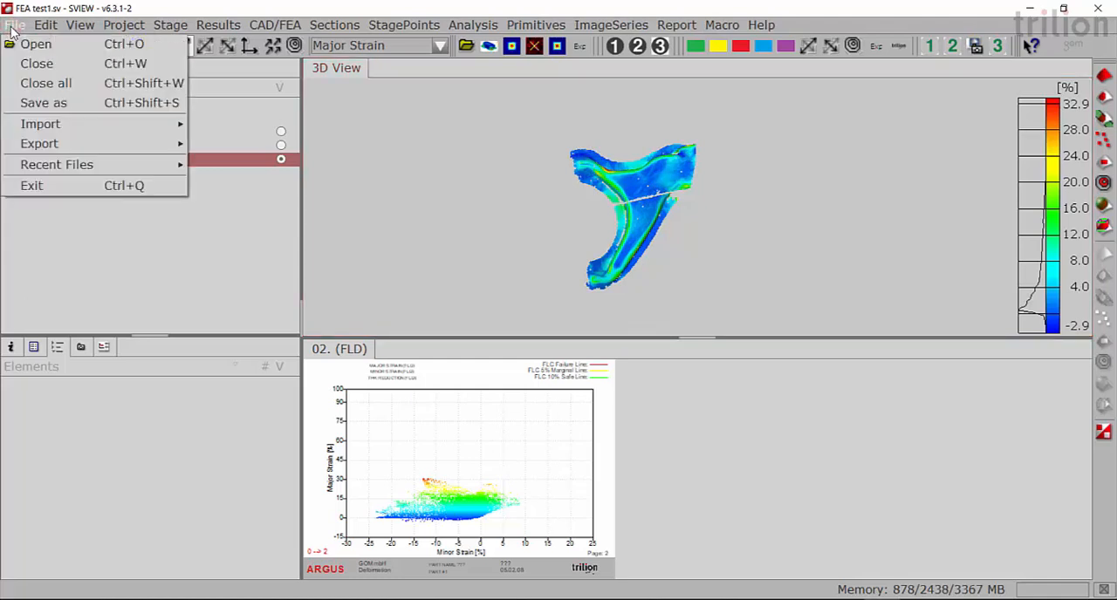
mouse_move(97, 133)
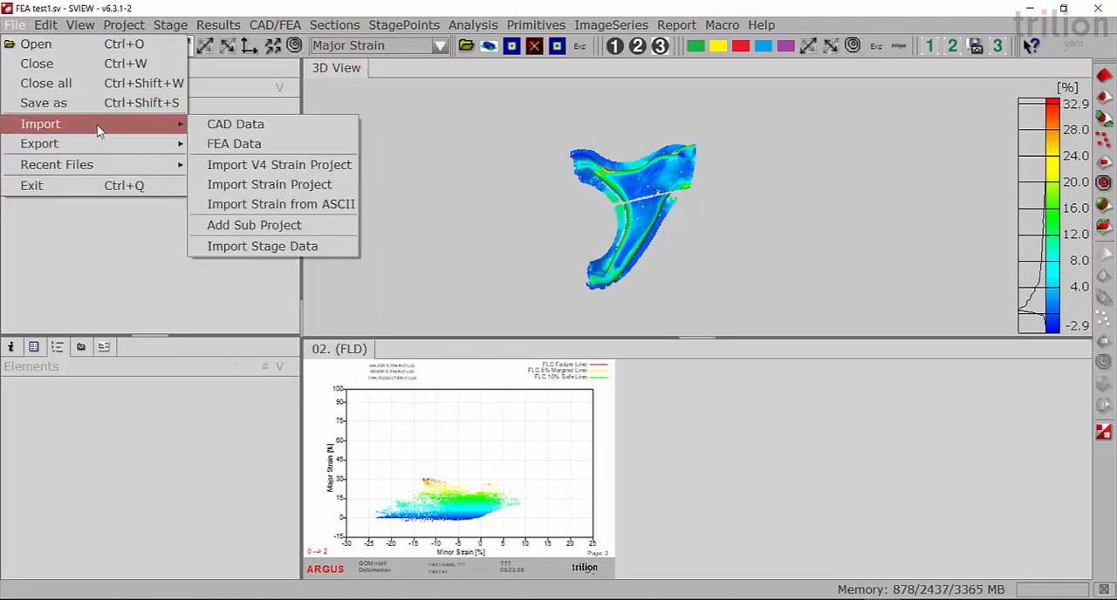
left_click(236, 144)
left_click_drag(153, 106, 397, 107)
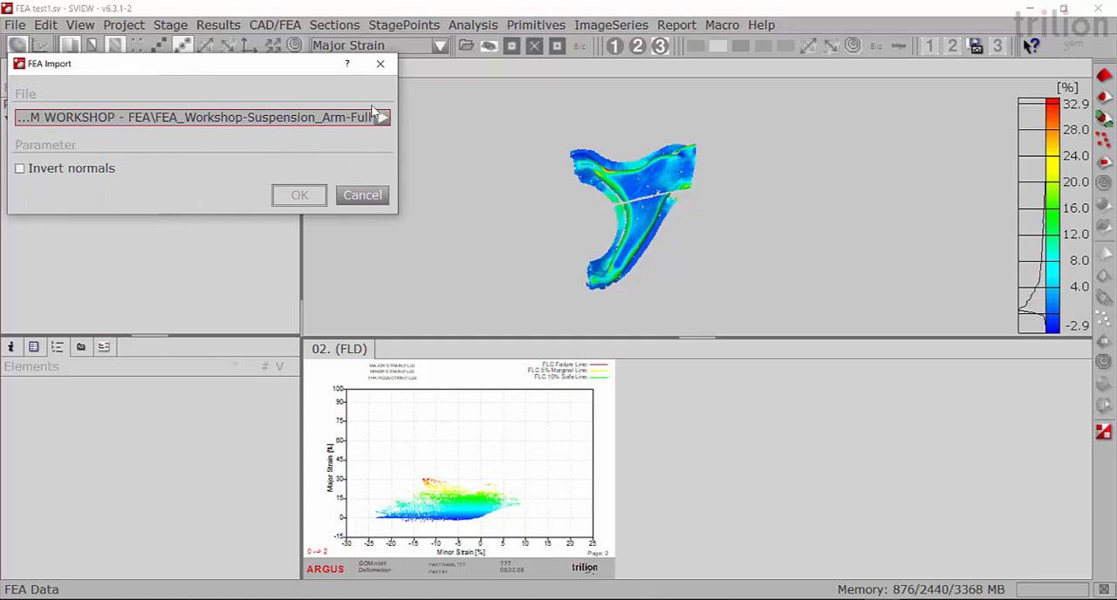
left_click(381, 118)
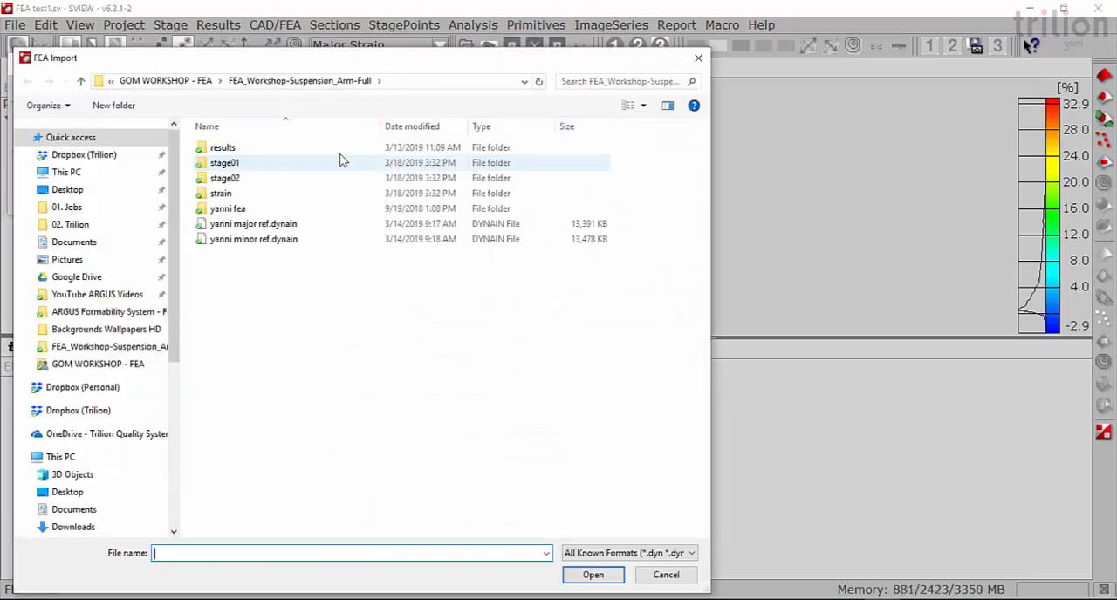
left_click(179, 79)
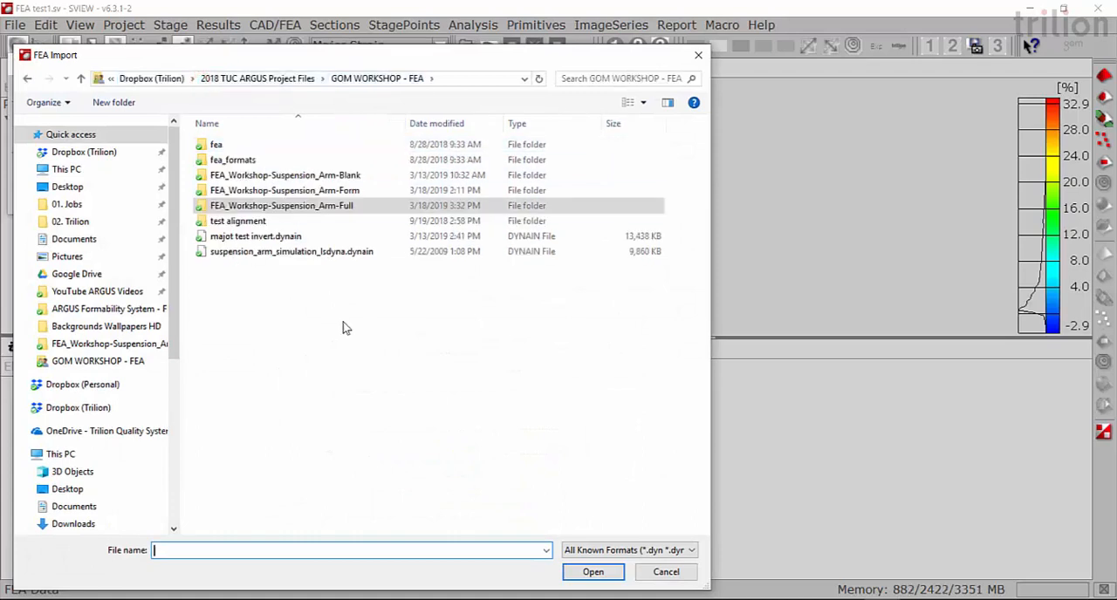
left_click(320, 253)
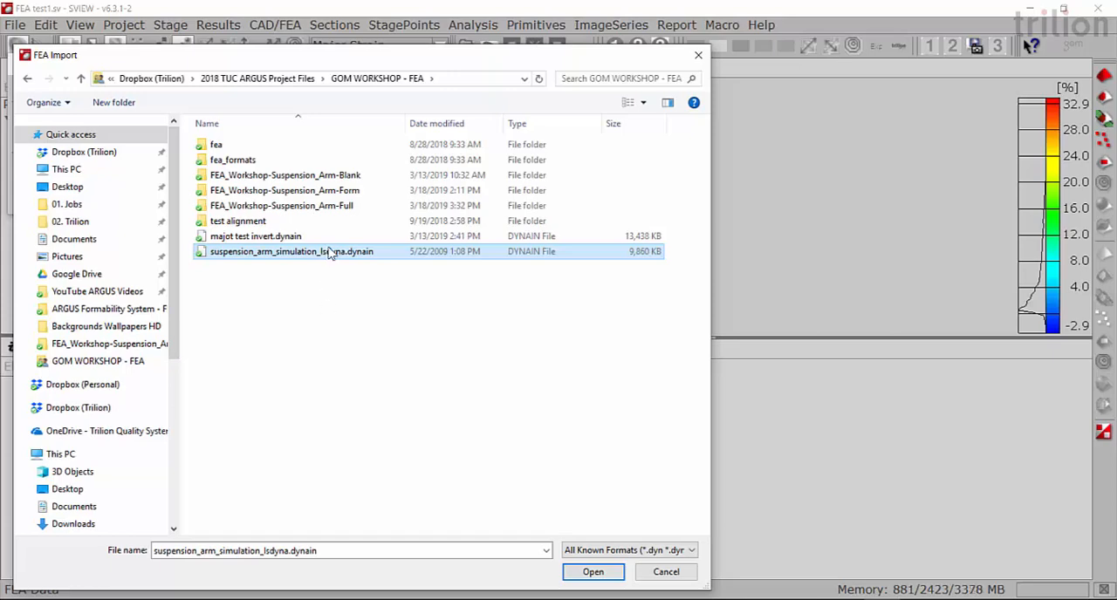
left_click(591, 572)
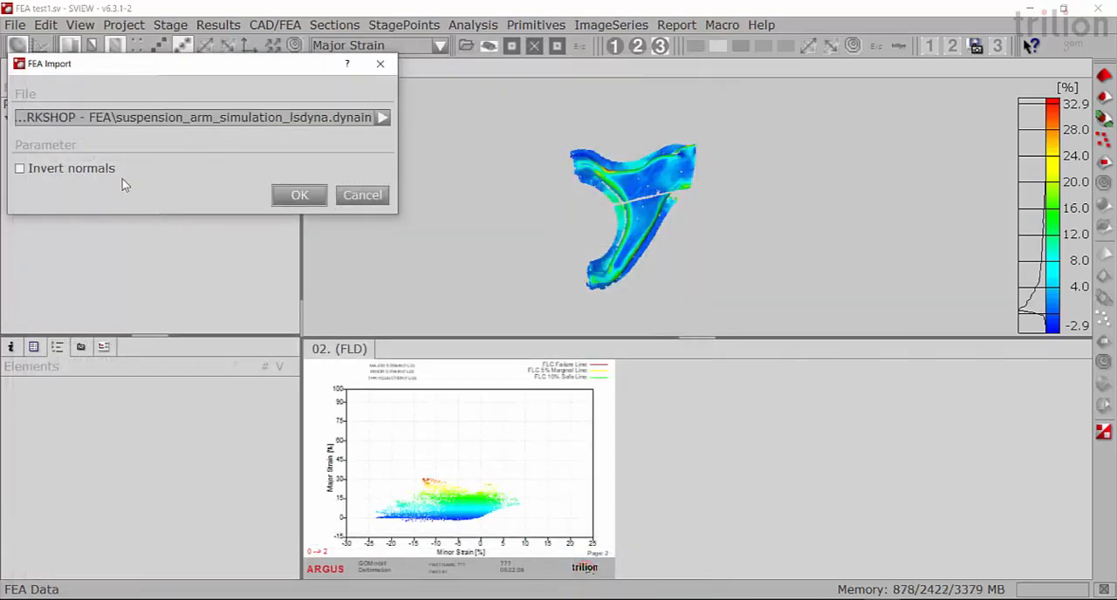
left_click(299, 195)
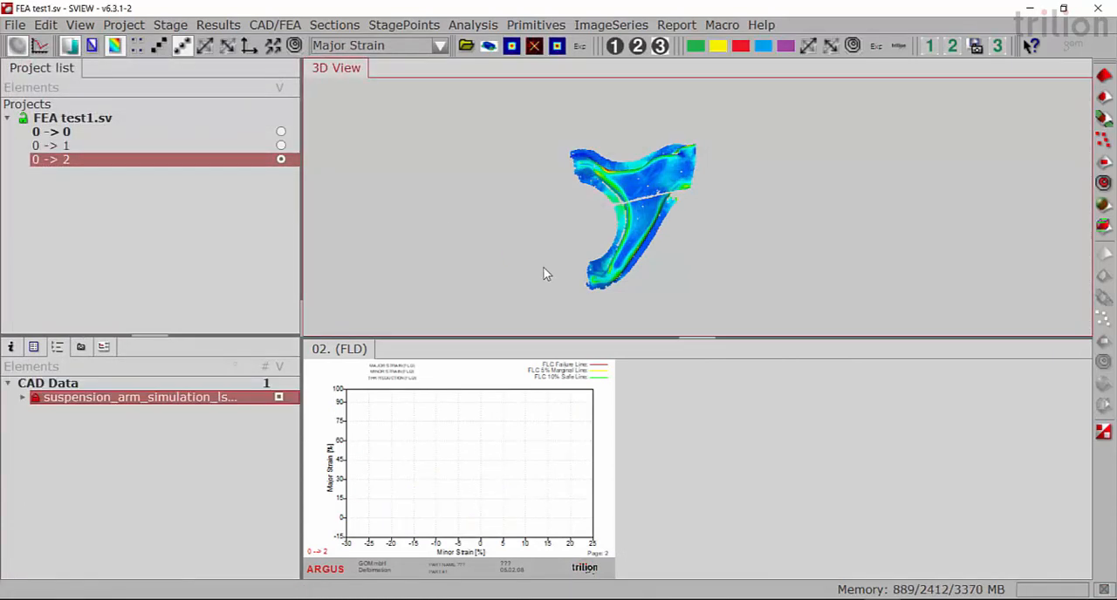
- Compare the surface orientation of the FEA mesh and the measured part, and delete the imported suspension arm simulation
left_click_drag(656, 260, 682, 175)
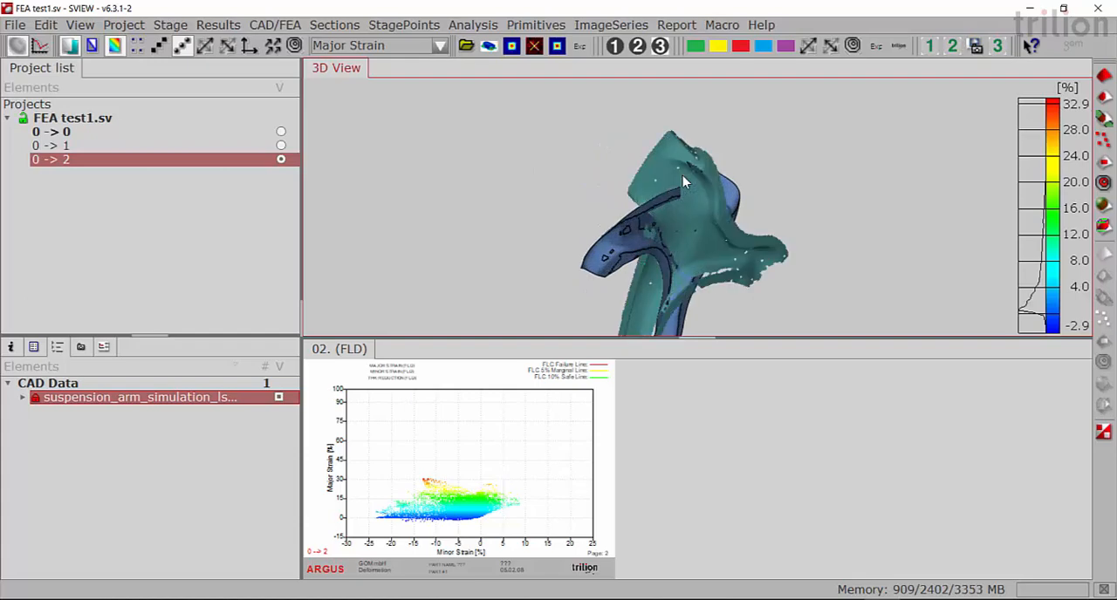
mouse_move(681, 226)
left_mouse_down()
mouse_move(673, 249)
mouse_move(822, 254)
mouse_move(833, 197)
mouse_move(676, 210)
mouse_move(710, 213)
left_mouse_up()
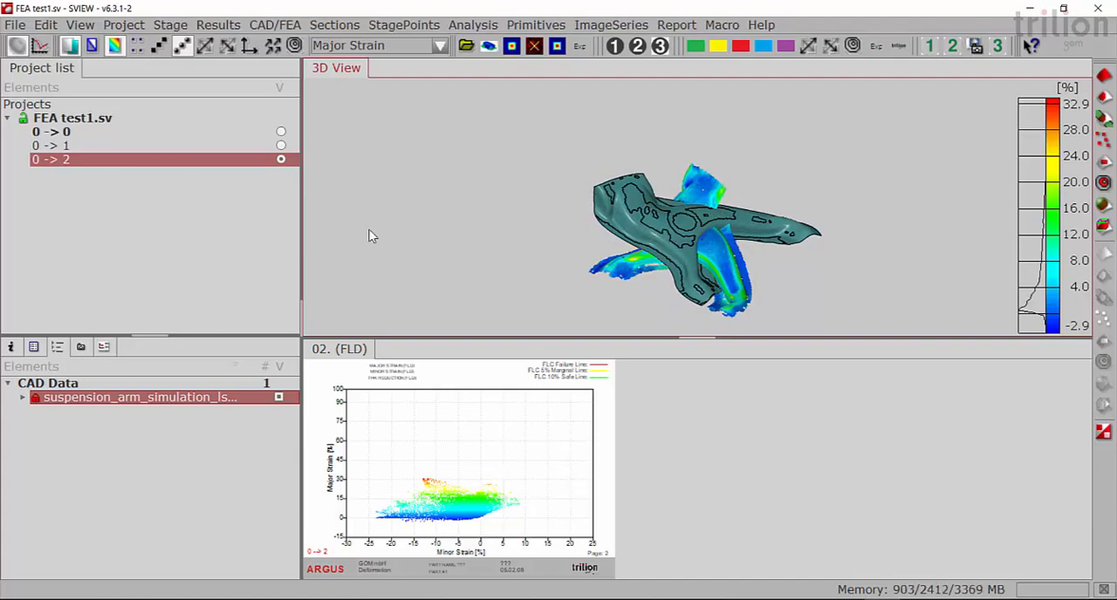
right_click(61, 401)
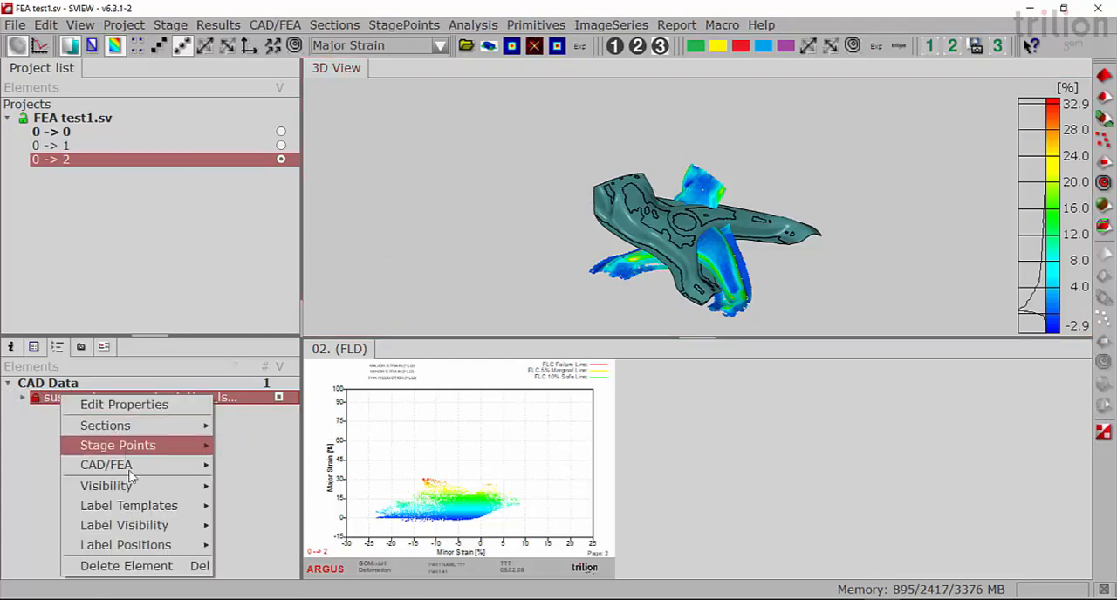
left_click(137, 567)
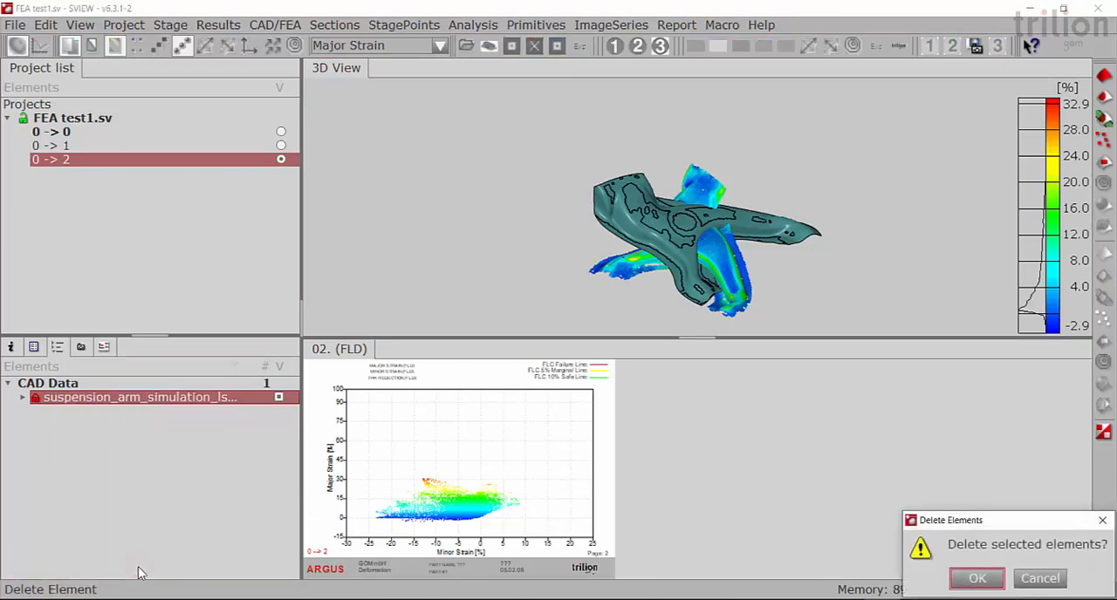
left_click_drag(962, 522, 272, 164)
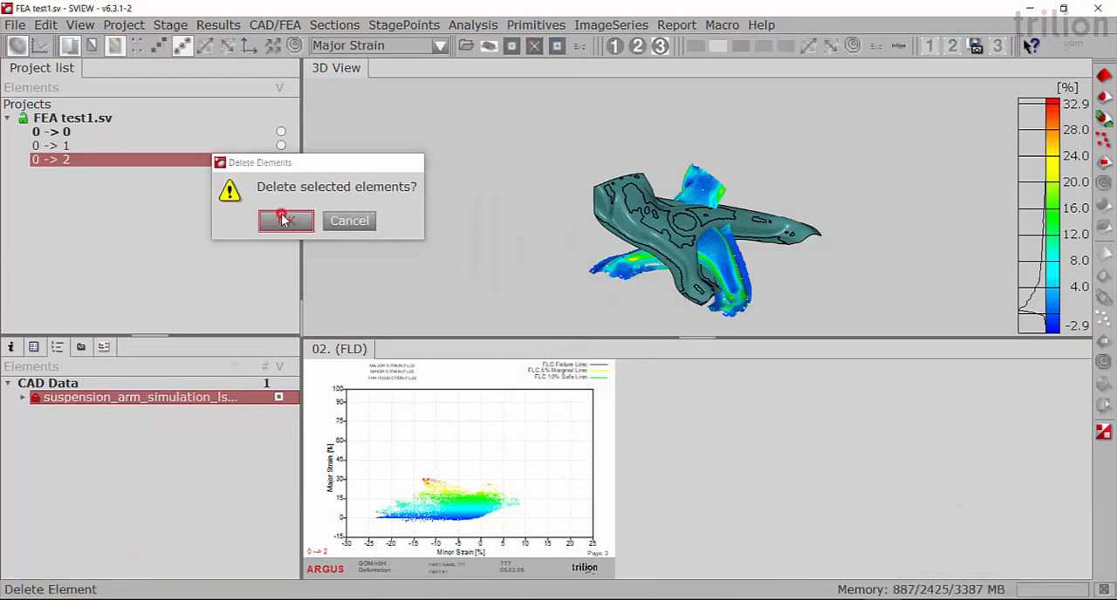
left_click(285, 220)
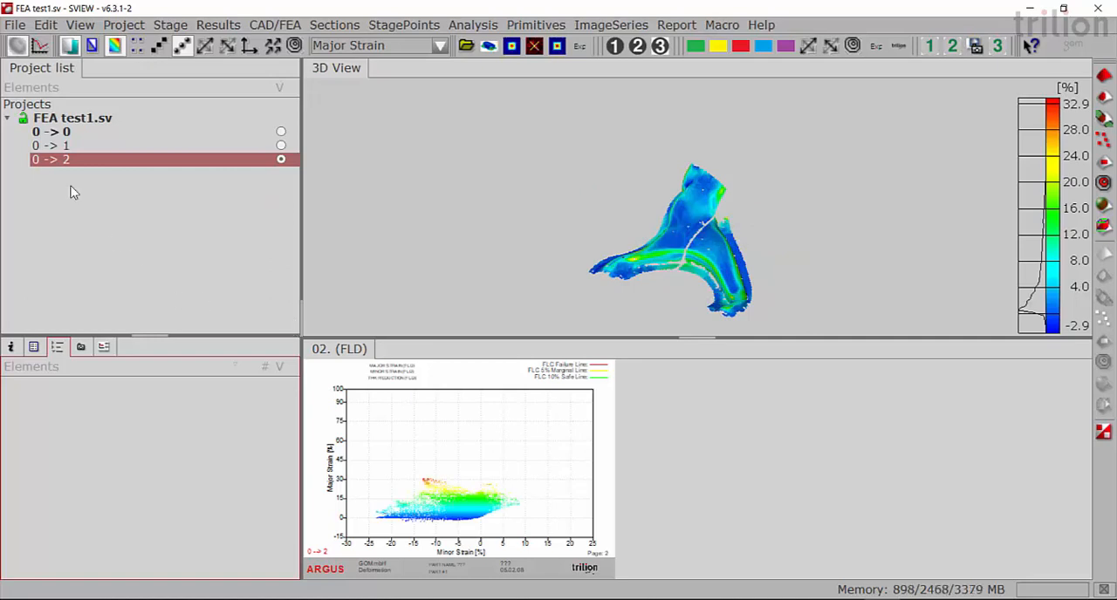
- Import suspension_arm_simulation_lsdyna.dynain as FEA data with Invert normals enabled, and check its surface orientation against the measurement
left_click(12, 26)
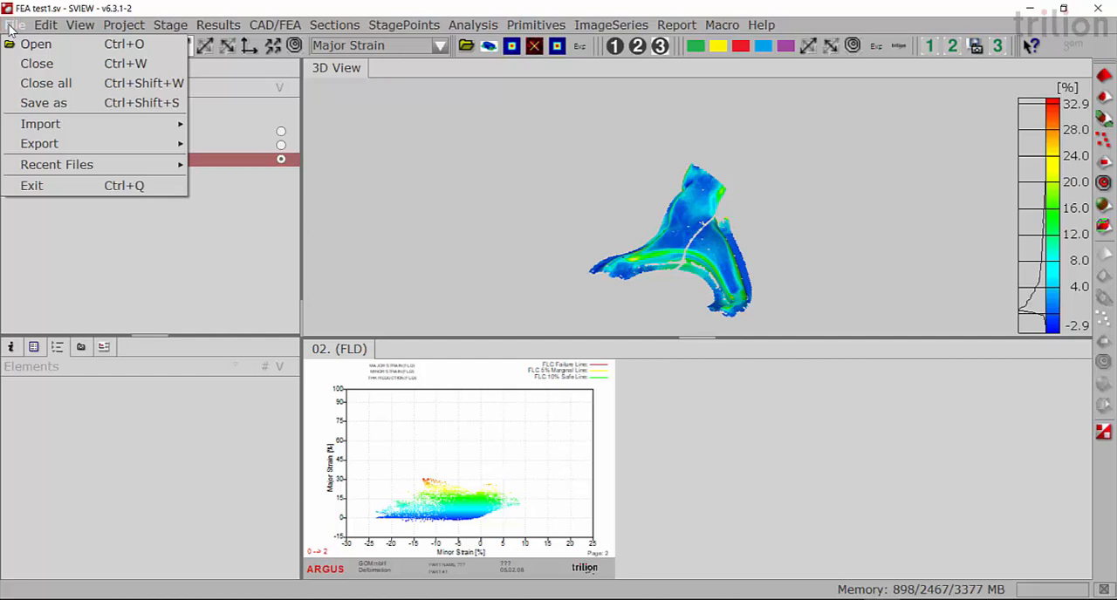
mouse_move(66, 125)
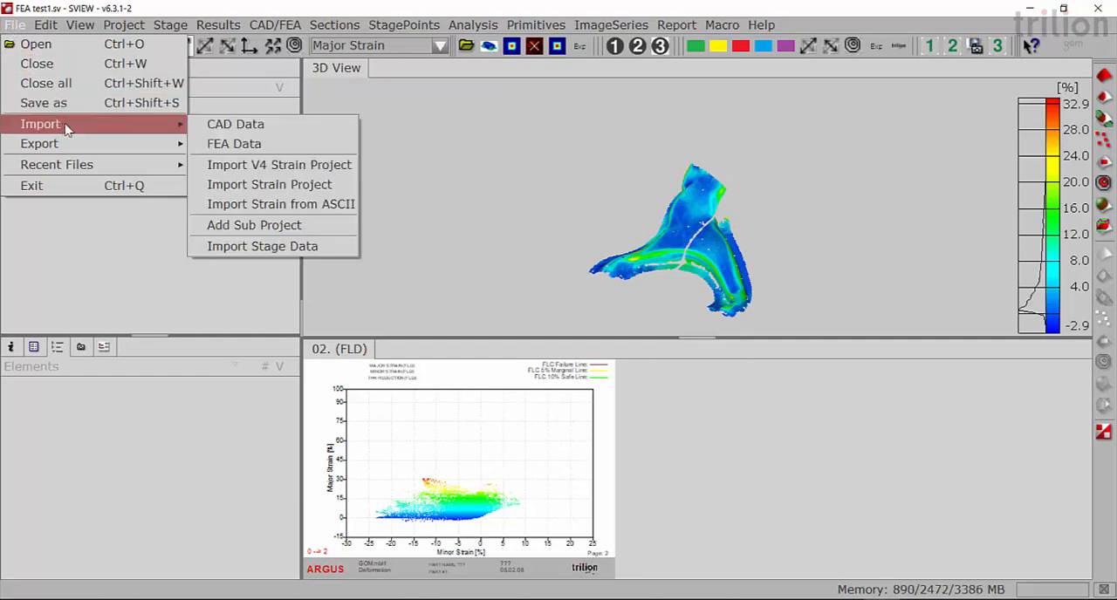
left_click(236, 145)
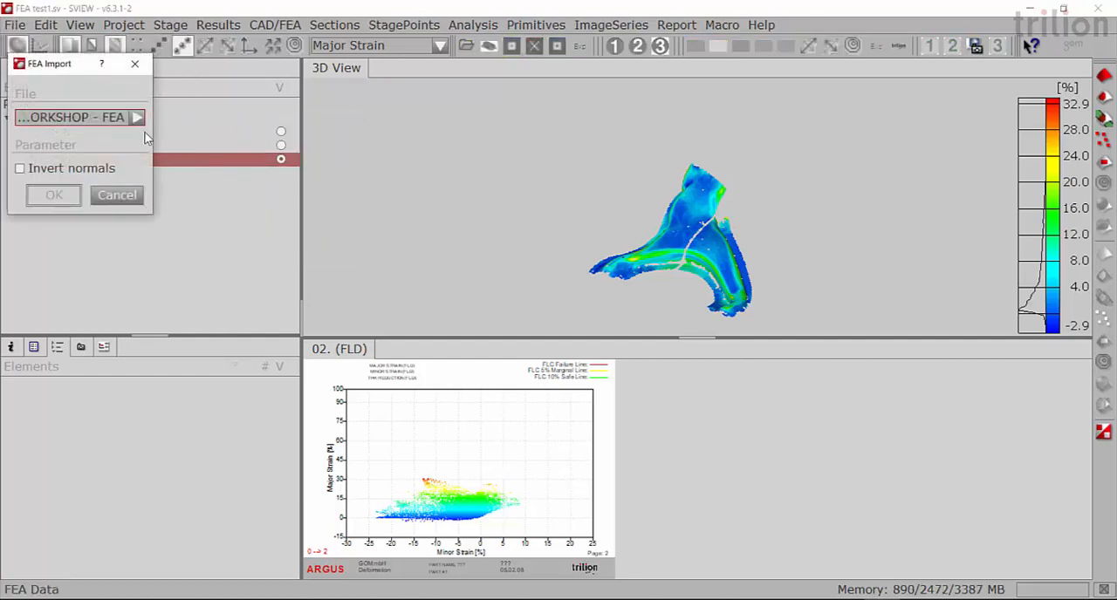
left_click(138, 118)
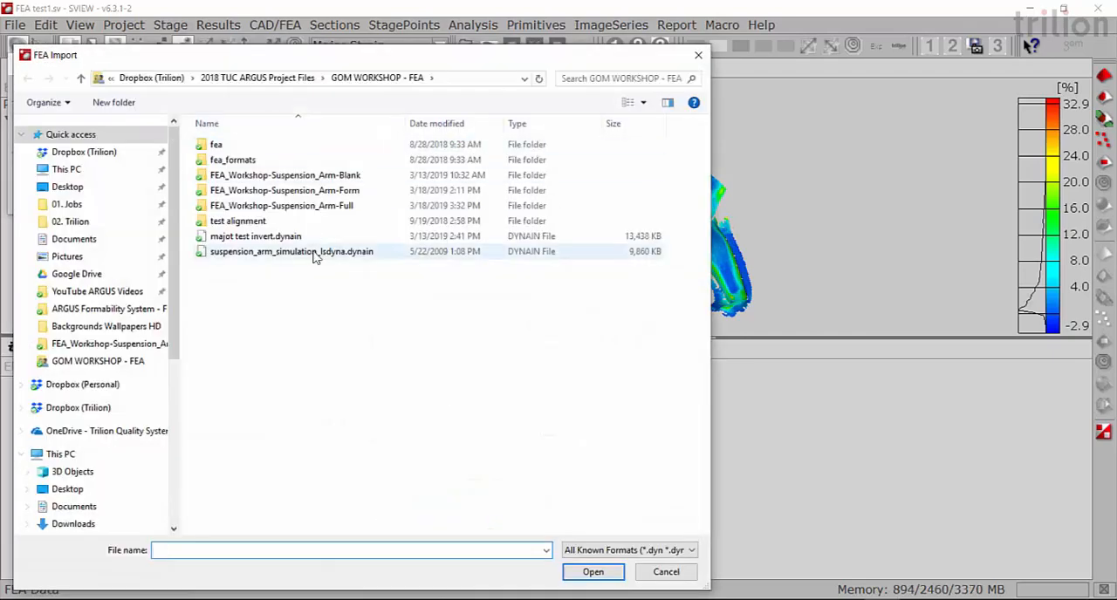
left_click(316, 253)
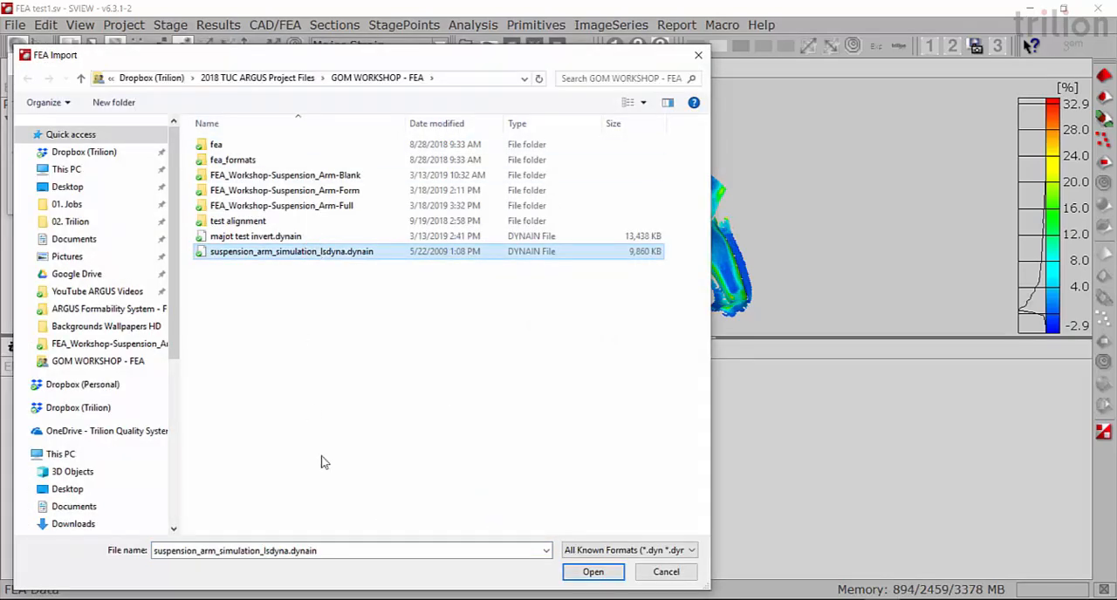
left_click(596, 569)
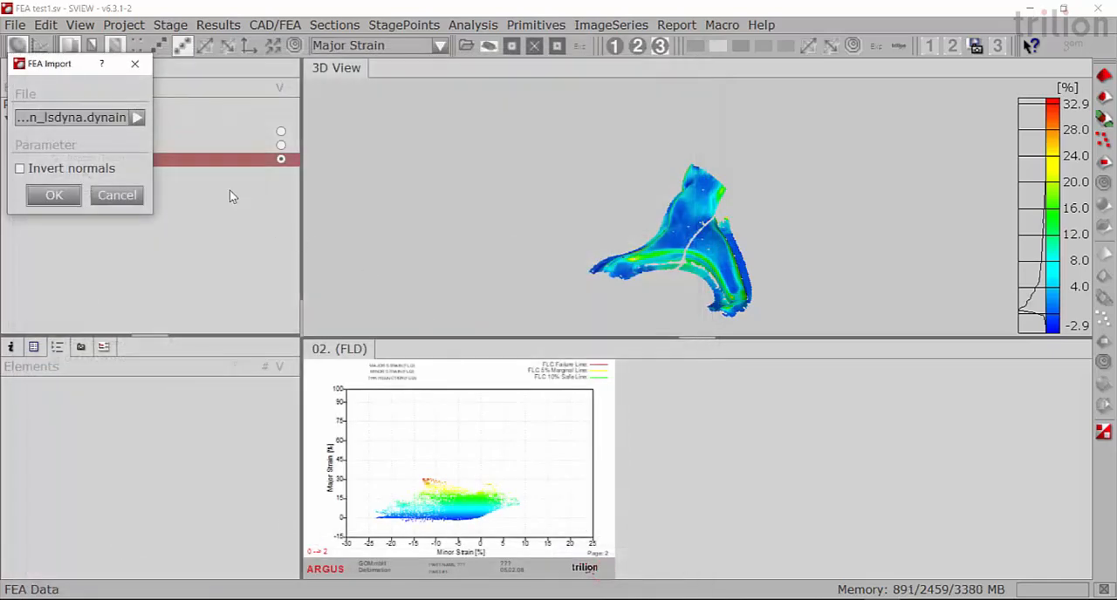
left_click_drag(153, 144, 371, 171)
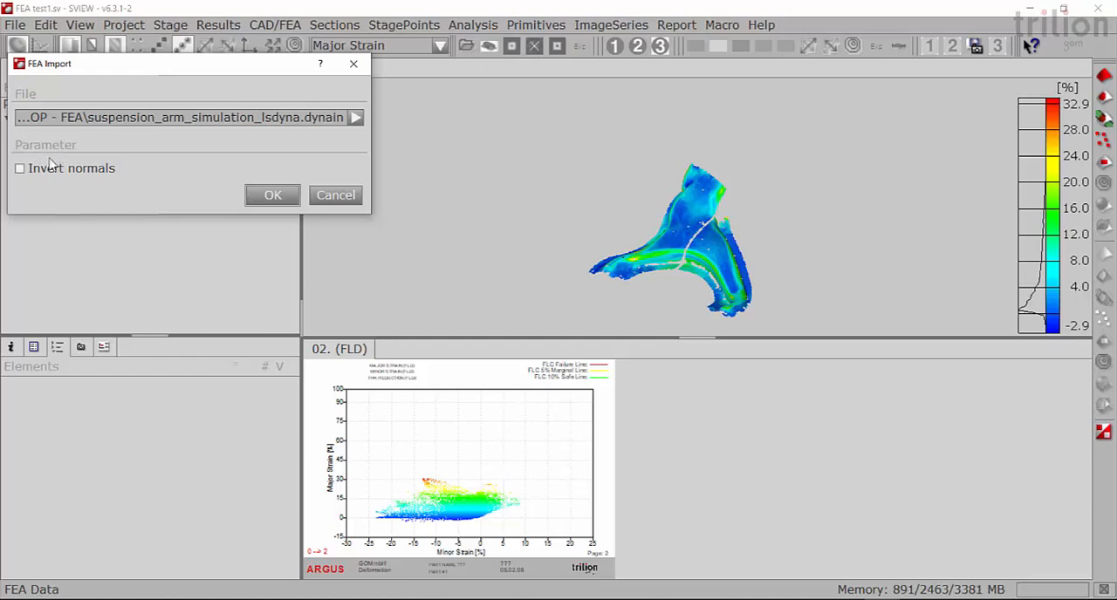
left_click(21, 169)
left_click(282, 194)
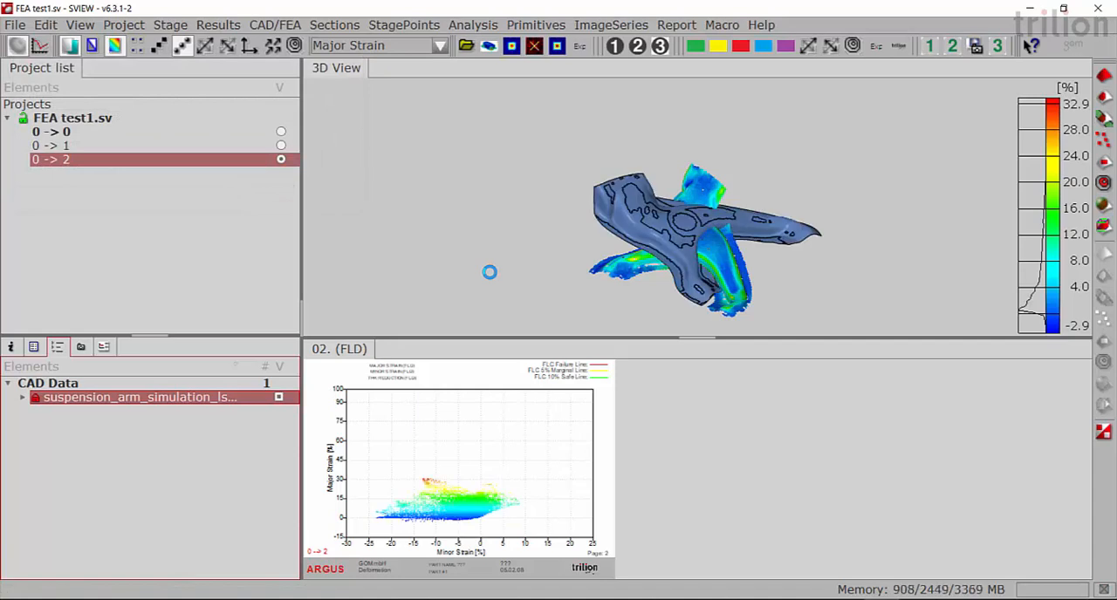
mouse_move(681, 248)
left_mouse_down()
mouse_move(650, 244)
mouse_move(637, 218)
mouse_move(541, 171)
mouse_move(602, 184)
left_mouse_up()
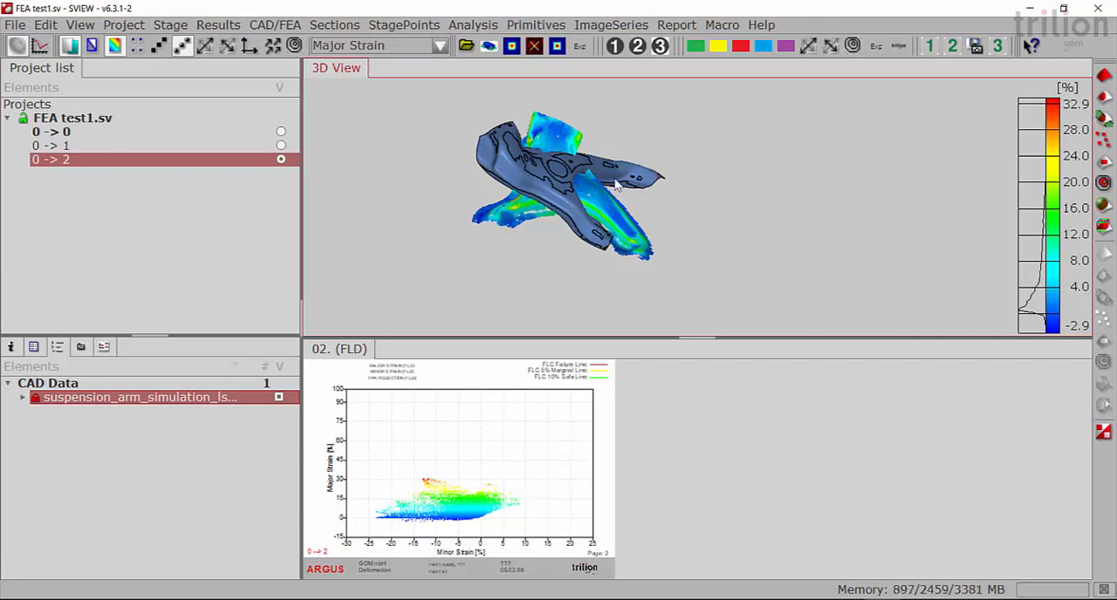
left_click_drag(614, 197, 611, 237)
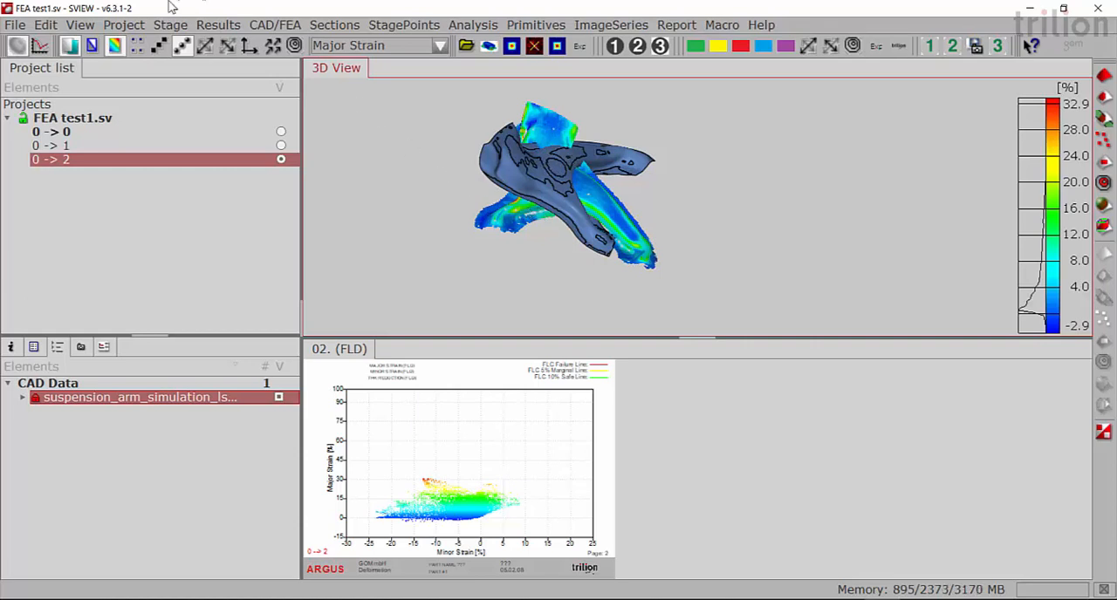
- Start a Manual Pre-Registration, orient the measured part like the FEA mesh, and pick the first matching point pair at the arm's upper-left corner
left_click(129, 26)
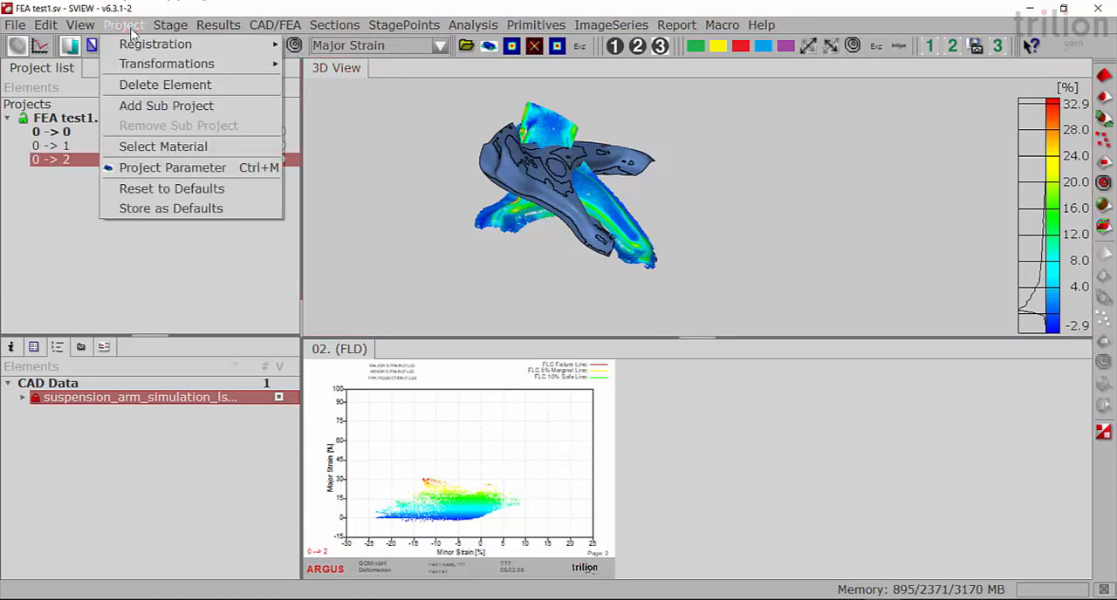
mouse_move(138, 44)
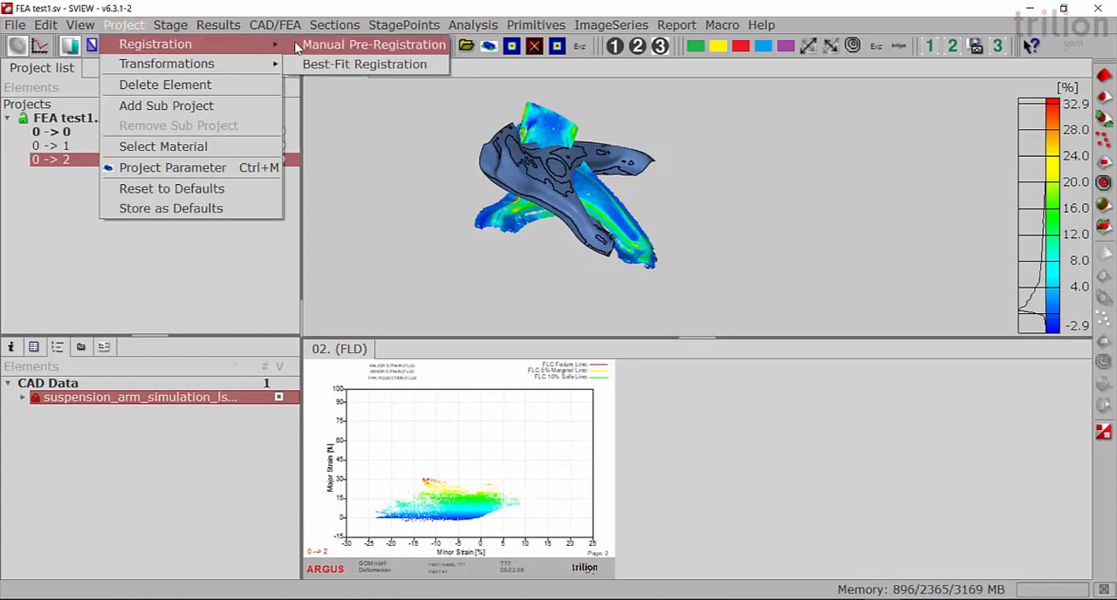
left_click(338, 48)
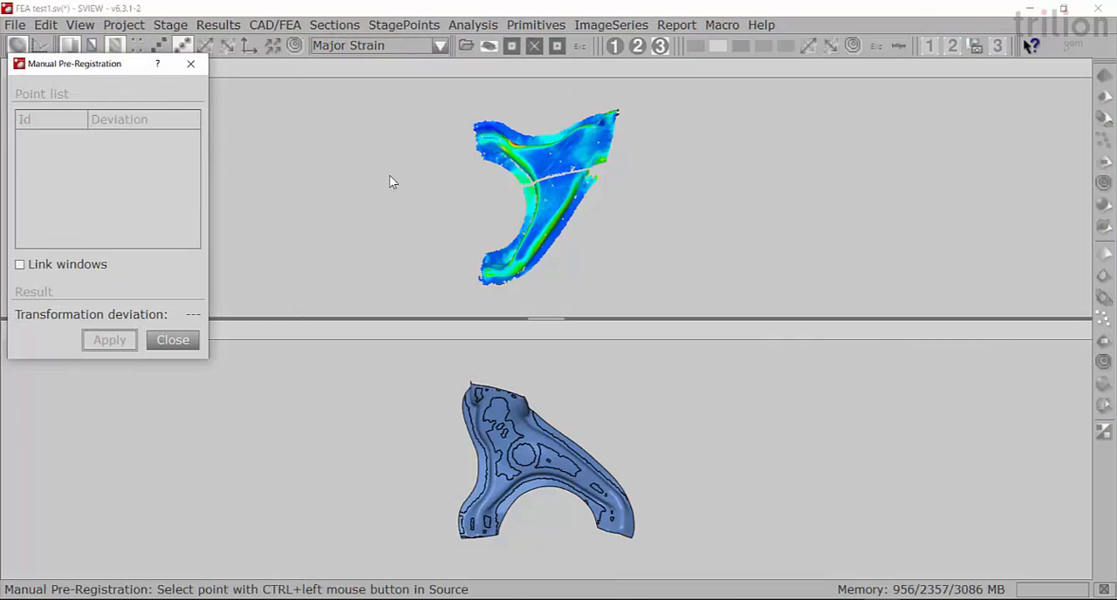
left_click_drag(591, 256, 534, 451)
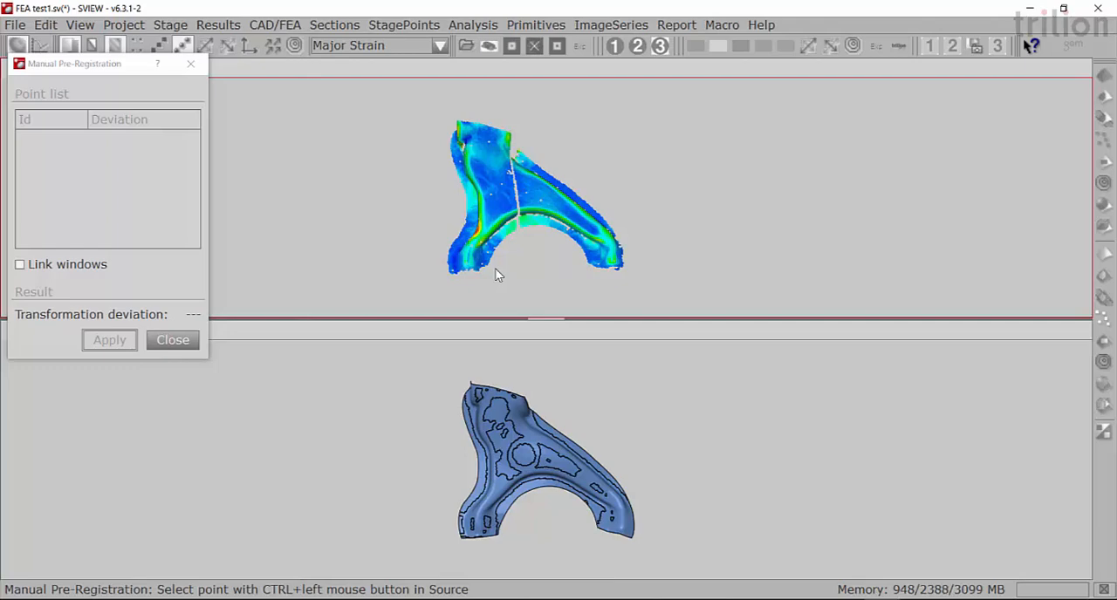
scroll(462, 140, "up", 6)
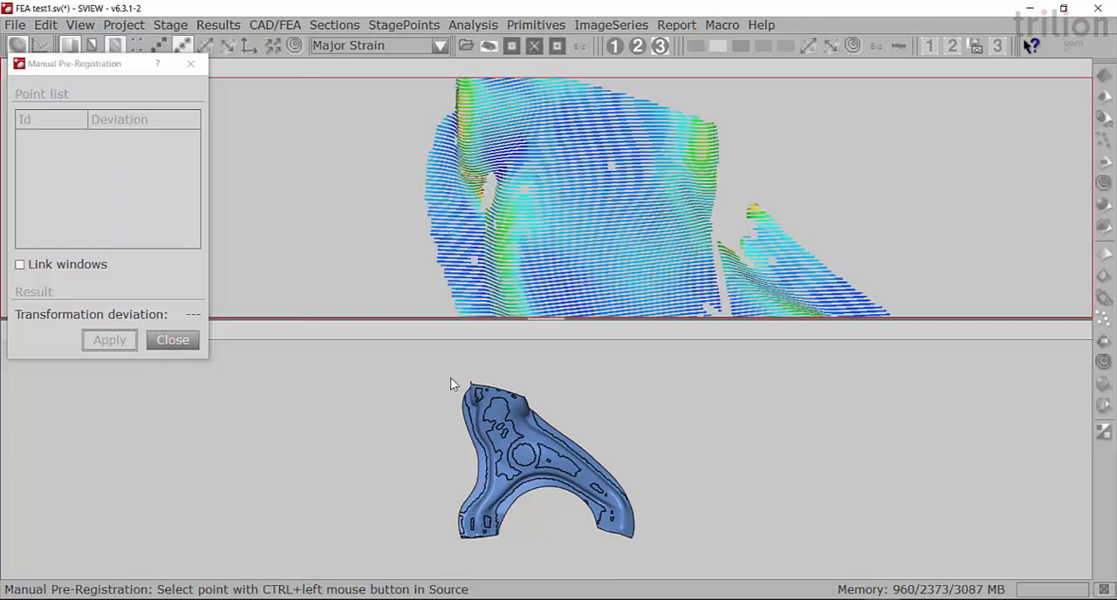
scroll(475, 389, "up", 8)
scroll(459, 206, "down", 2)
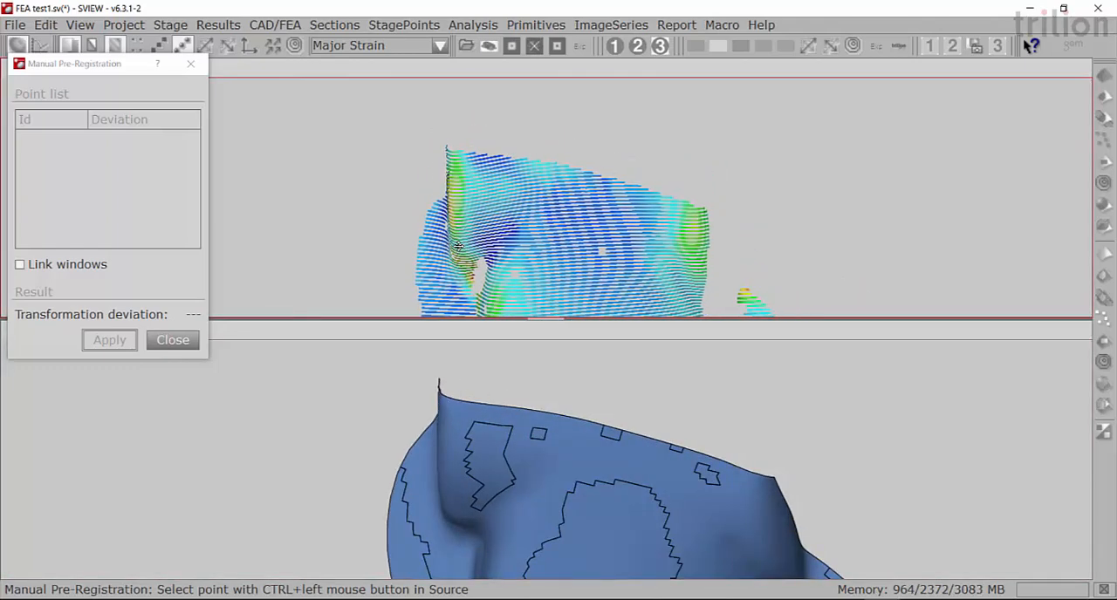
left_click(464, 185, "ctrl")
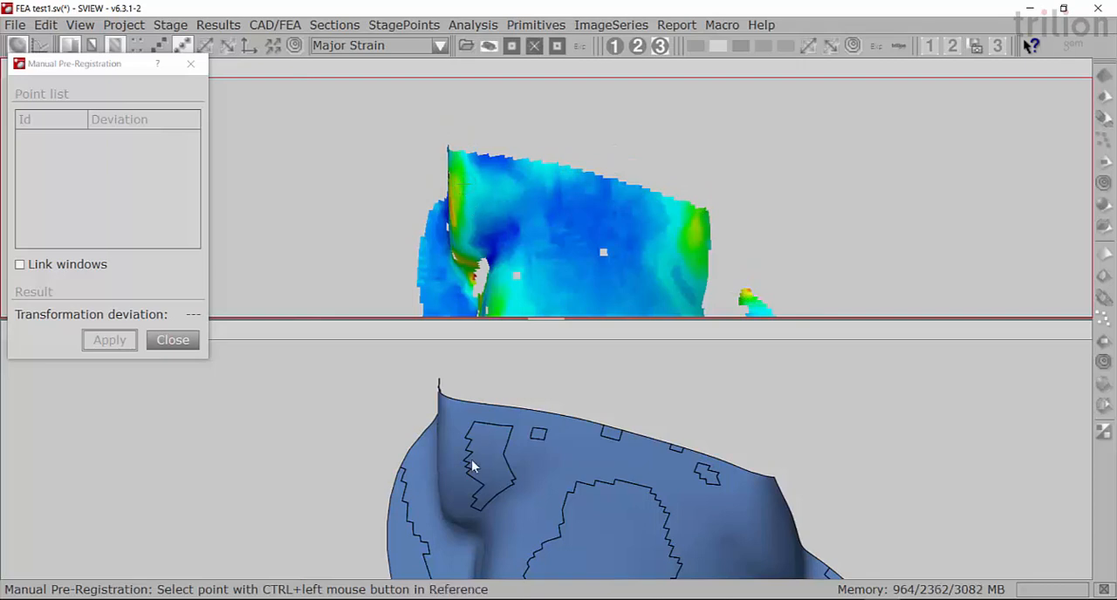
left_click(459, 438, "ctrl")
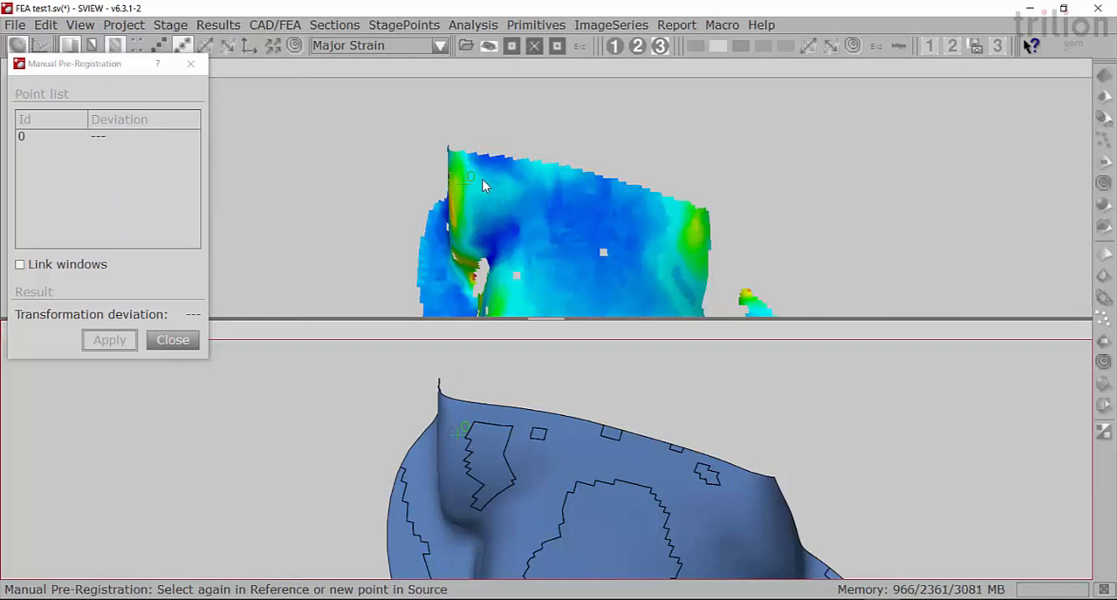
- Pick the second matching point pair near the end of the arm's left leg on the measured part and the FEA mesh
left_click_drag(497, 197, 496, 210)
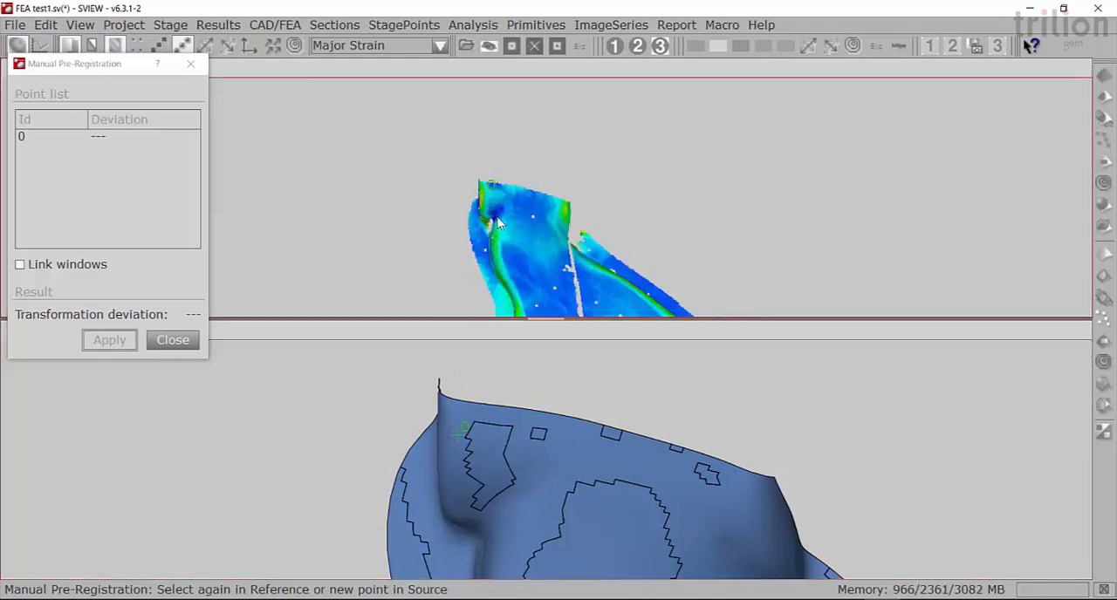
scroll(479, 480, "down", 8)
scroll(491, 524, "up", 3)
middle_click_drag(488, 518, 483, 401)
scroll(526, 245, "down", 5)
scroll(535, 307, "up", 5)
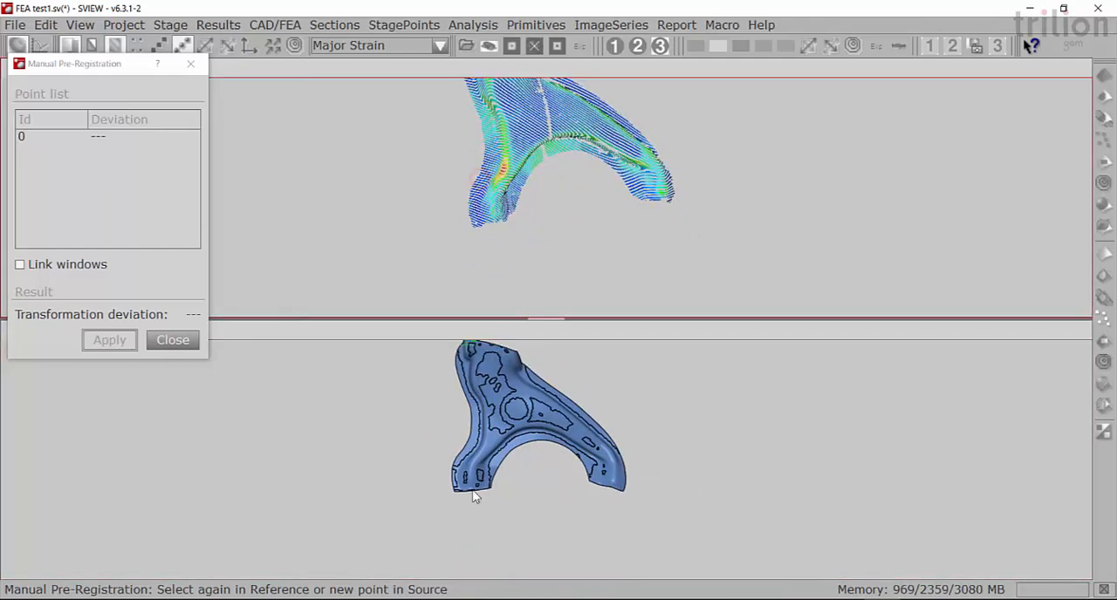
scroll(474, 496, "up", 6)
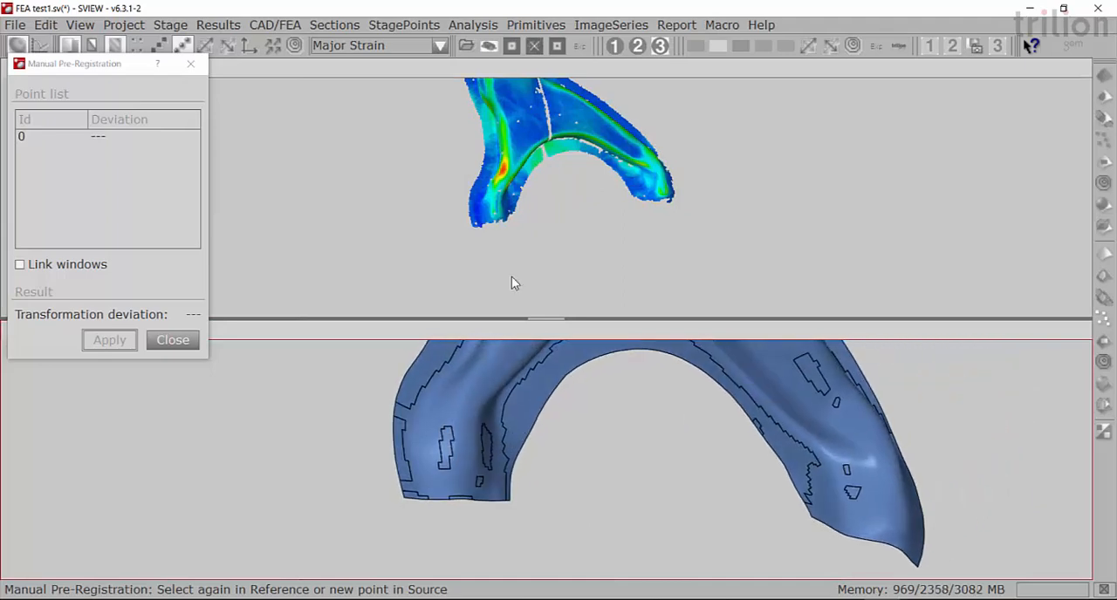
scroll(503, 205, "up", 5)
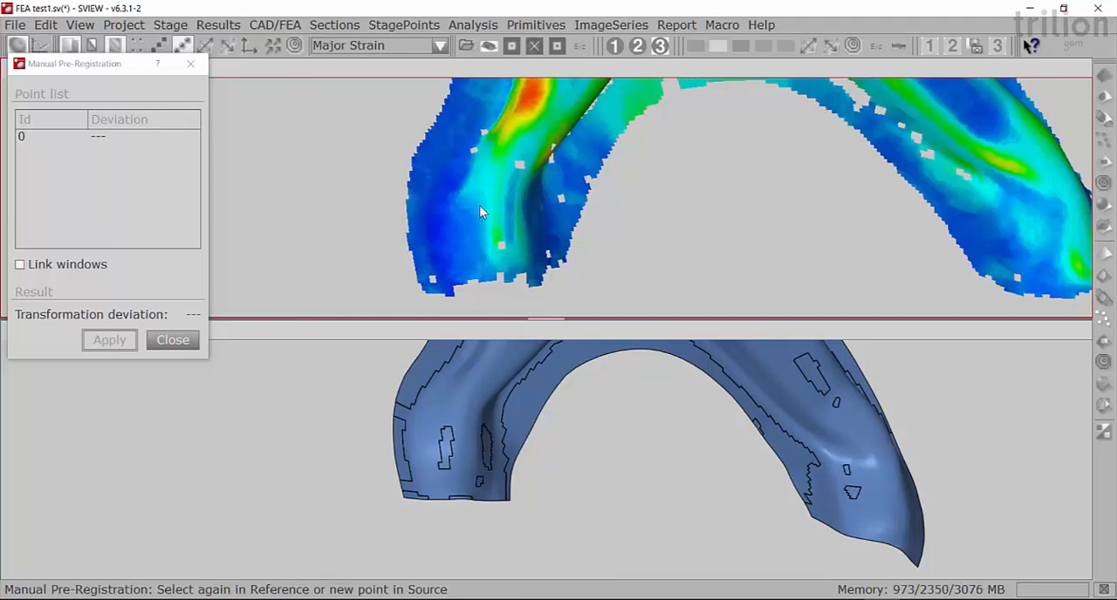
left_click(485, 200, "ctrl")
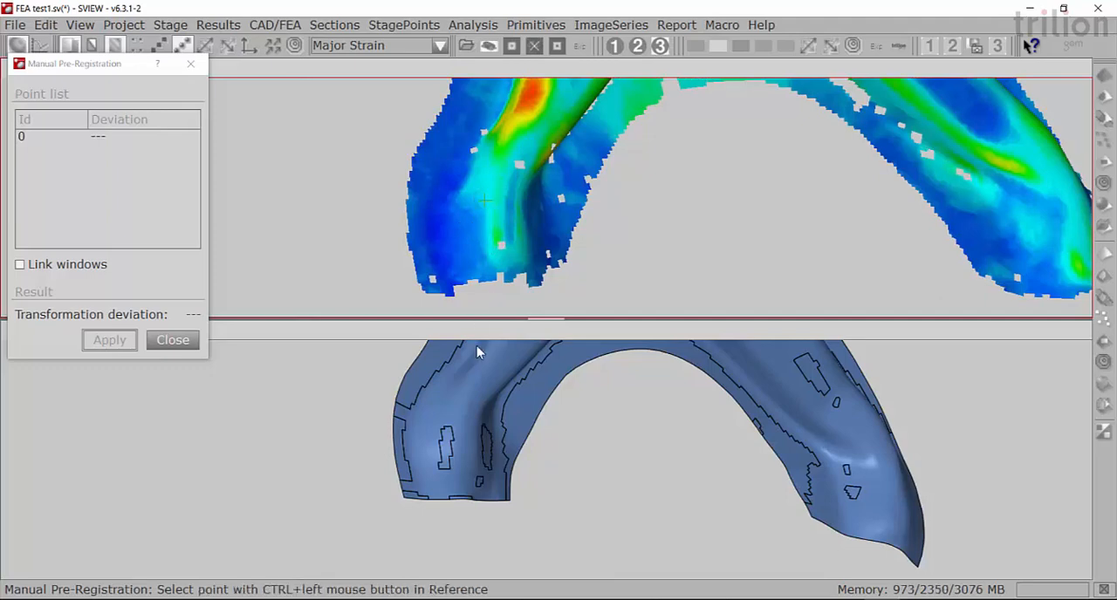
left_click(446, 418, "ctrl")
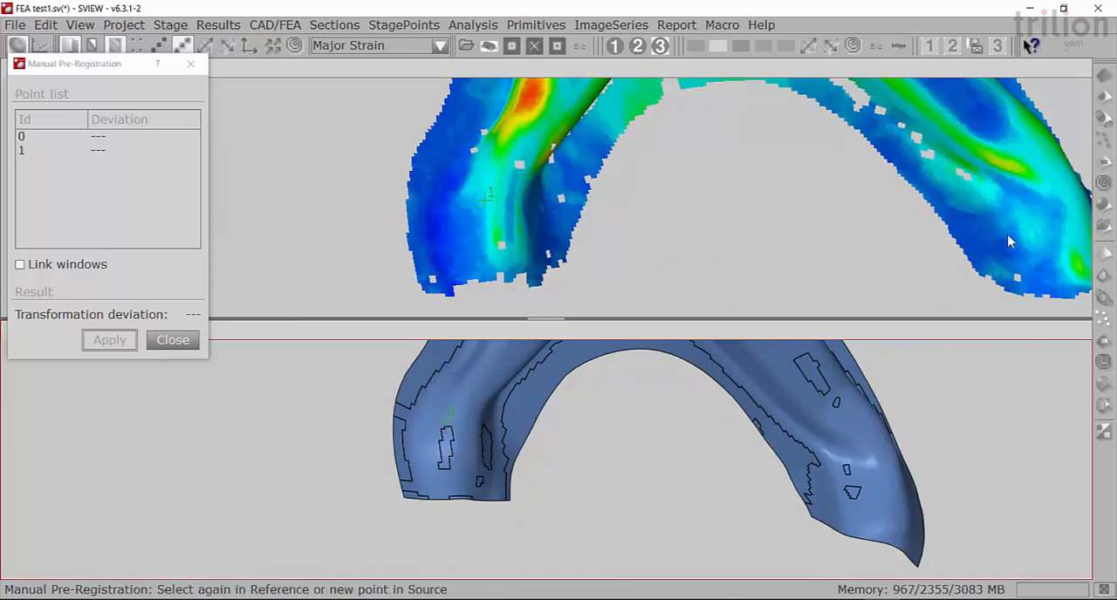
- Pick the third matching point pair near the end of the arm's right leg on the measured part and the FEA mesh
left_click_drag(986, 235, 681, 223)
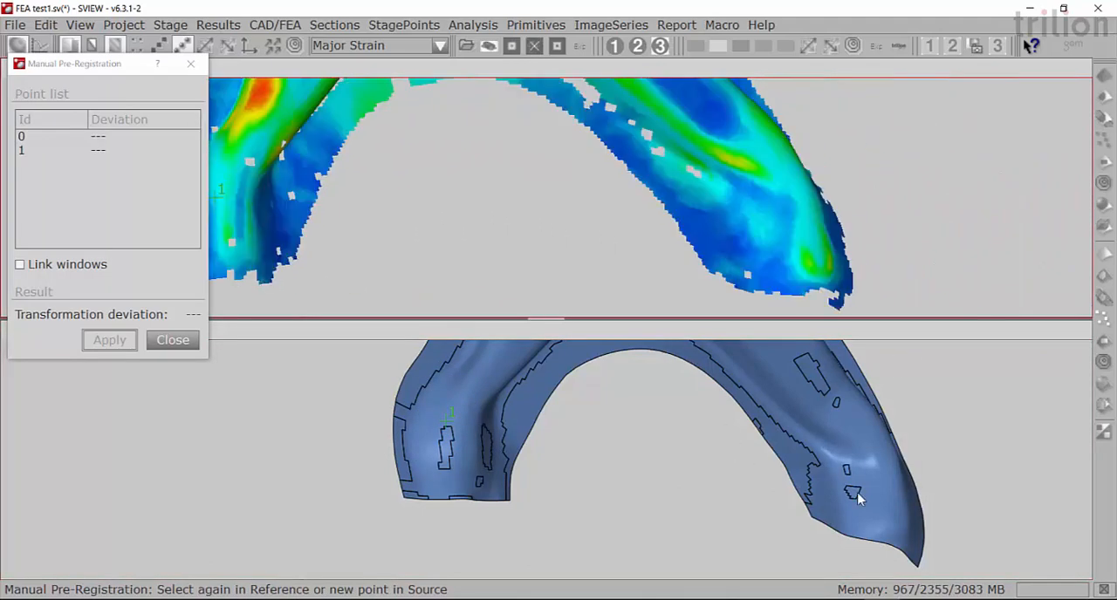
left_click_drag(851, 491, 679, 469)
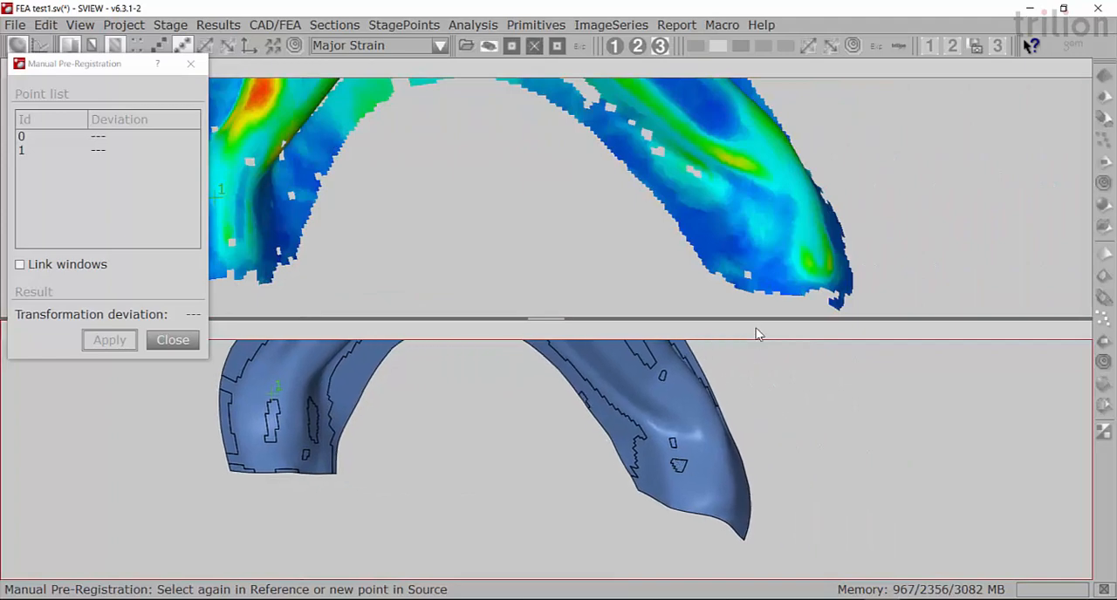
left_click(785, 219, "ctrl")
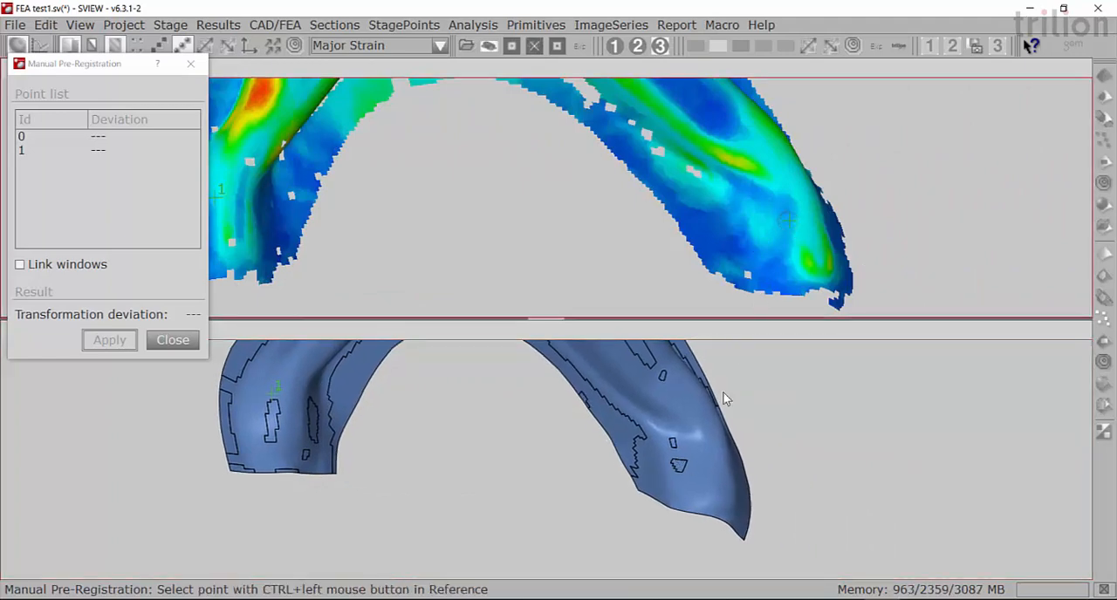
left_click(700, 462, "ctrl")
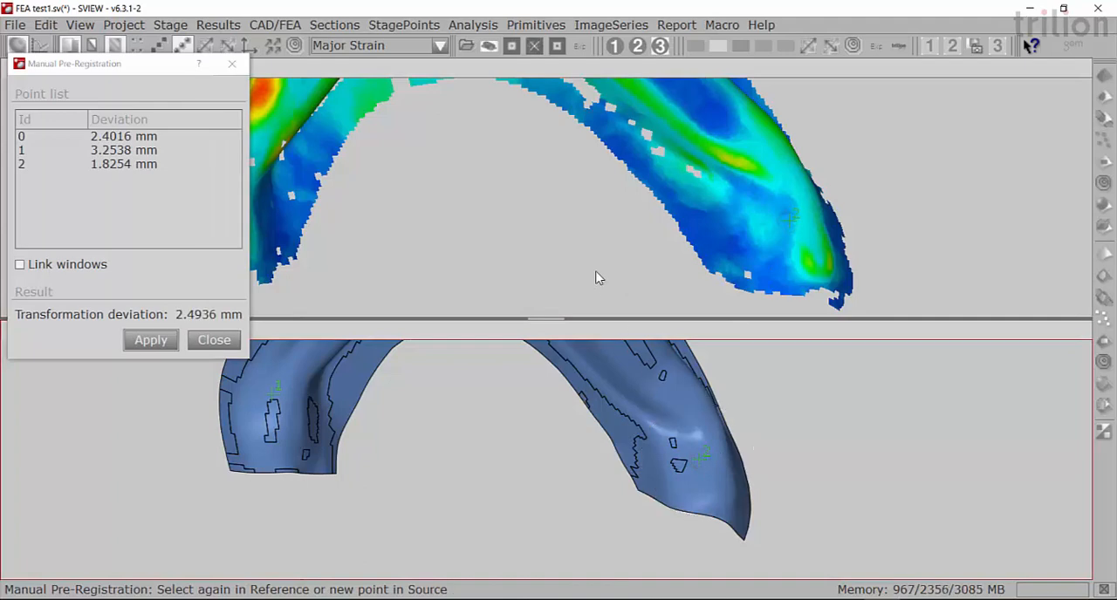
- Compare the three point pairs on both whole parts, apply the manual pre-registration, and inspect the resulting overlay
scroll(573, 234, "down", 5)
scroll(538, 419, "down", 5)
middle_click_drag(530, 432, 569, 531)
scroll(541, 149, "down", 4)
middle_click_drag(534, 154, 547, 209)
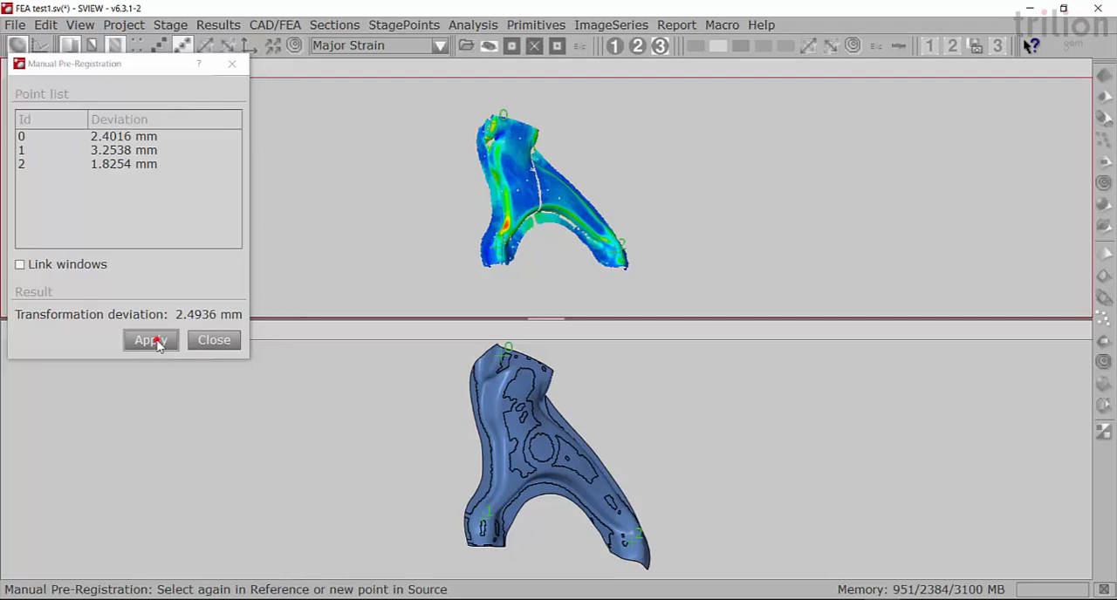
left_click(151, 340)
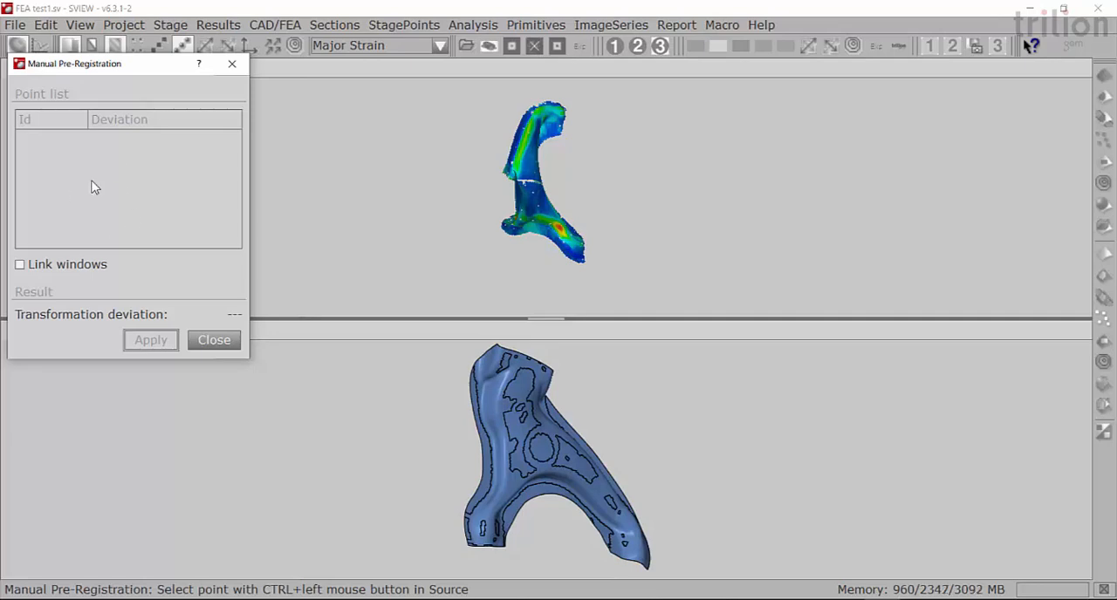
left_click(213, 340)
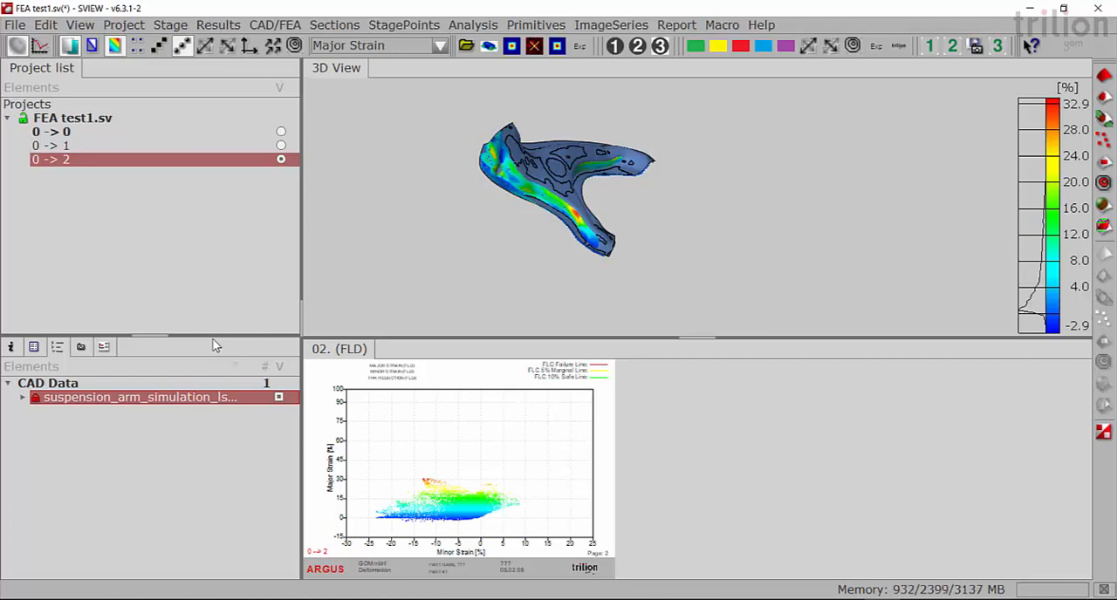
left_click_drag(601, 197, 467, 297)
mouse_move(564, 183)
left_mouse_down()
mouse_move(604, 150)
mouse_move(566, 262)
mouse_move(606, 237)
mouse_move(591, 245)
left_mouse_up()
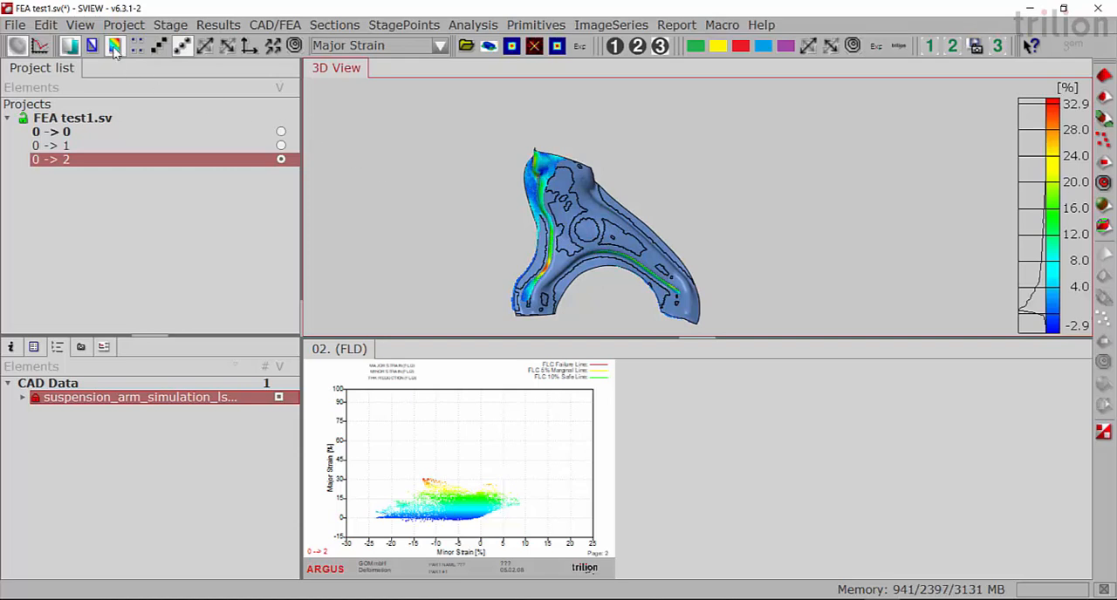
- Start a Best-Fit Registration to the suspension arm simulation and select the arm's central area through the surface with a four-point polygon
left_click(128, 26)
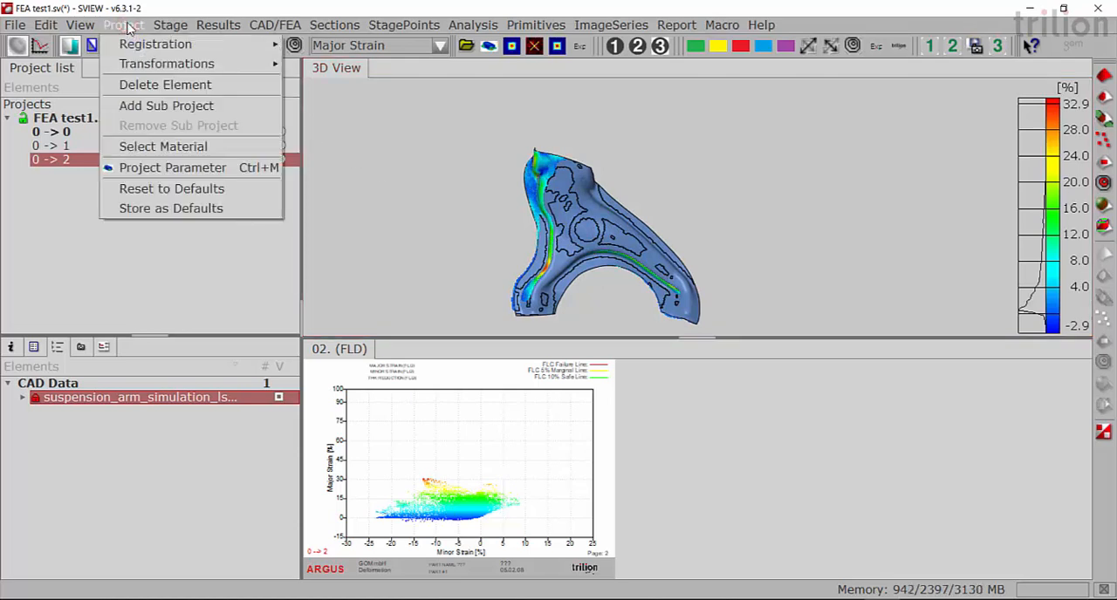
mouse_move(134, 46)
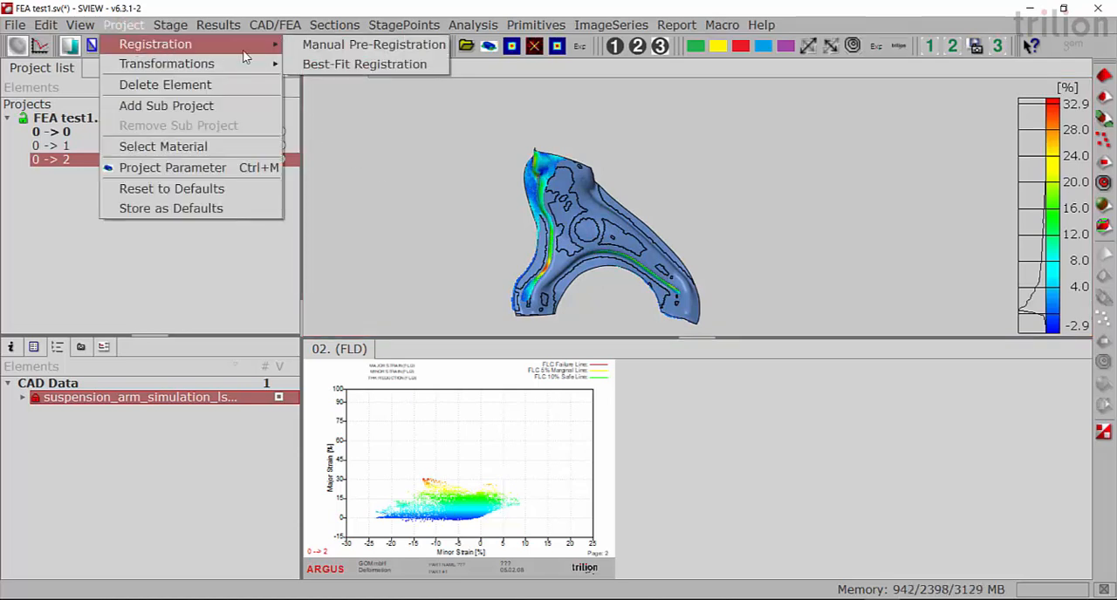
left_click(341, 66)
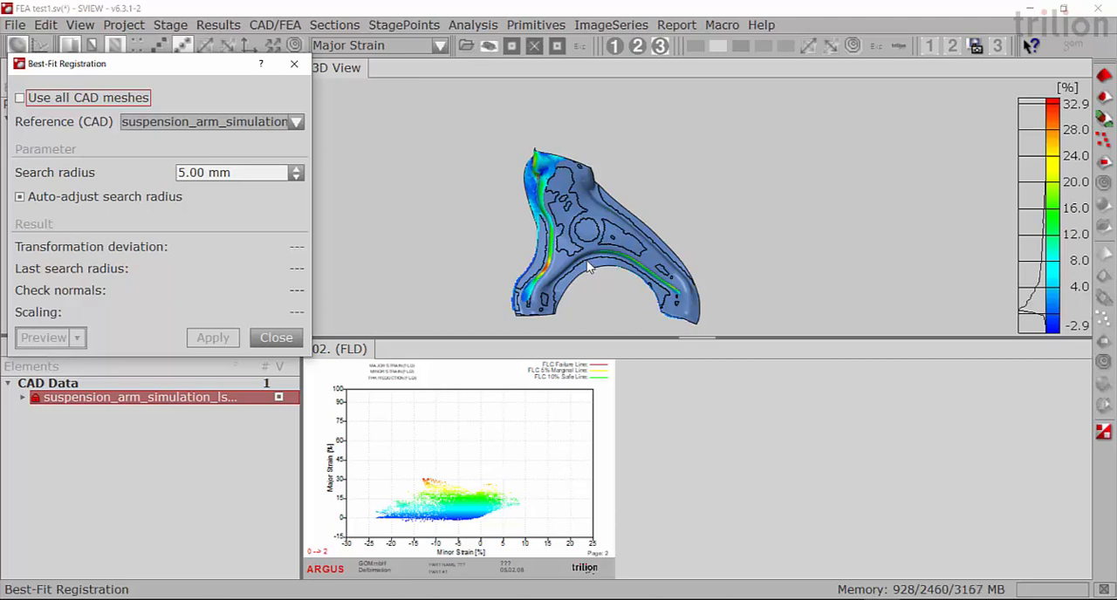
left_click_drag(596, 229, 609, 234)
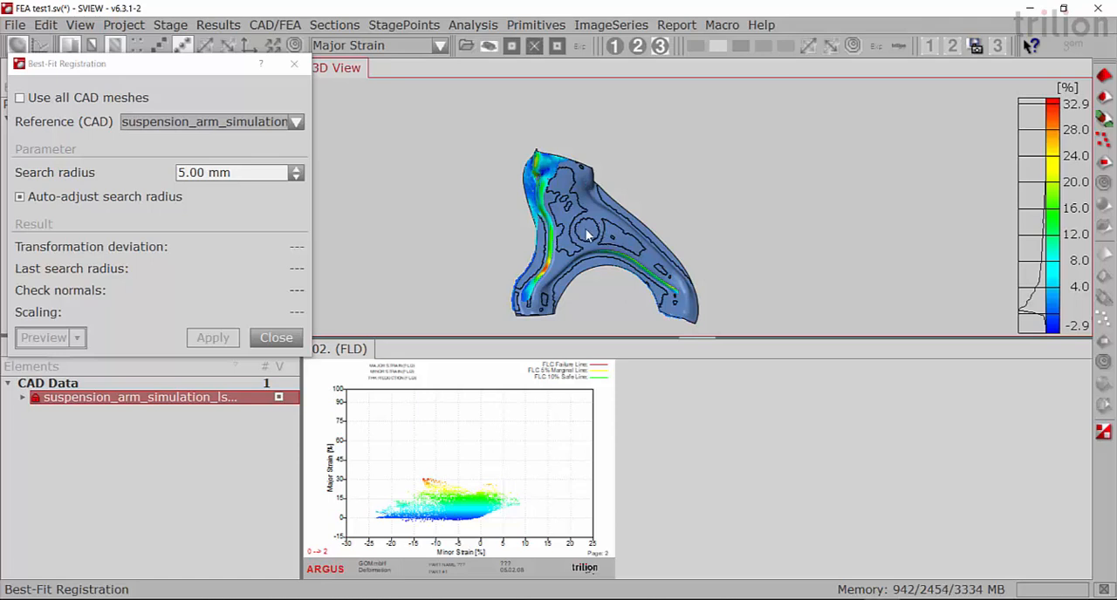
right_click(676, 187)
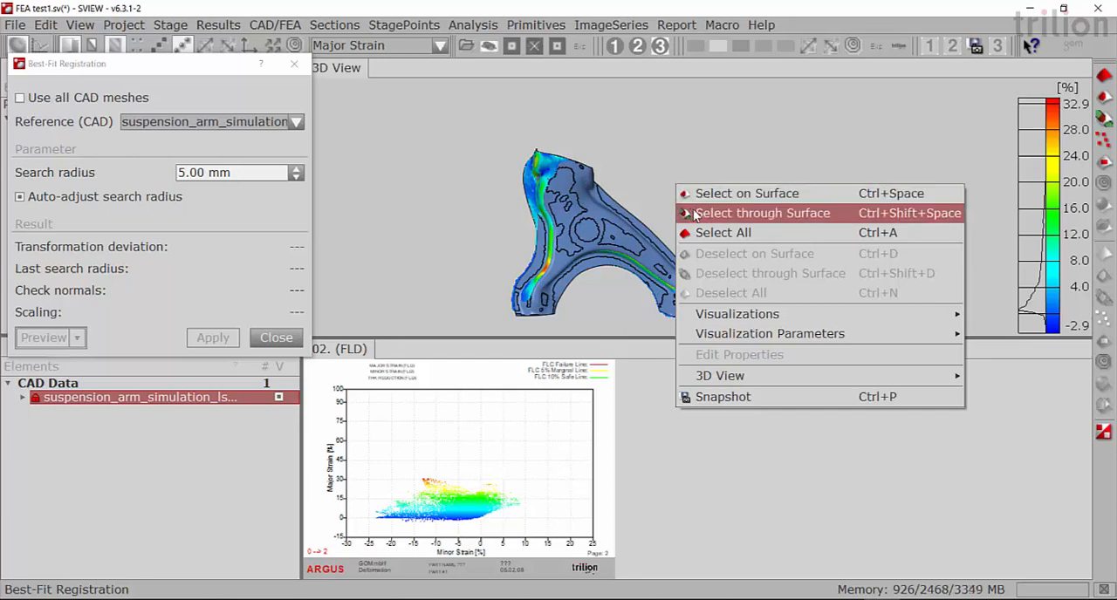
left_click(763, 213)
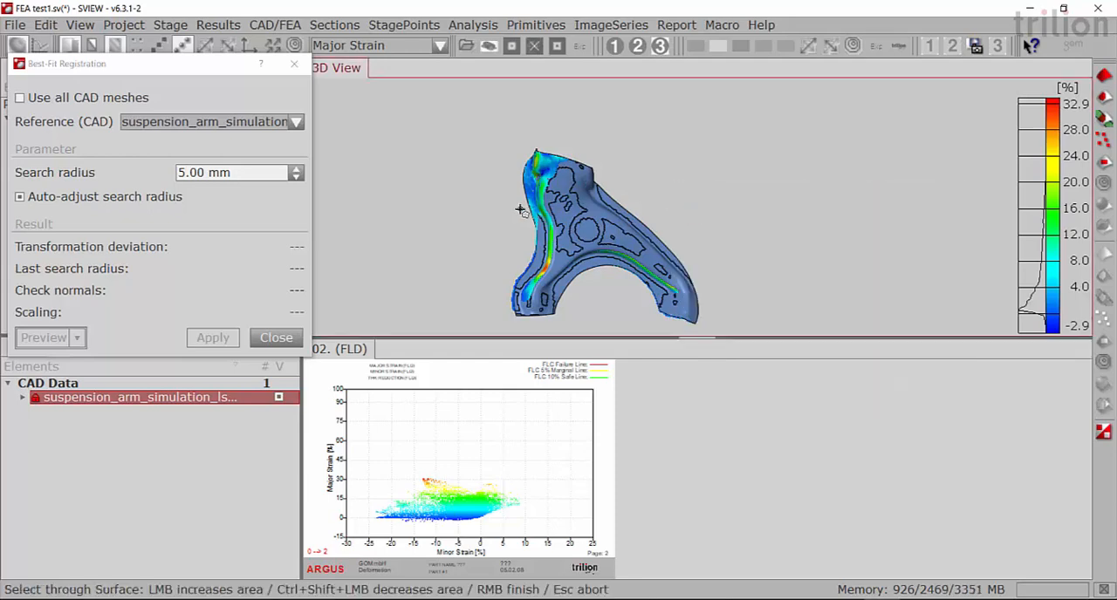
left_click(514, 212)
left_click(630, 199)
left_click(632, 287)
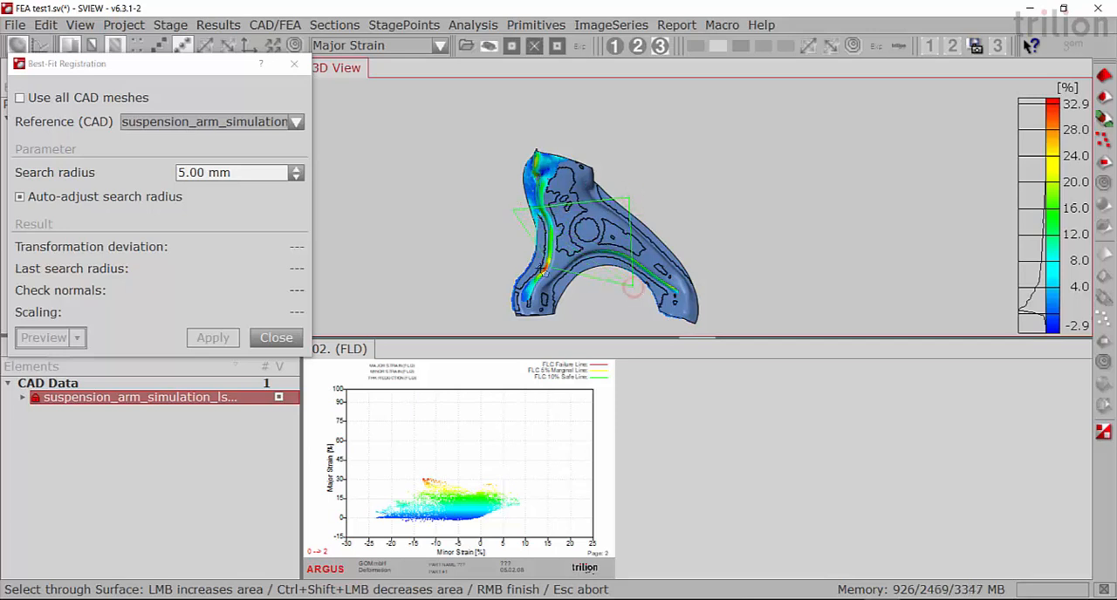
left_click(525, 250)
right_click(525, 251)
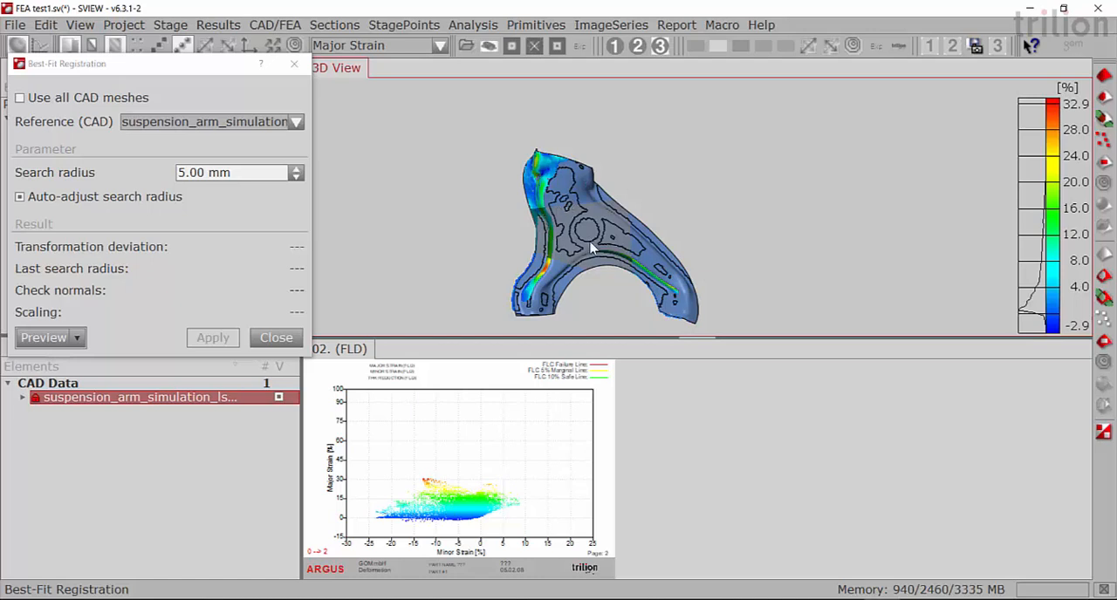
- Preview and apply the best fit with a 5.00 mm search radius and auto-adjustment enabled
left_click(45, 340)
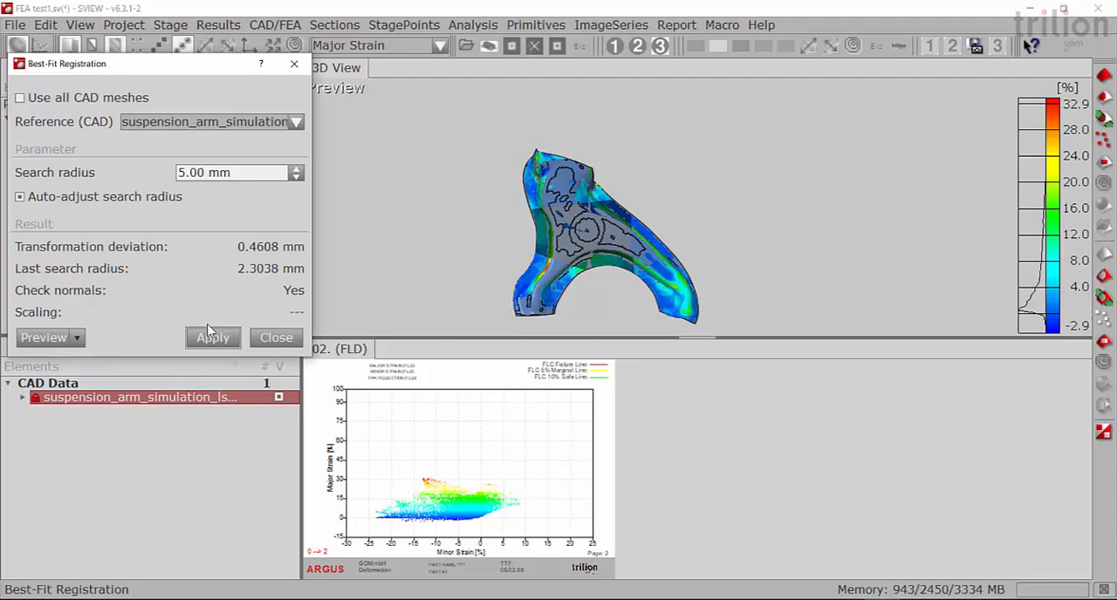
left_click(214, 345)
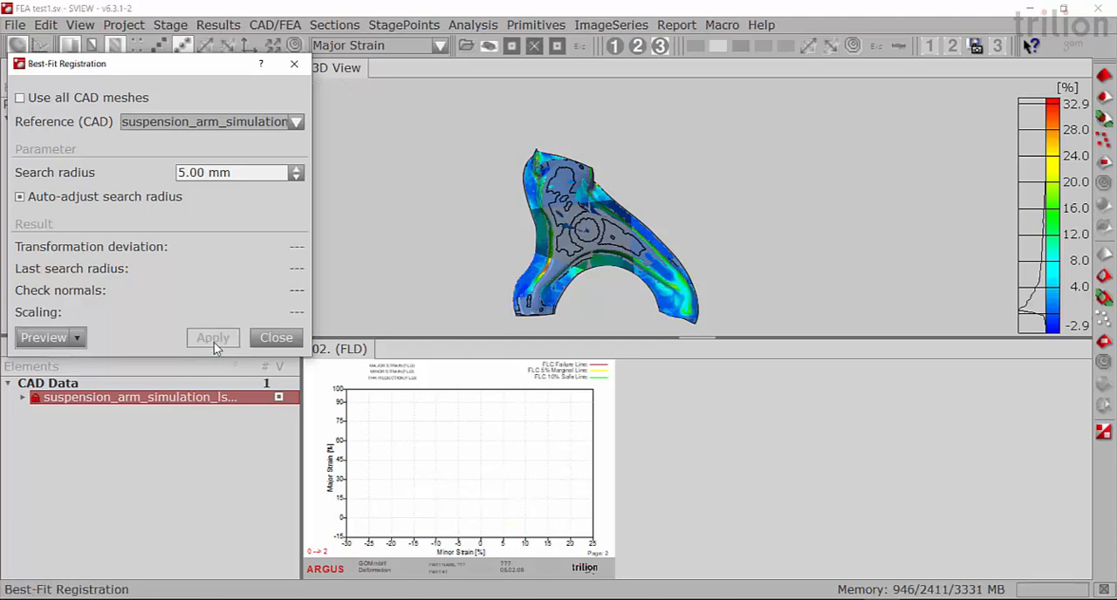
left_click(275, 338)
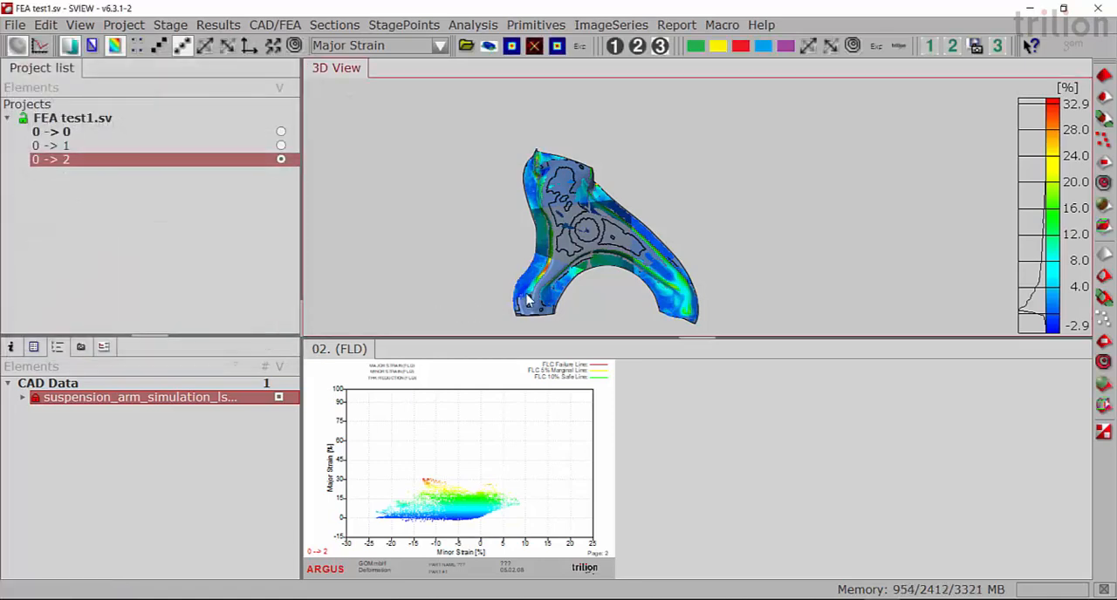
- Deselect all selected areas and inspect how closely the measured part overlays the FEA mesh
left_click_drag(679, 226, 677, 195)
right_click(677, 190)
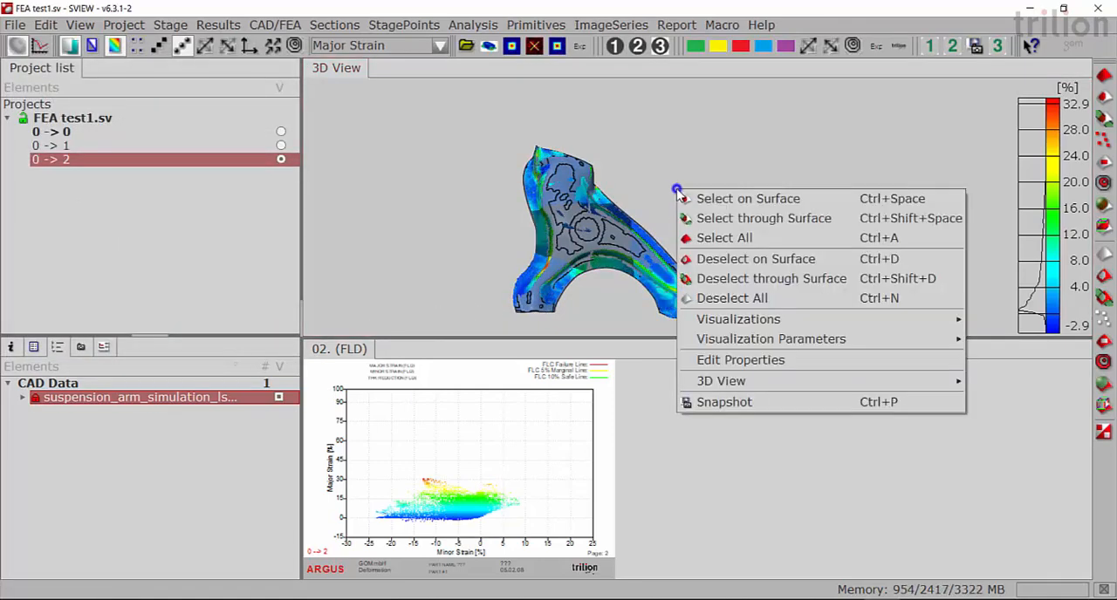
left_click(720, 294)
left_click_drag(593, 198, 541, 123)
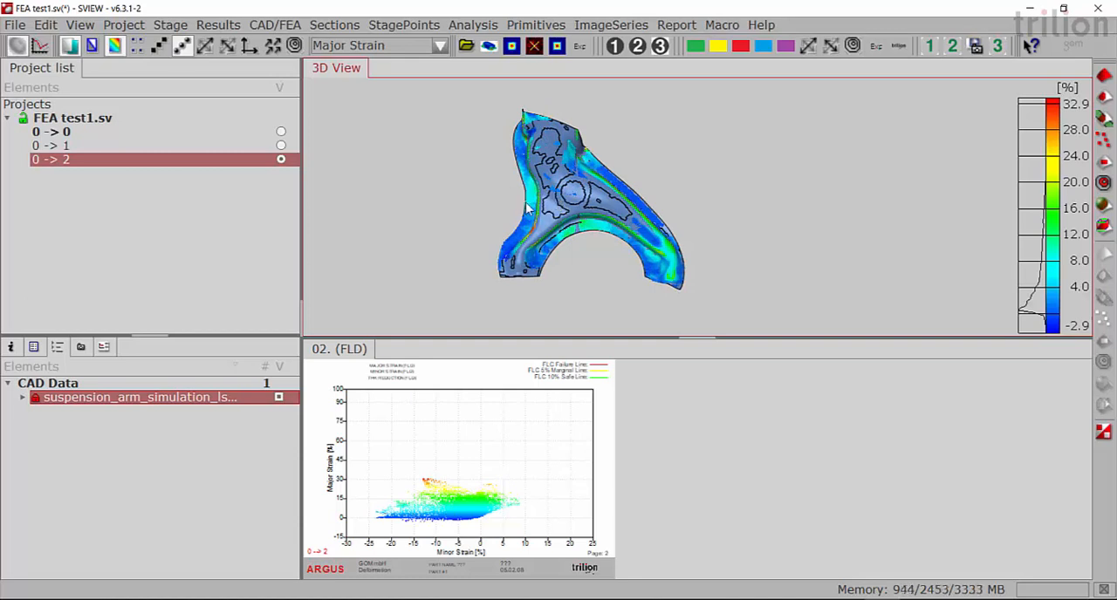
mouse_move(606, 270)
left_mouse_down()
mouse_move(590, 259)
mouse_move(610, 268)
left_mouse_up()
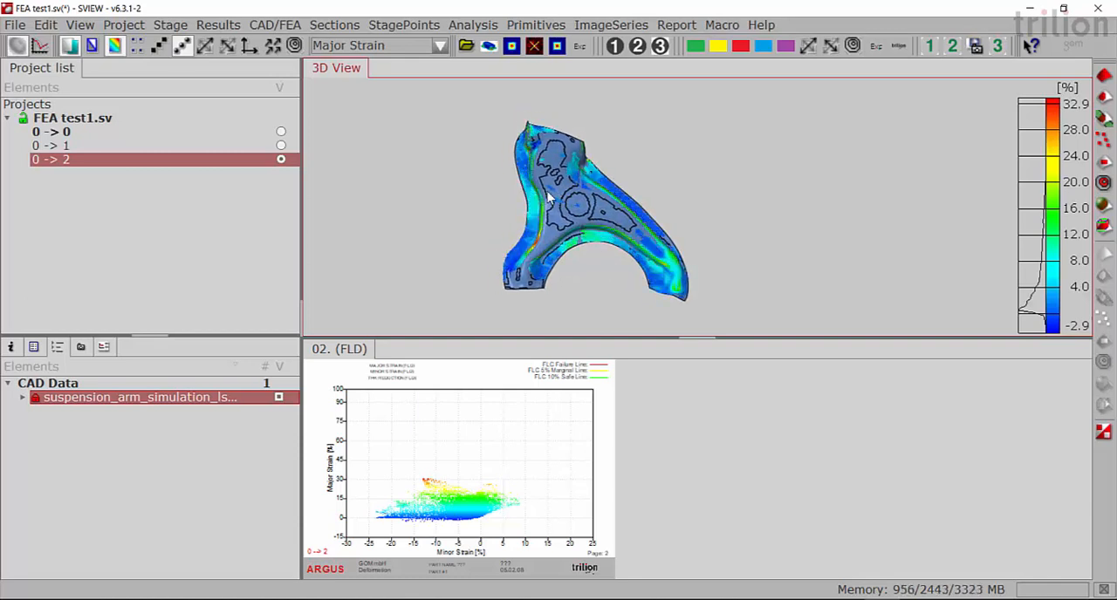
- Hide the imported suspension arm simulation mesh and rename its CAD element as FEA Data
left_click(278, 397)
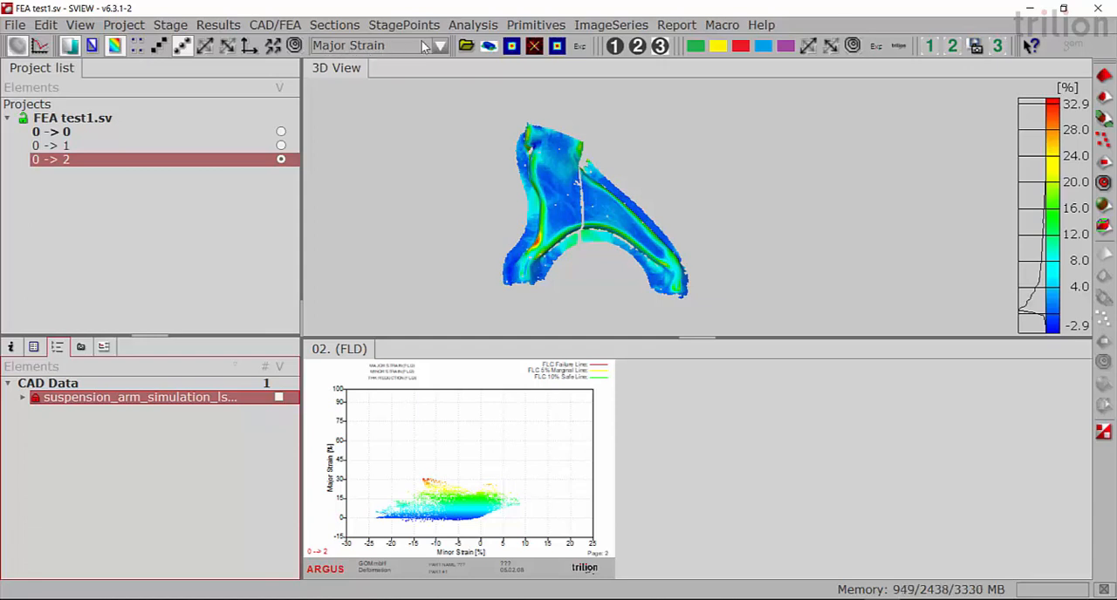
right_click(132, 400)
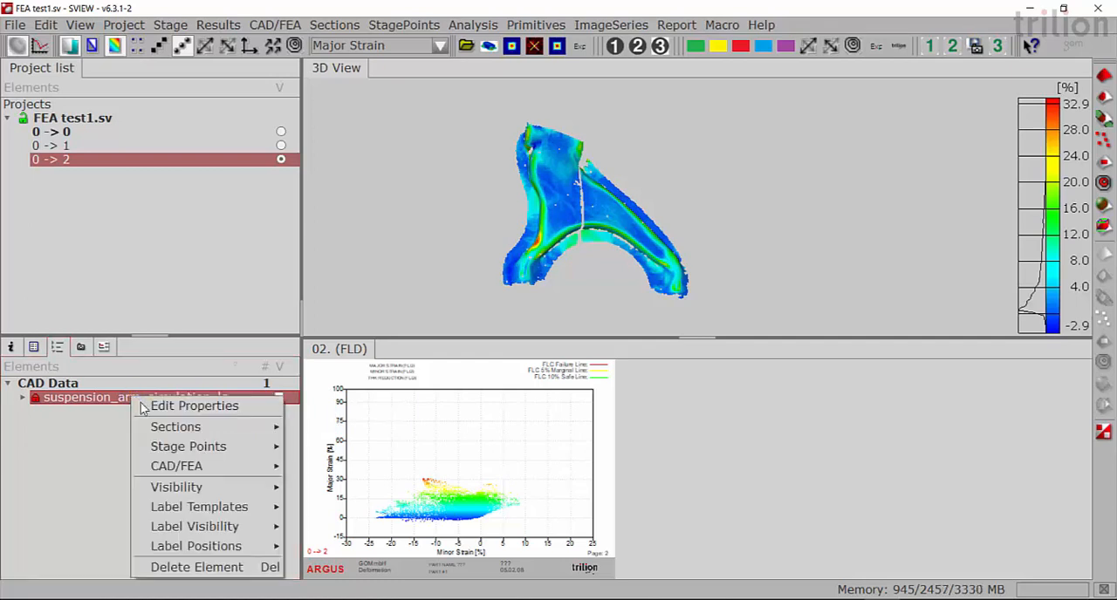
left_click(165, 399)
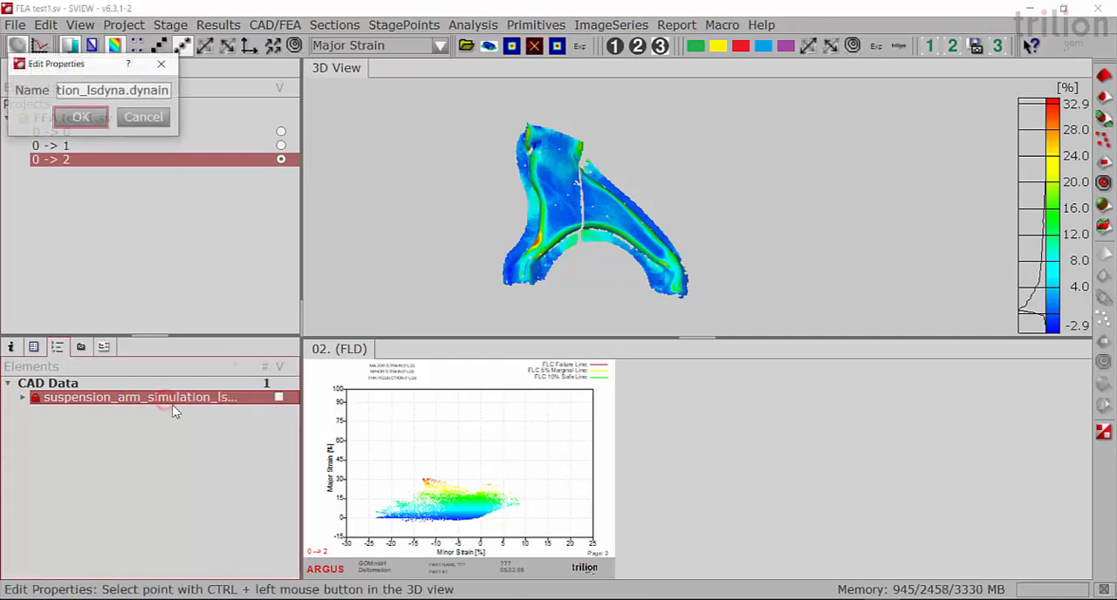
left_click_drag(167, 94, 25, 92)
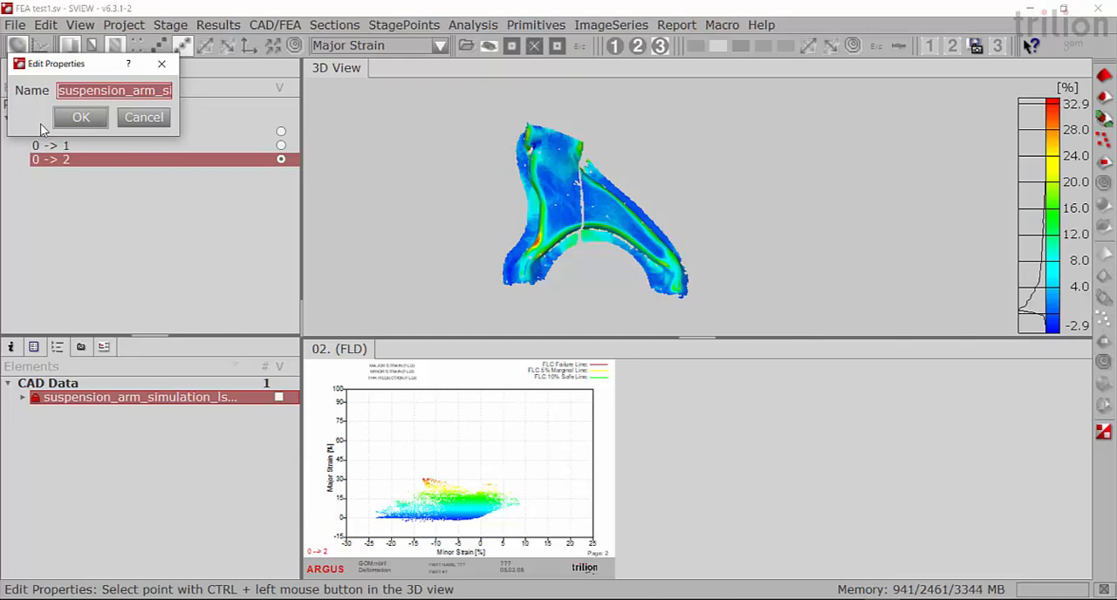
type("F")
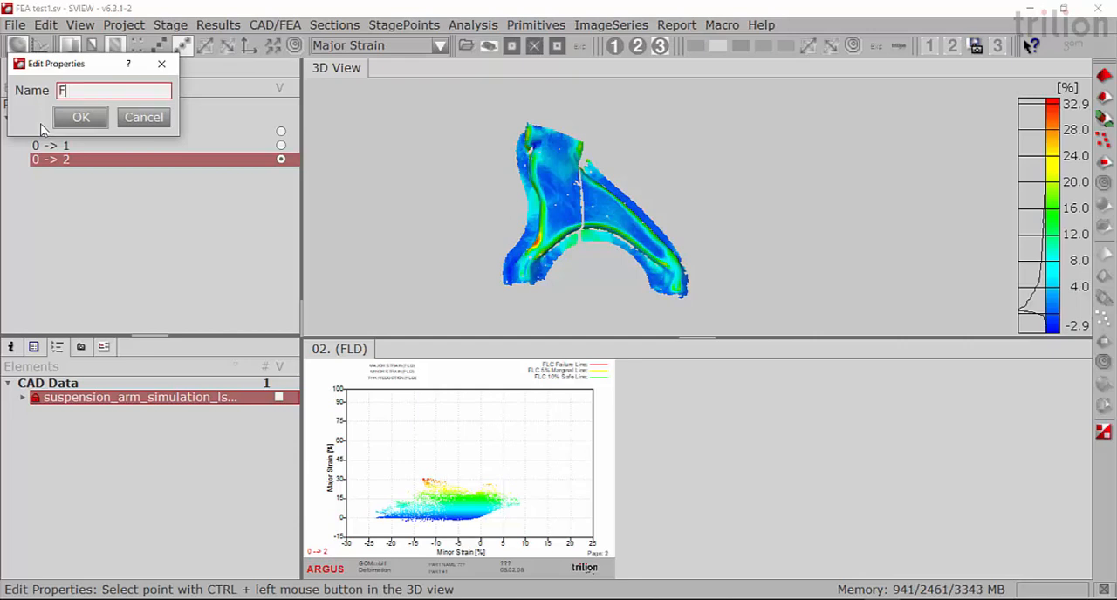
type("EA Data")
left_click(80, 117)
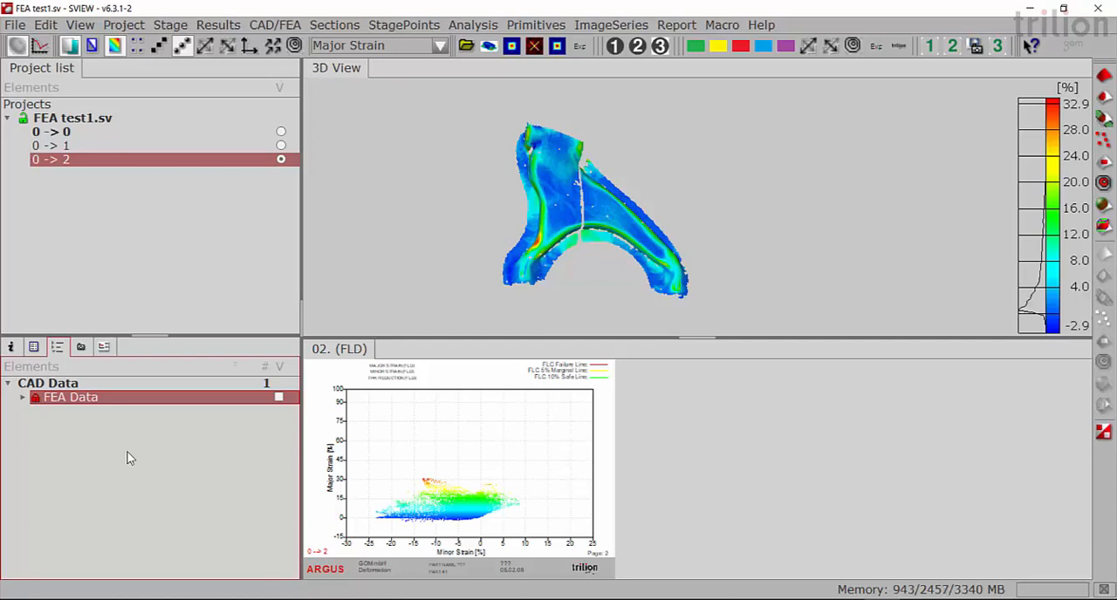
- Edit the FEA data of the FEA Data element and rename the 1st principal strain data set as FEA Major Strain
right_click(91, 400)
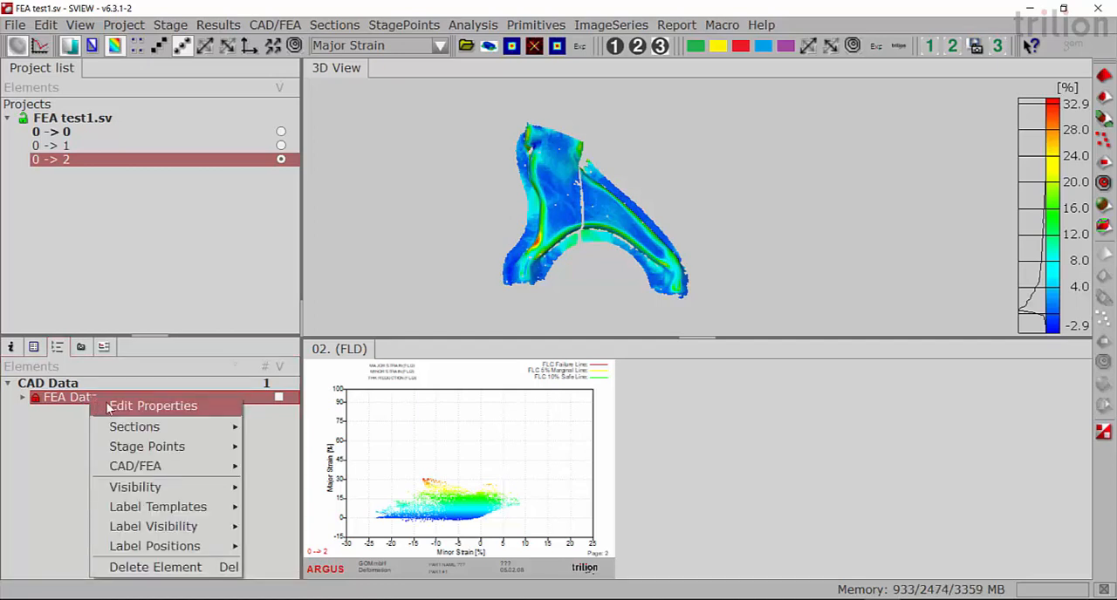
mouse_move(153, 436)
mouse_move(159, 468)
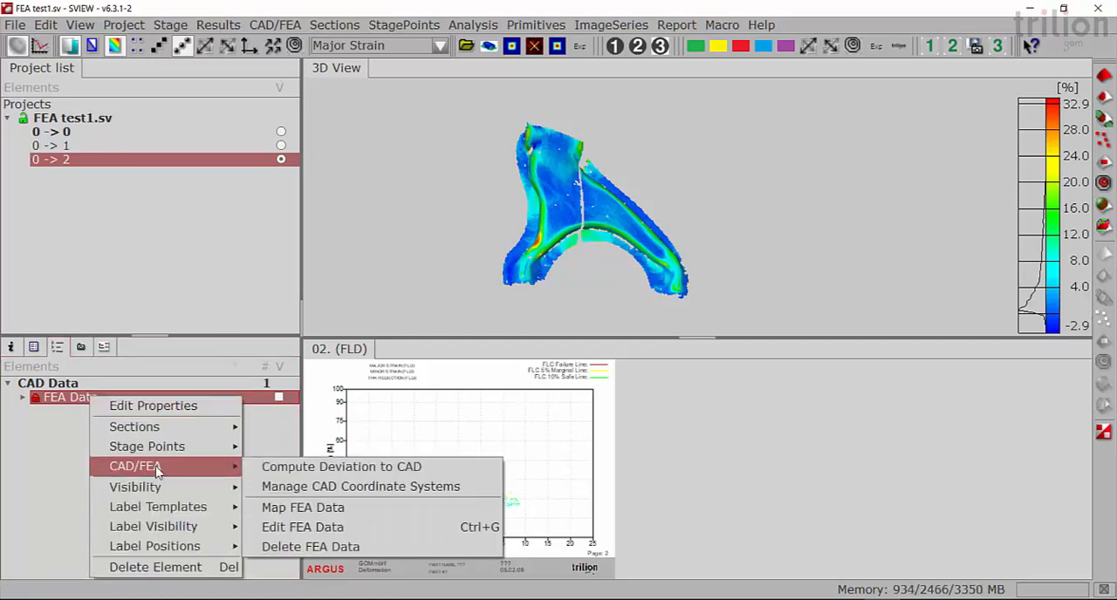
left_click(296, 528)
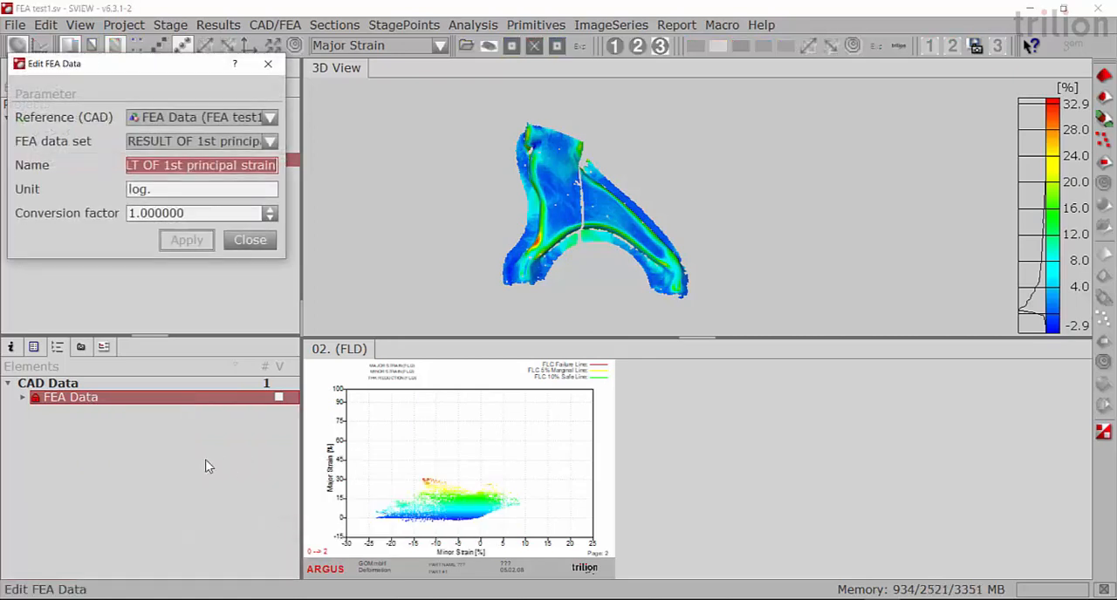
left_click_drag(286, 253, 437, 280)
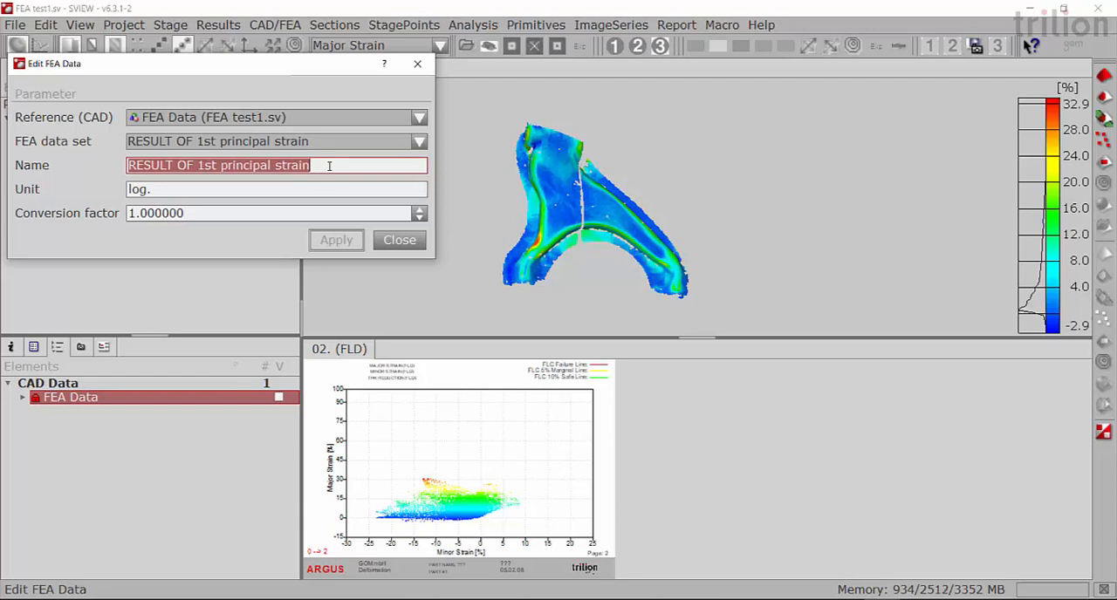
type("FEA")
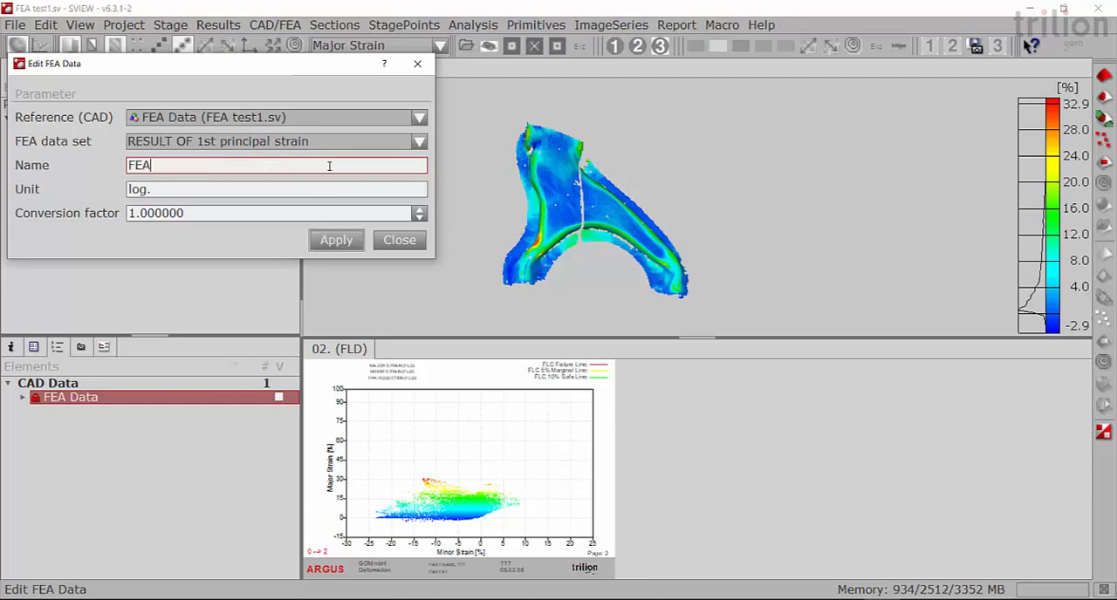
type(" Major Strain")
left_click(328, 243)
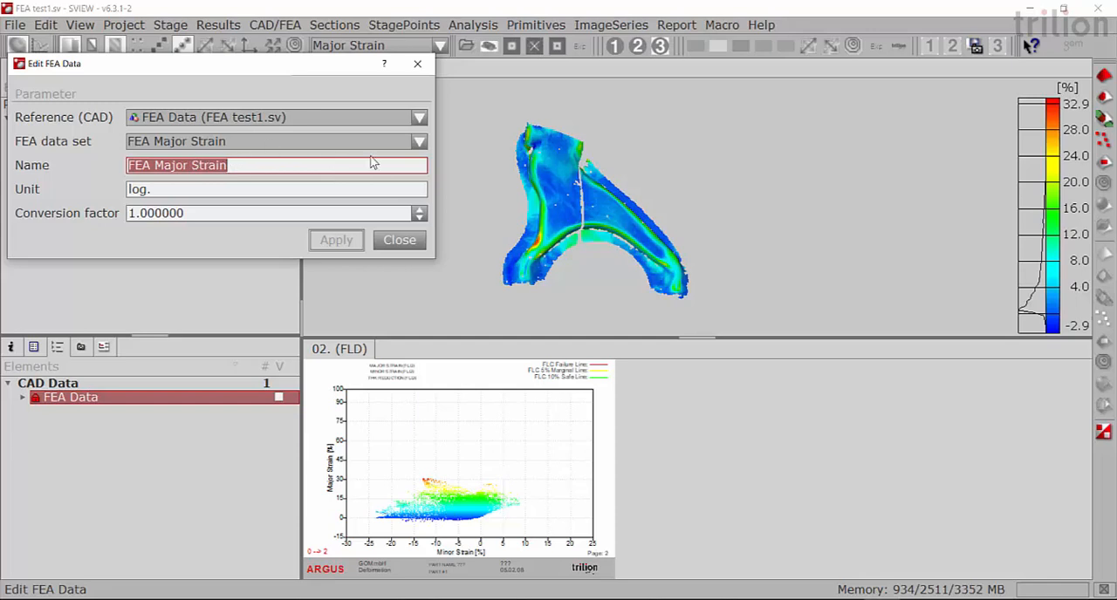
- Rename the 2nd principal strain data set as FEA Minor Strain
left_click(420, 142)
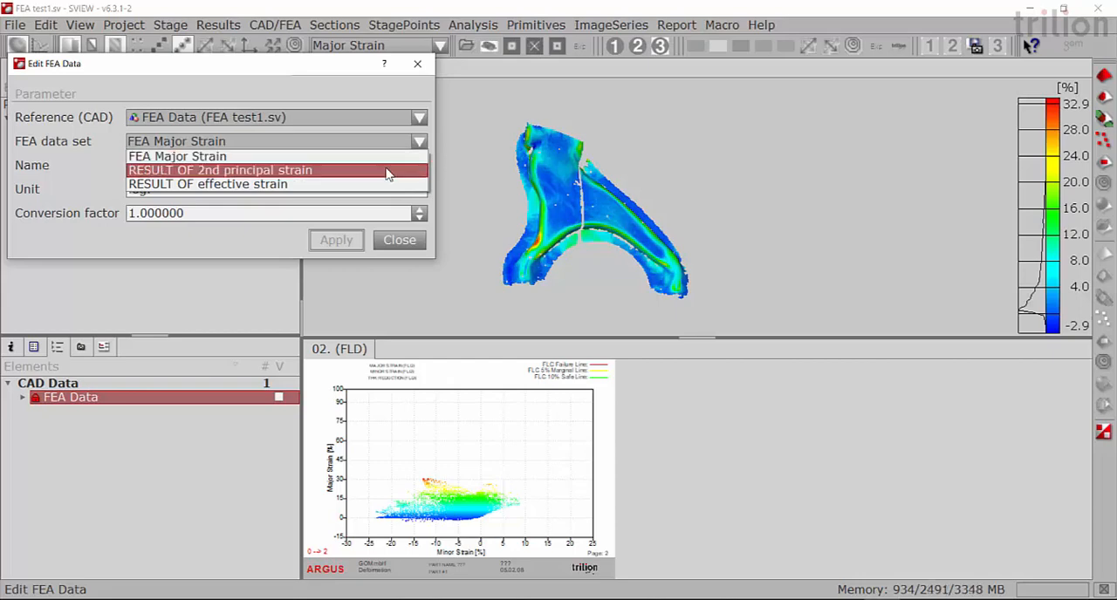
left_click(317, 172)
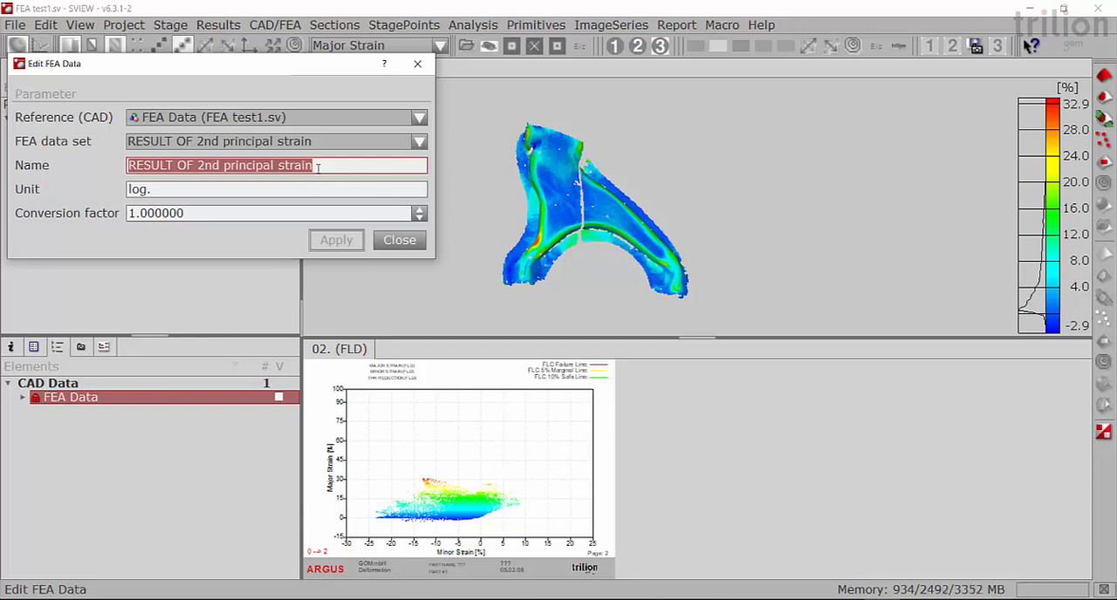
type("FEA ")
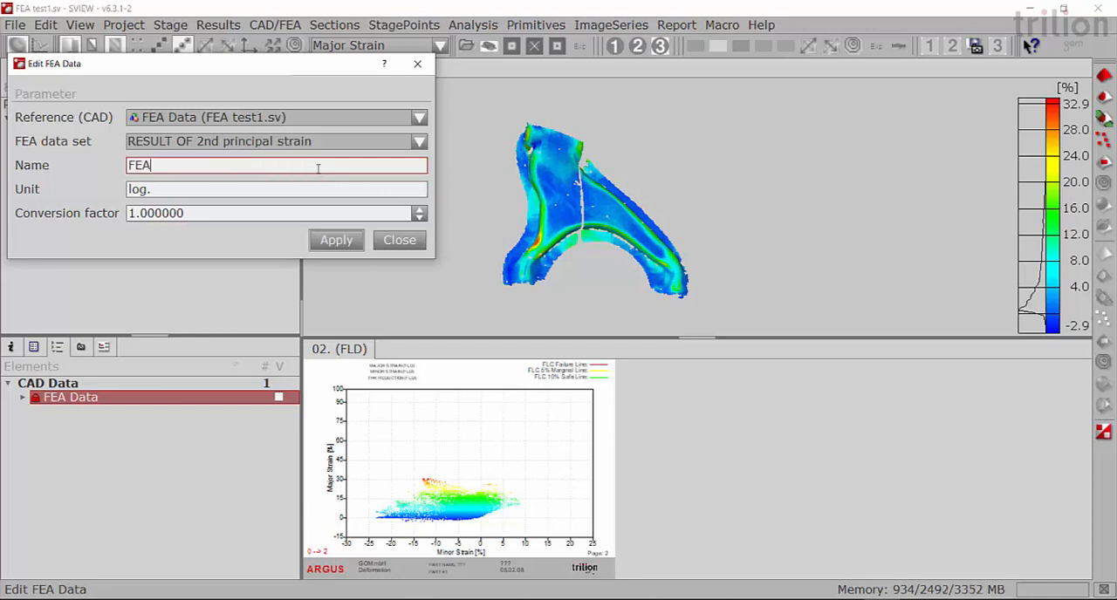
type("Minor Strain")
left_click(339, 239)
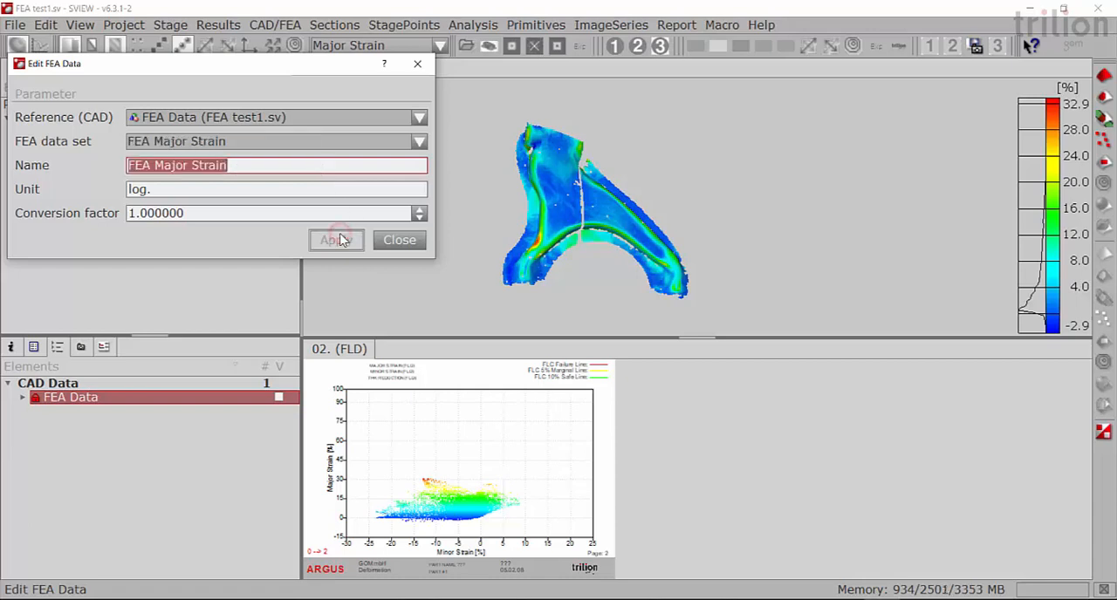
- Rename the effective strain data set as FEA Mises, check the list of renamed data sets, and finish editing the FEA data
left_click(419, 142)
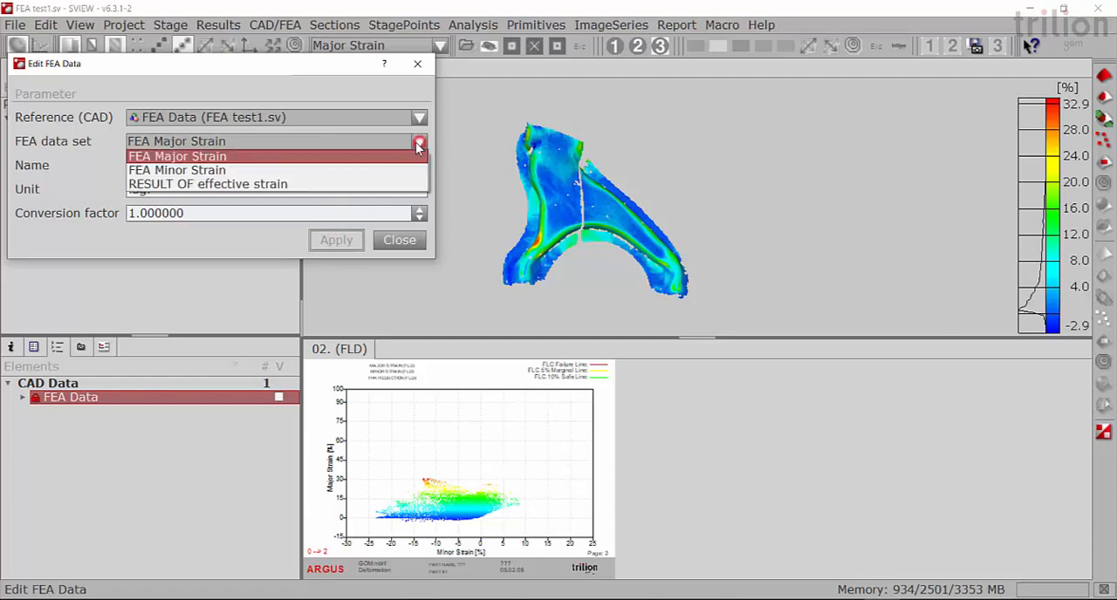
left_click(341, 183)
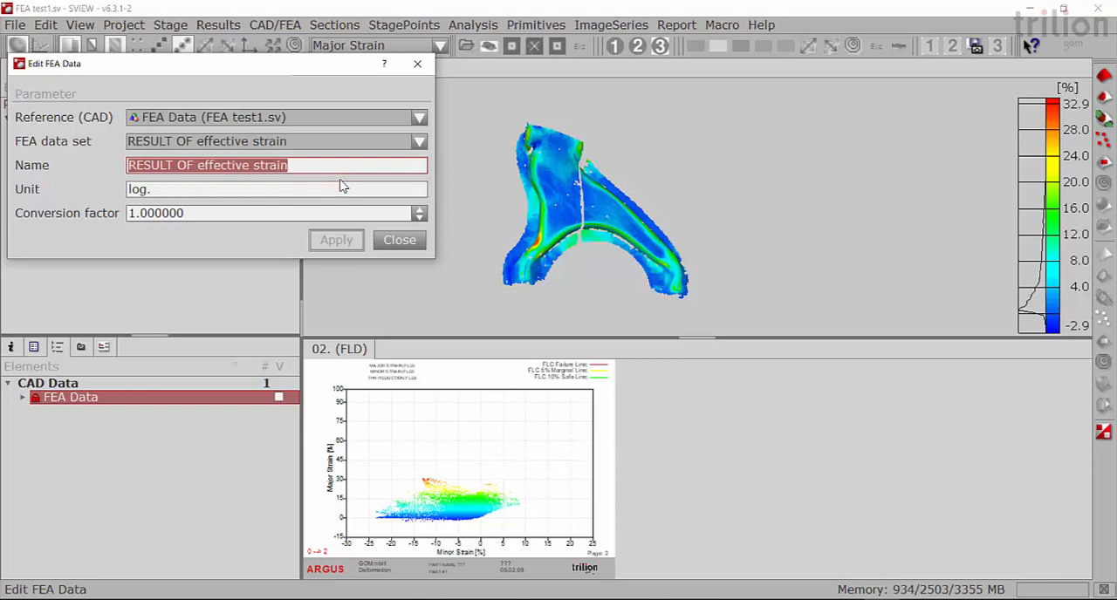
type("FEA")
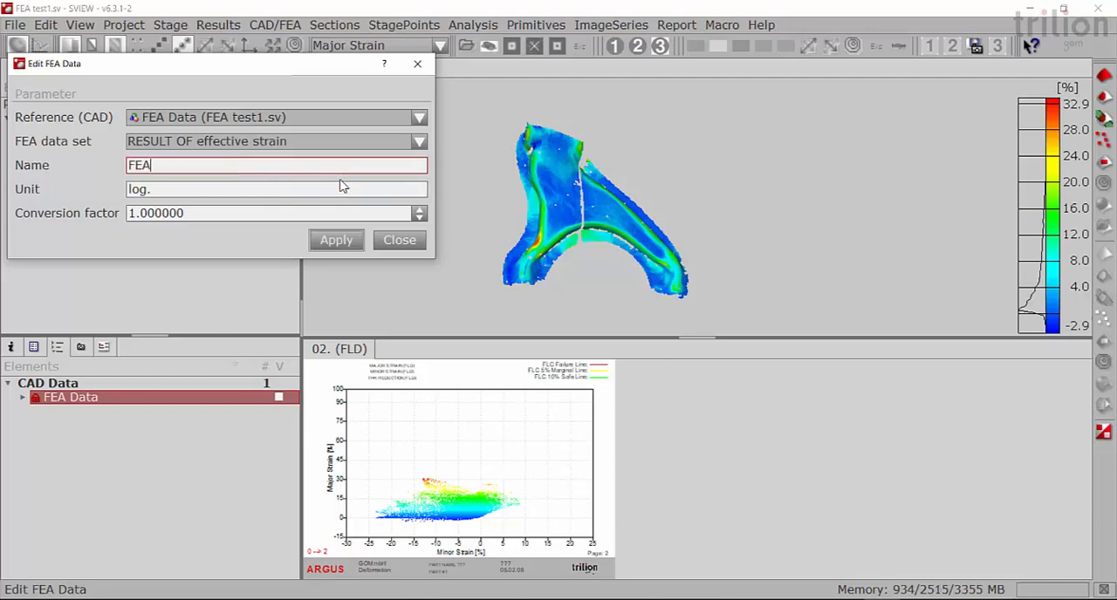
type(" Mises")
left_click(345, 244)
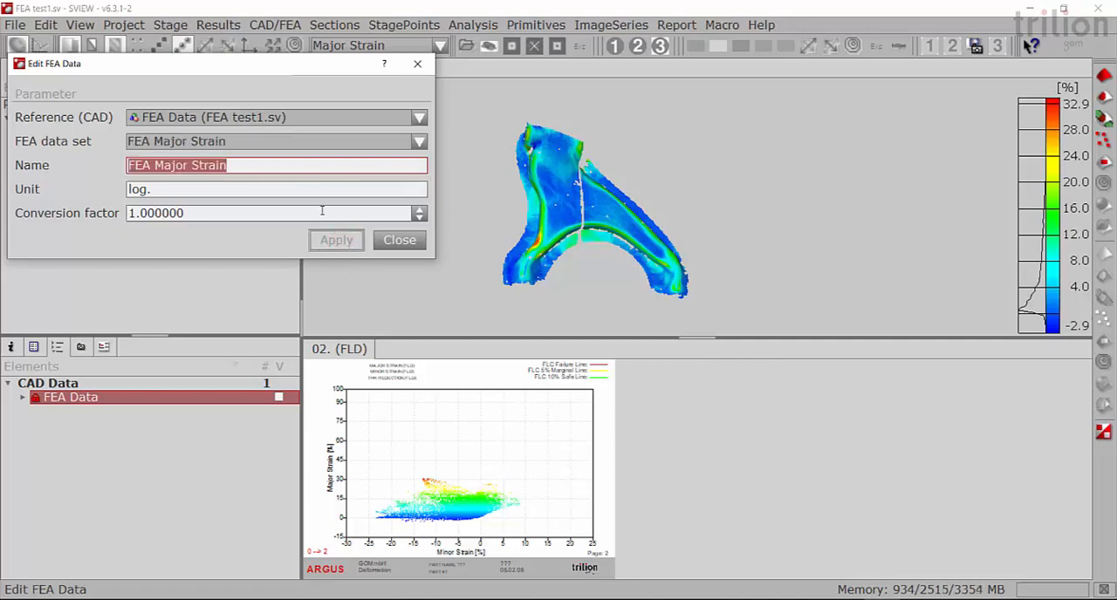
left_click(419, 142)
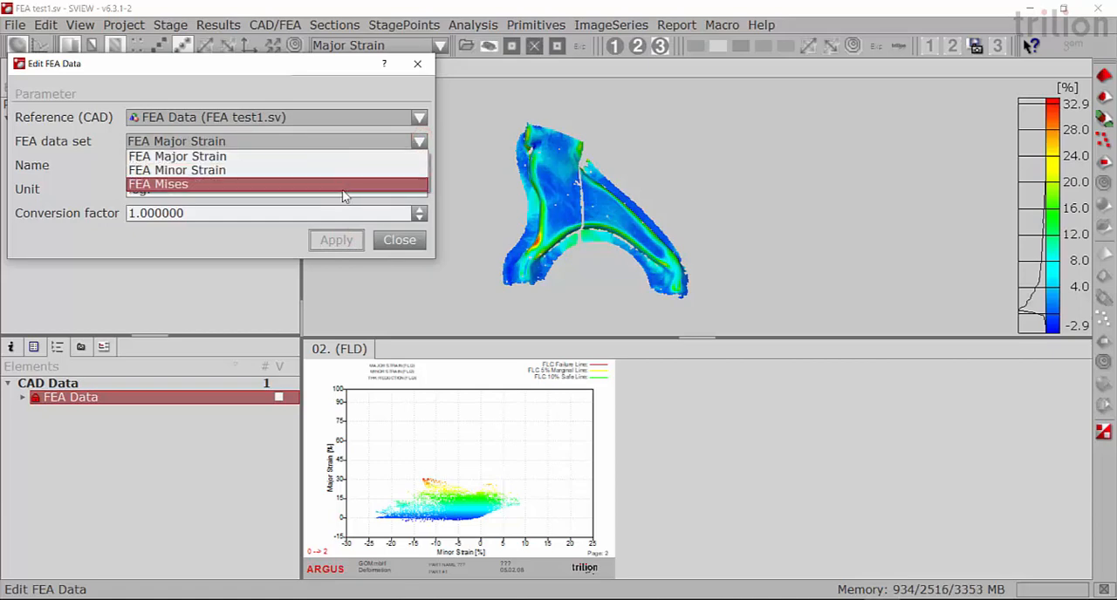
left_click(279, 245)
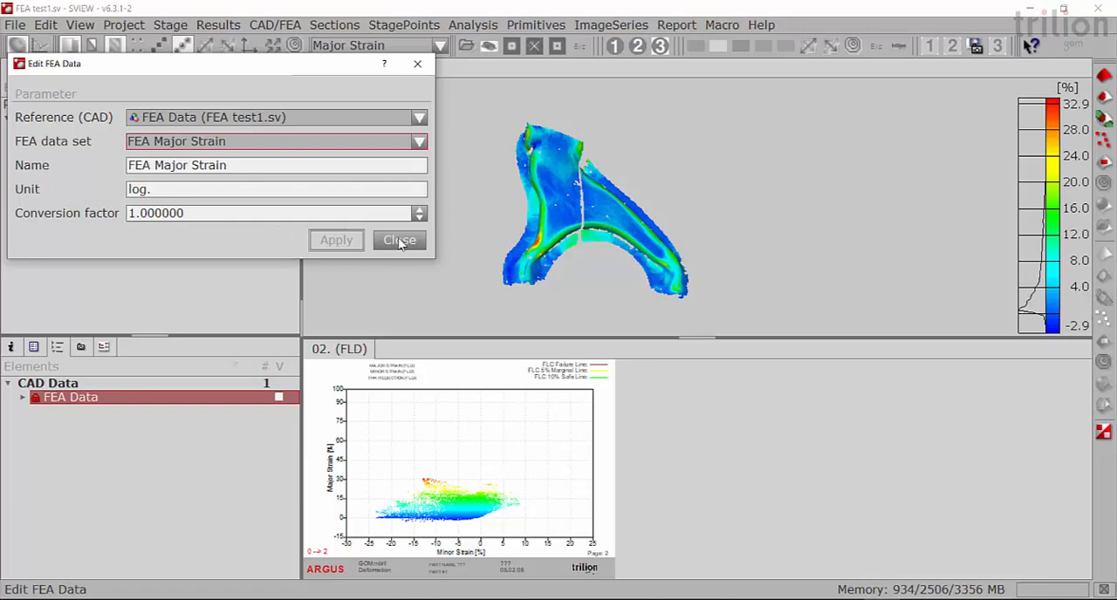
left_click(399, 240)
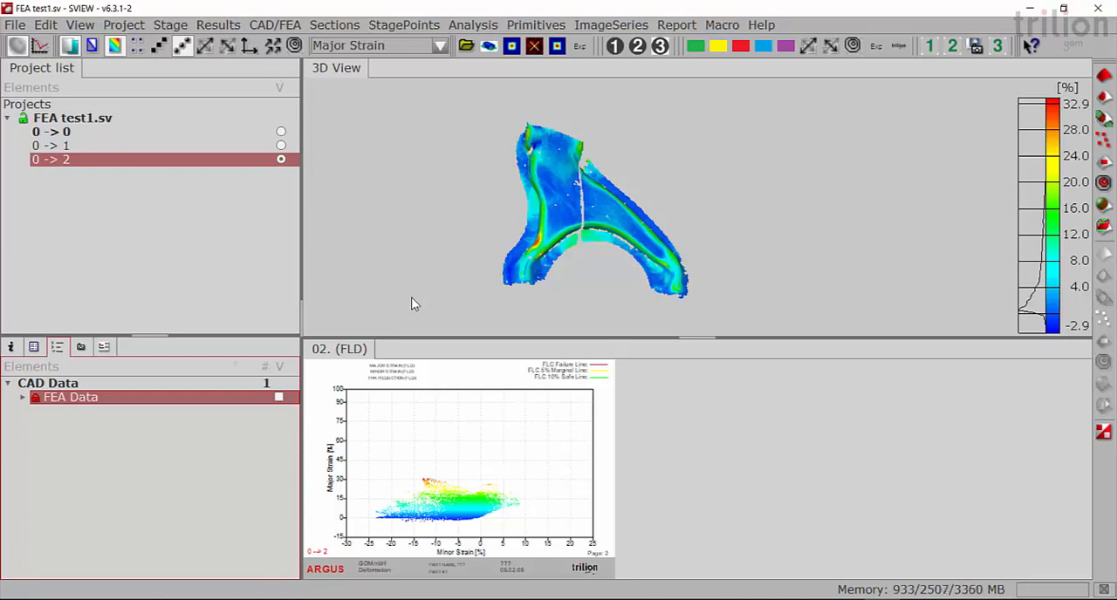
- Compute the deviation to FEA Data as Distance to FEA Data, with a 5.00 mm search radius and 120.00 deg maximum angle between normals
left_click(275, 26)
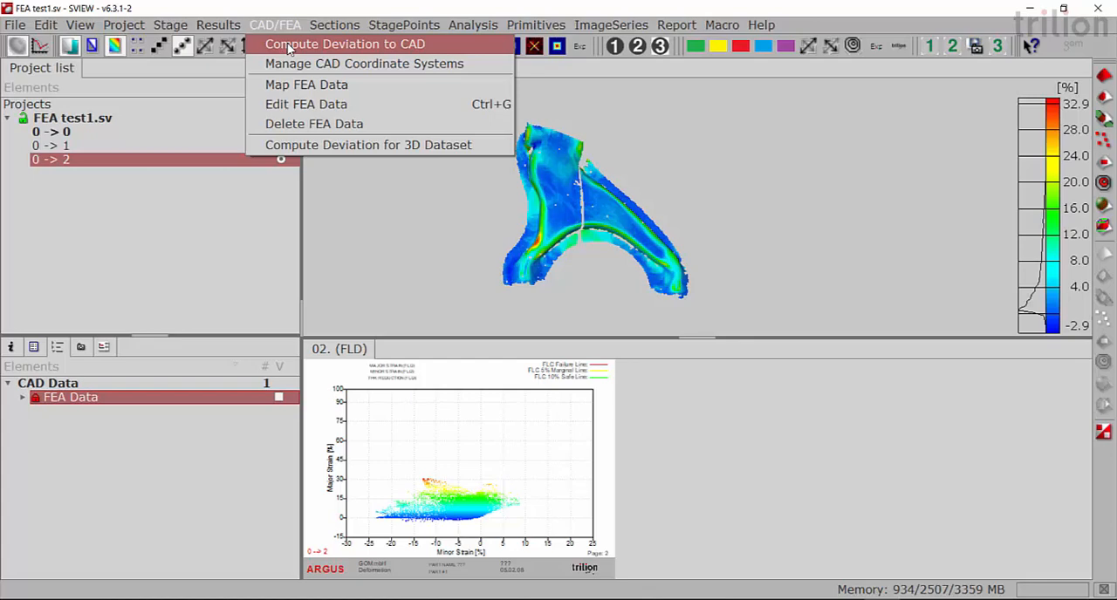
left_click(288, 45)
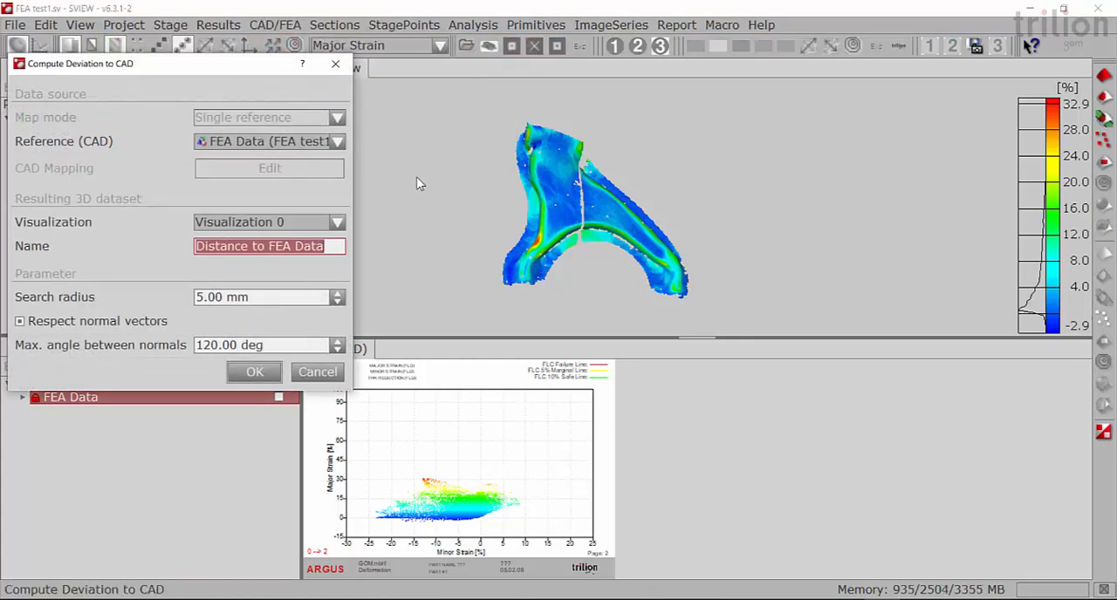
left_click_drag(234, 70, 279, 77)
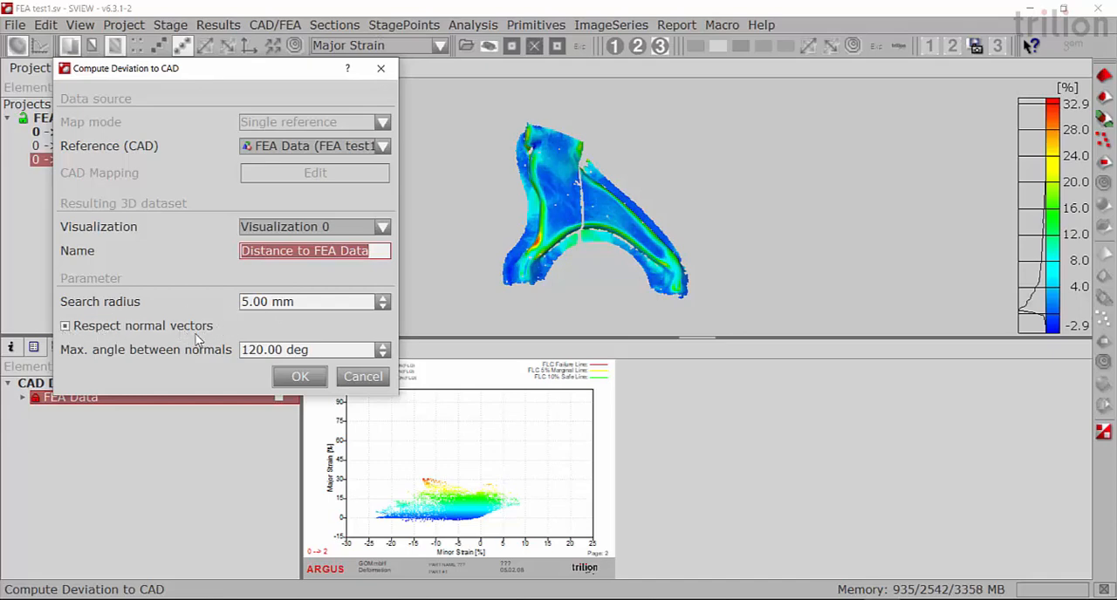
left_click(300, 377)
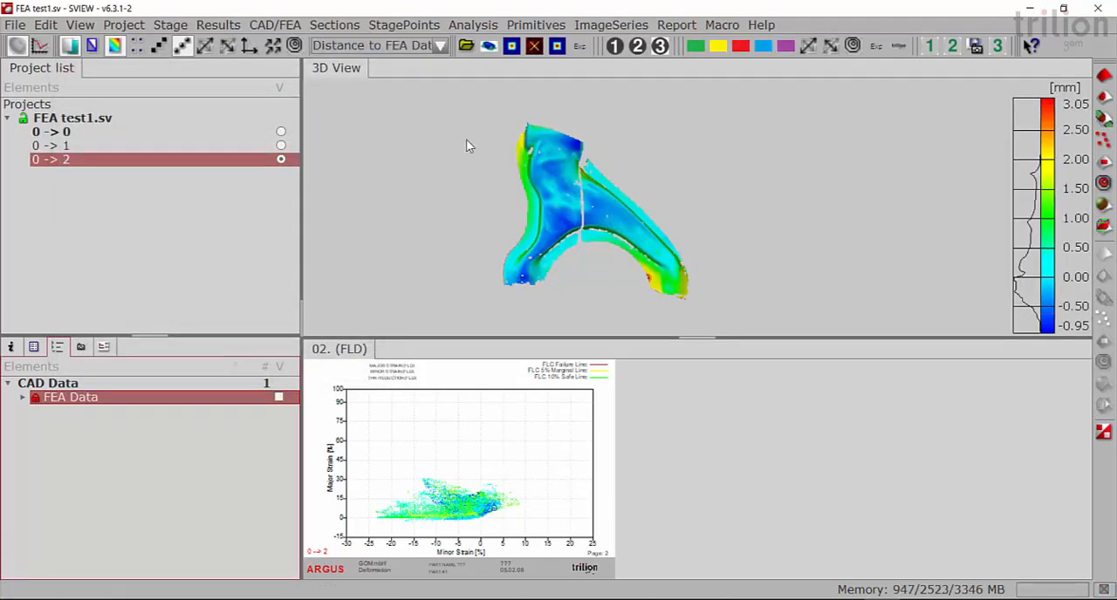
- Check the available result data sets and examine the distance-to-FEA color map across the suspension arm
left_click(439, 40)
left_click(441, 45)
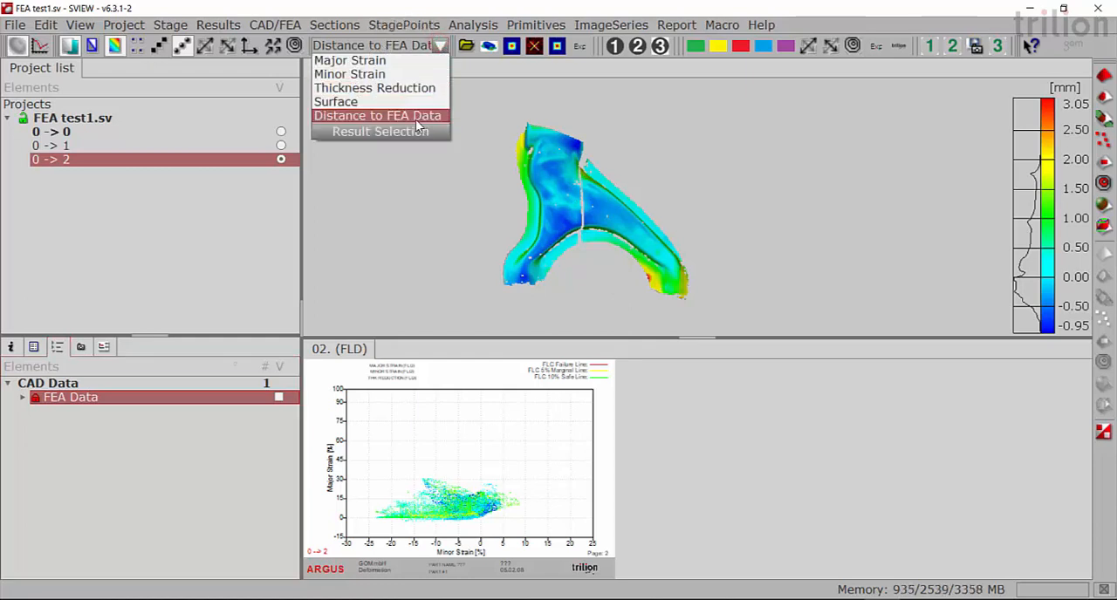
left_click(412, 201)
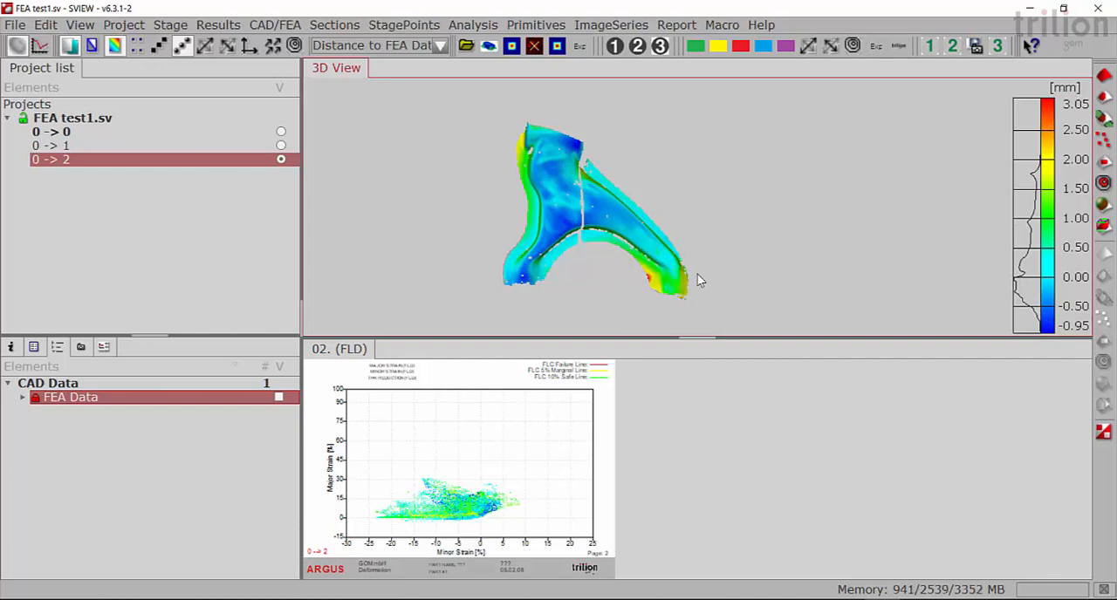
left_click_drag(663, 234, 644, 249)
middle_click_drag(647, 238, 735, 218)
left_click_drag(735, 218, 683, 194)
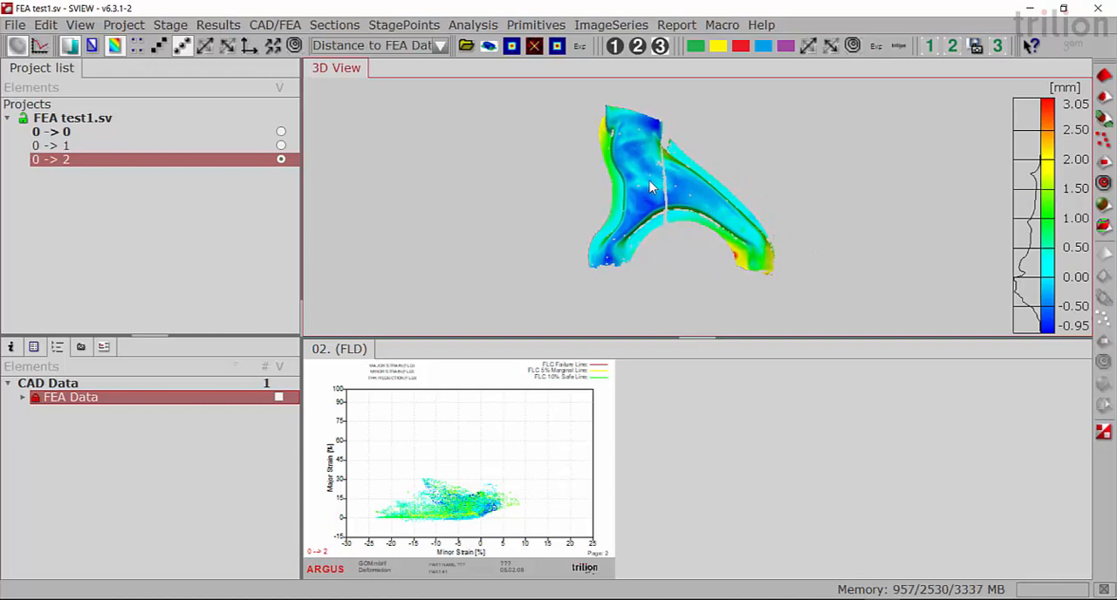
left_click_drag(685, 186, 639, 182)
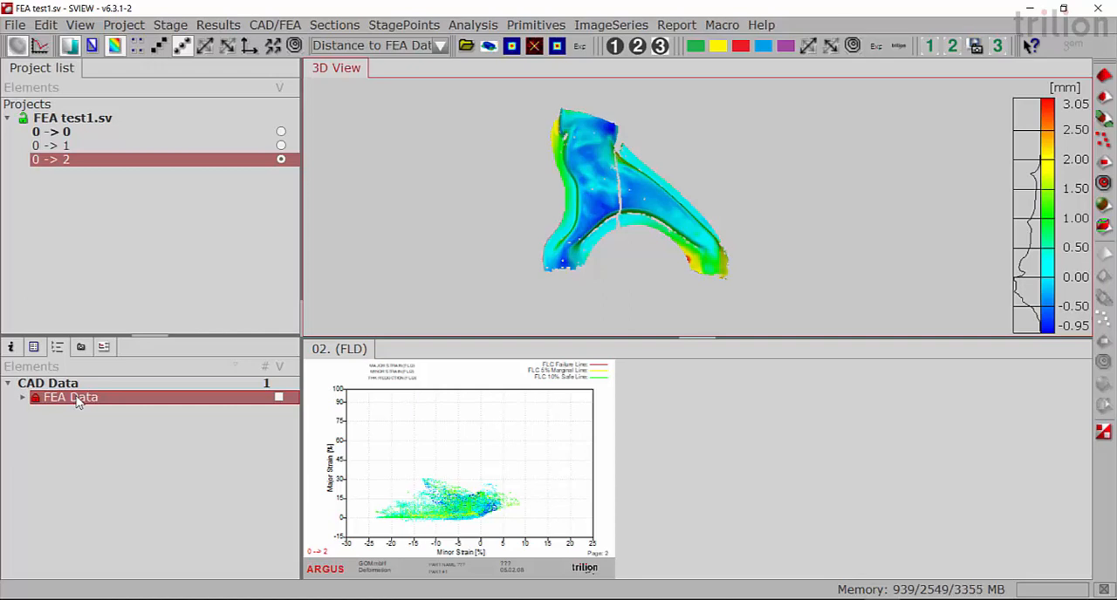
- Map the FEA Major Strain data set onto the measurement with a 5.00 mm search radius and 120.00 deg maximum angle, and check the result list
left_click(287, 26)
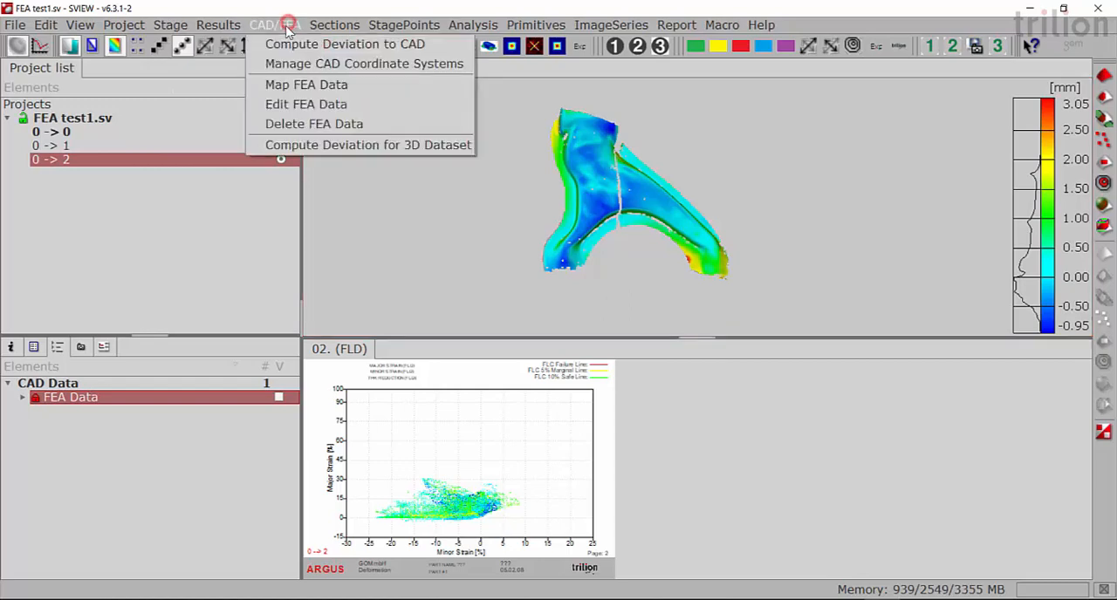
left_click(290, 86)
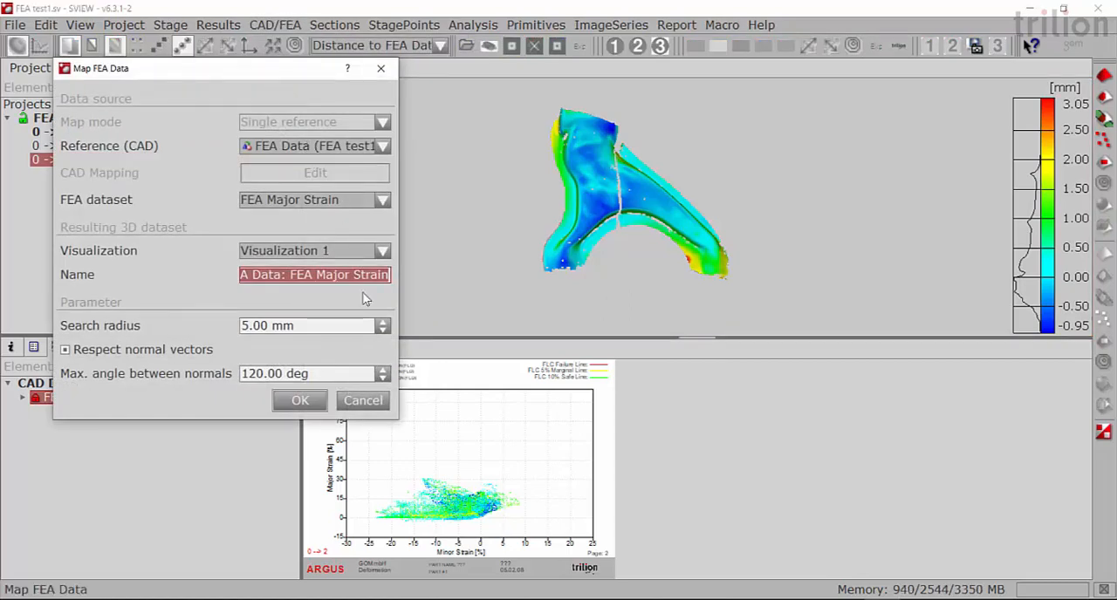
left_click_drag(398, 183, 447, 185)
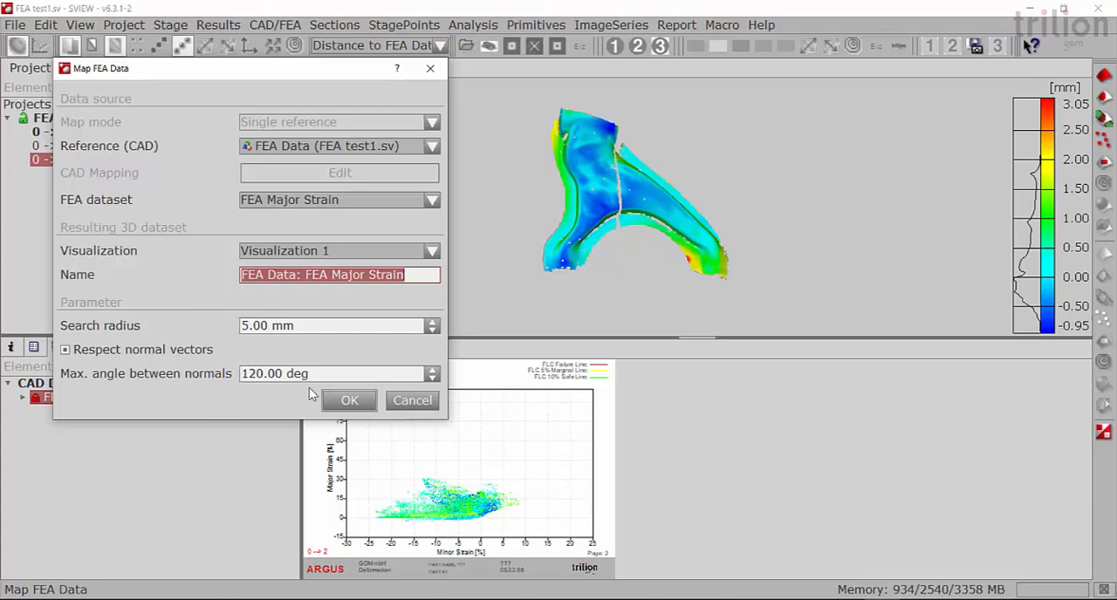
left_click(345, 398)
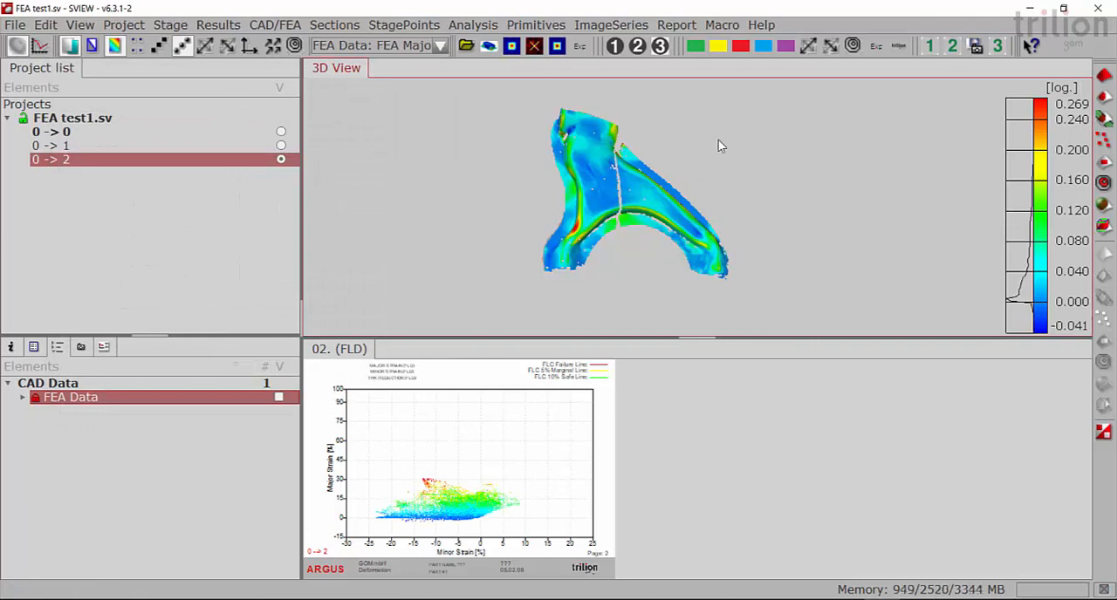
left_click(440, 45)
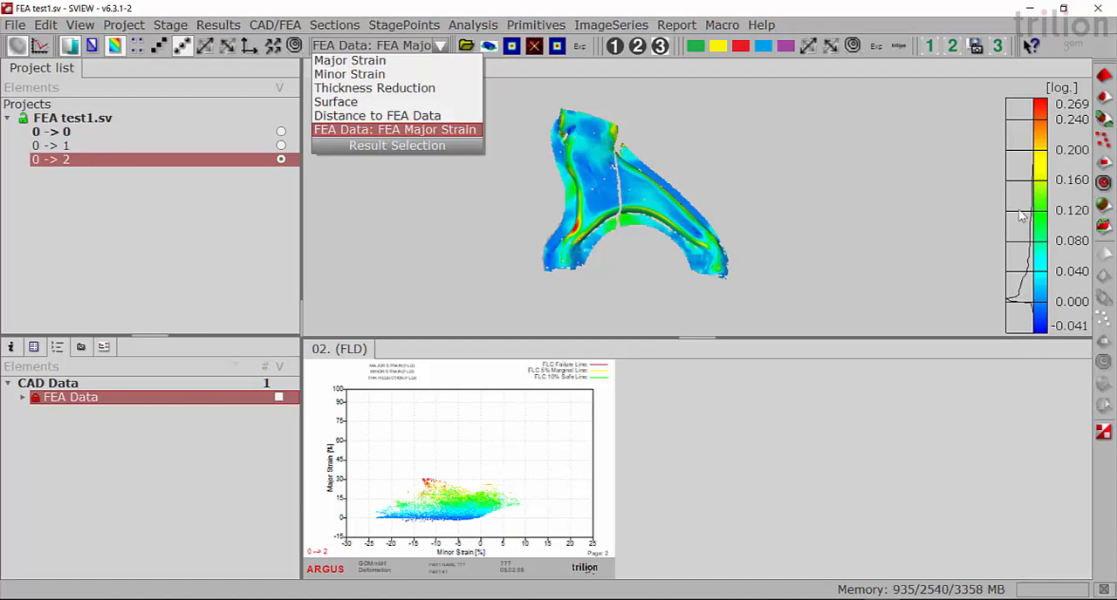
left_click(686, 136)
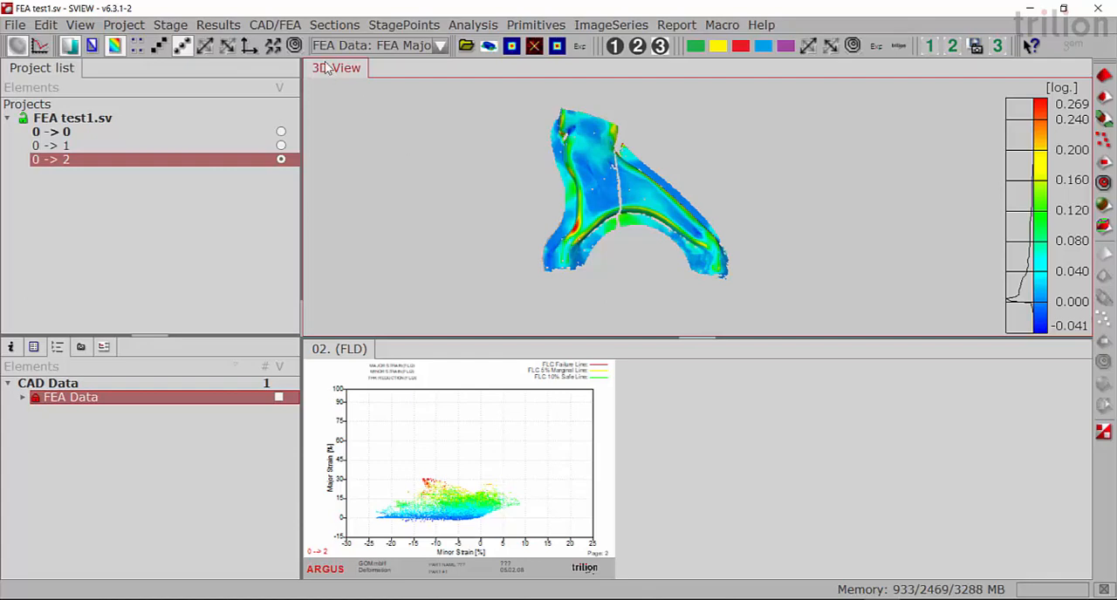
- Map the FEA Minor Strain data set onto the measurement as FEA Data: FEA Minor Strain, using Visualization 2 and a 5.00 mm search radius
left_click(278, 24)
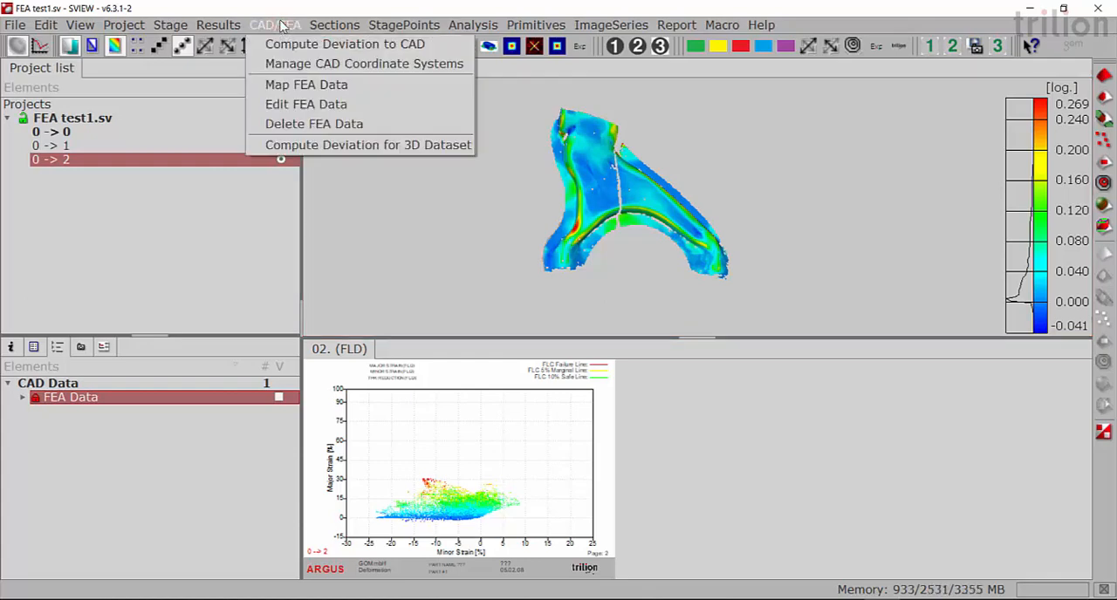
left_click(291, 85)
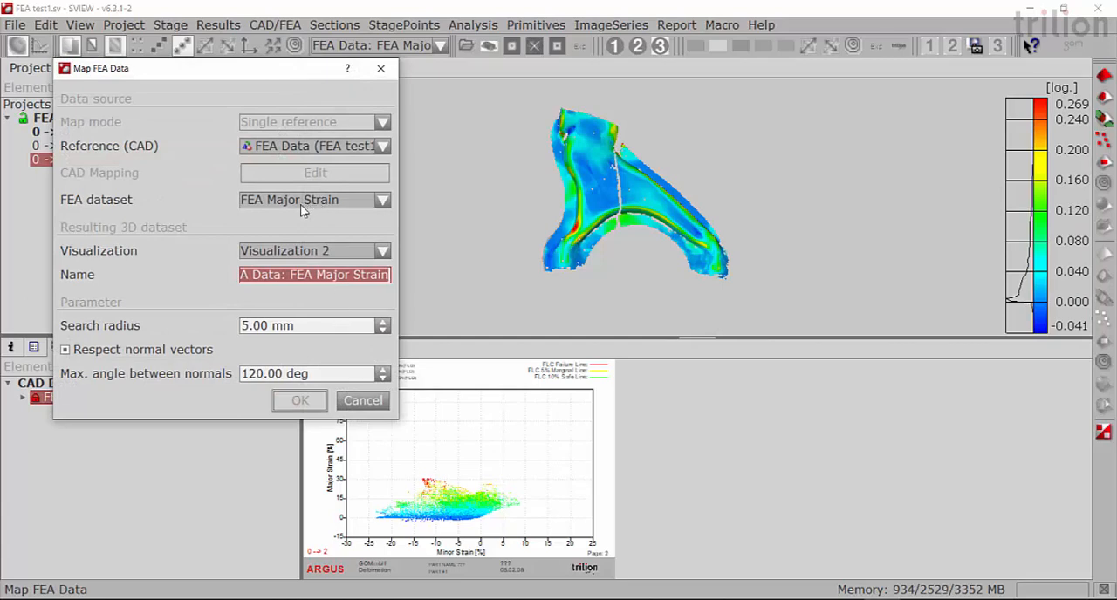
left_click(383, 201)
left_click(366, 229)
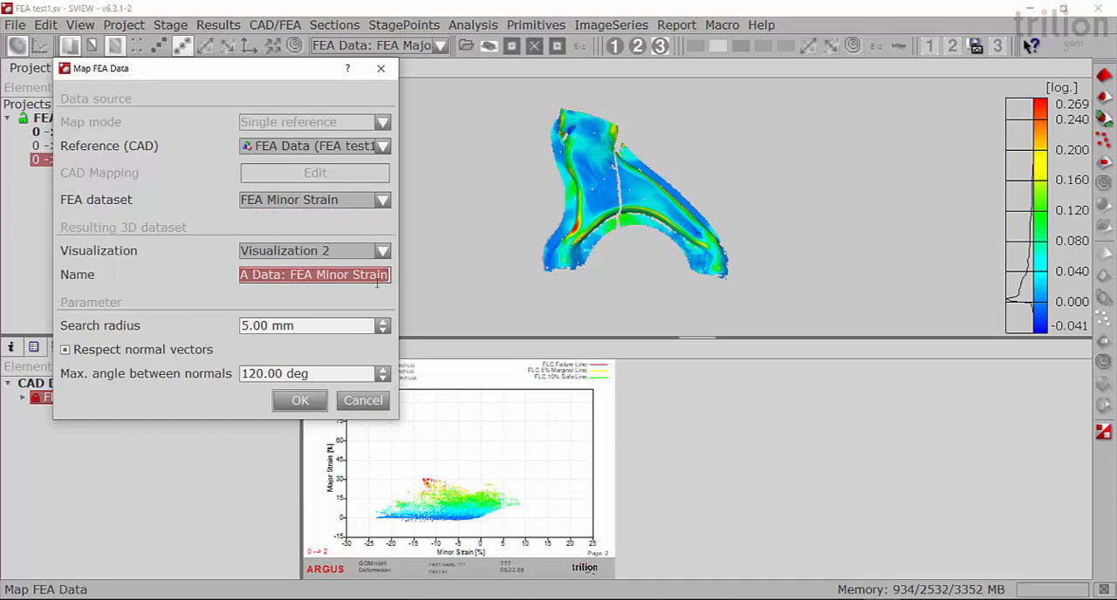
left_click(301, 400)
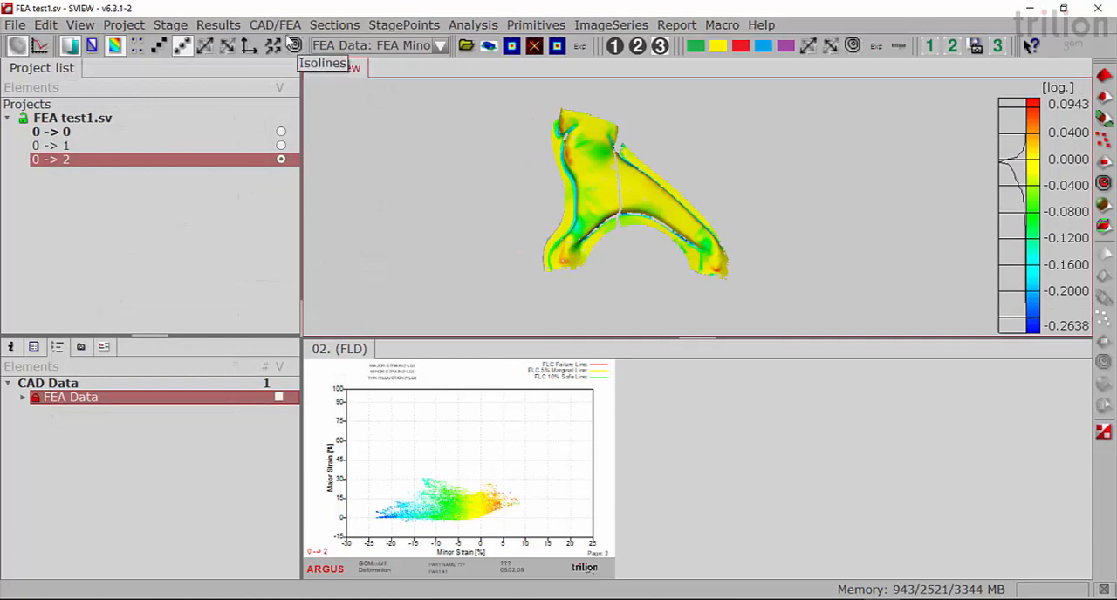
- Map the FEA Mises data set onto the measurement as FEA Data: FEA Mises, using Visualization 3, and check the available results
left_click(276, 24)
left_click(306, 84)
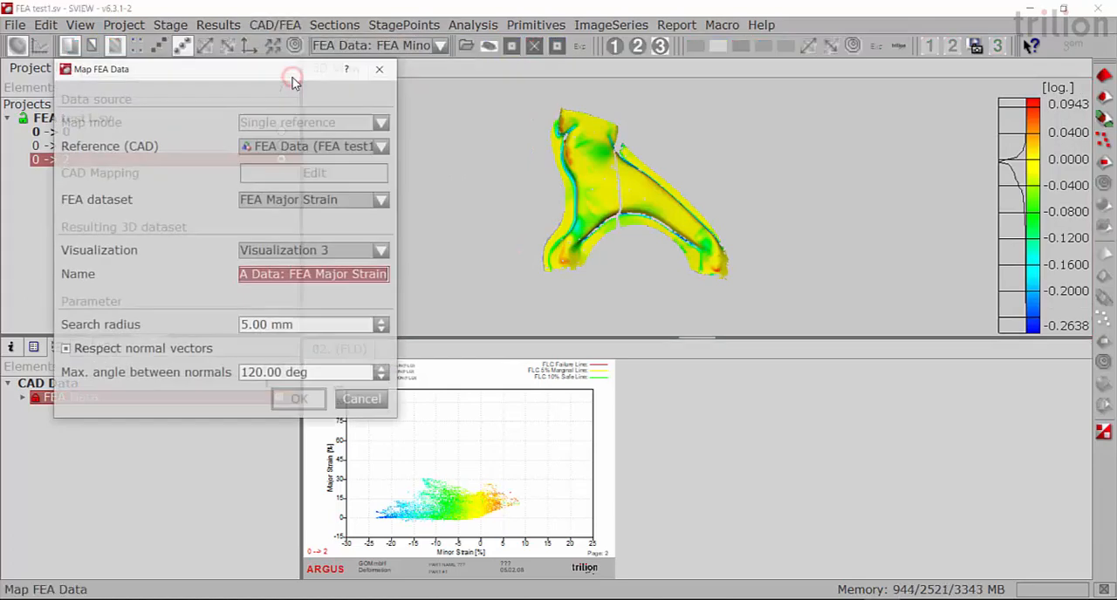
left_click(384, 200)
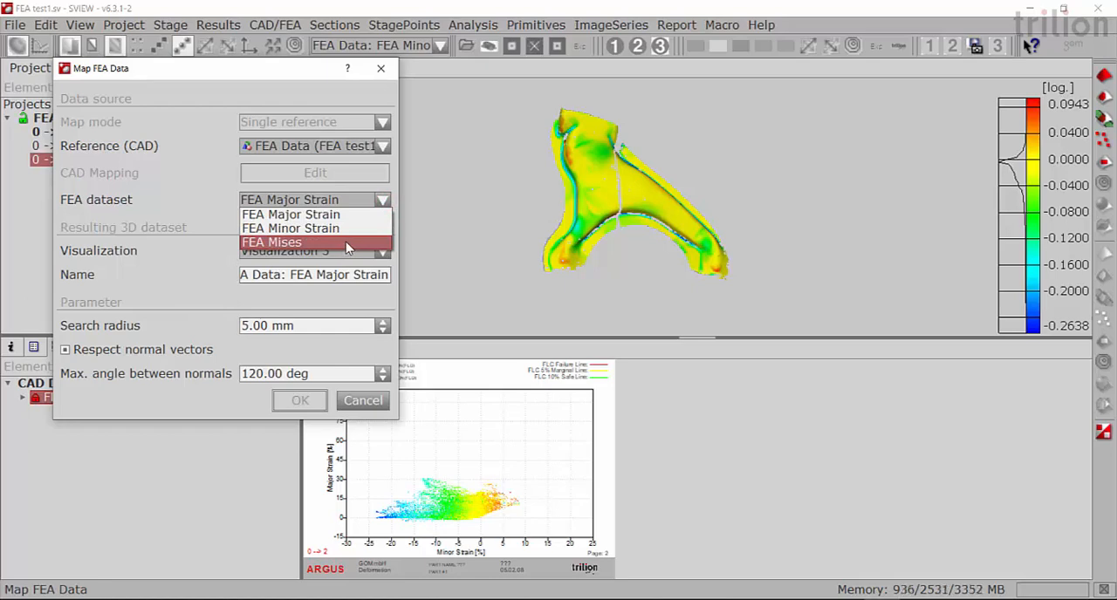
left_click(328, 242)
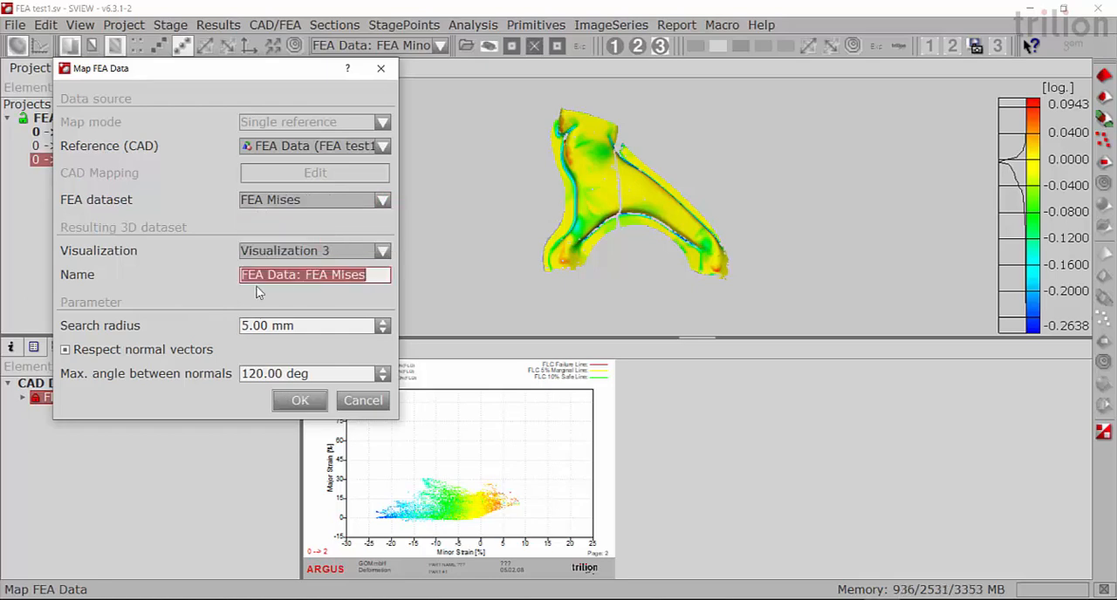
left_click(294, 403)
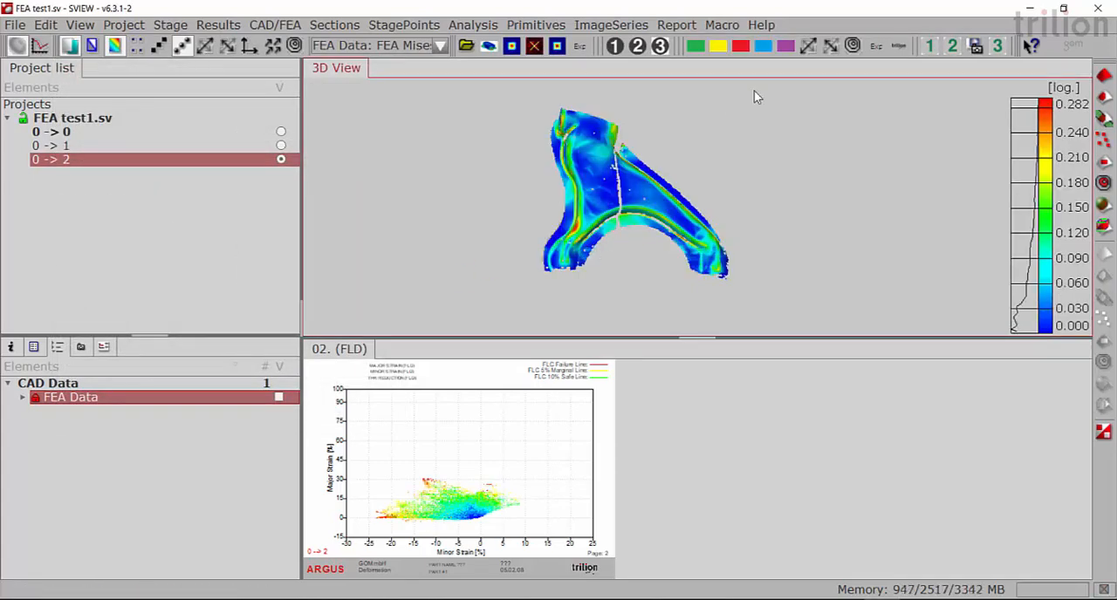
left_click(438, 50)
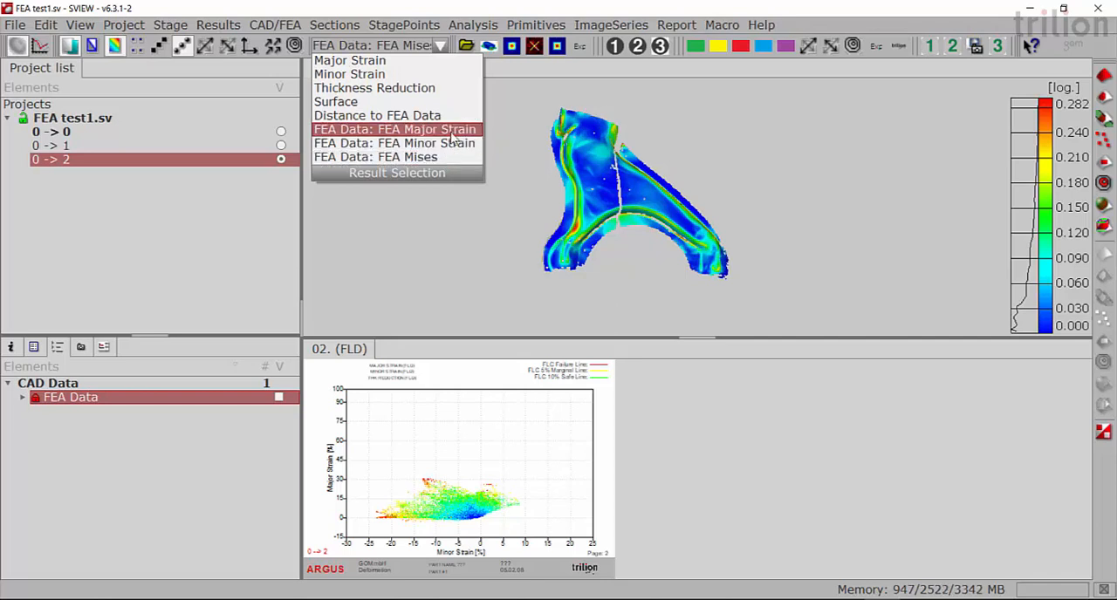
left_click(448, 217)
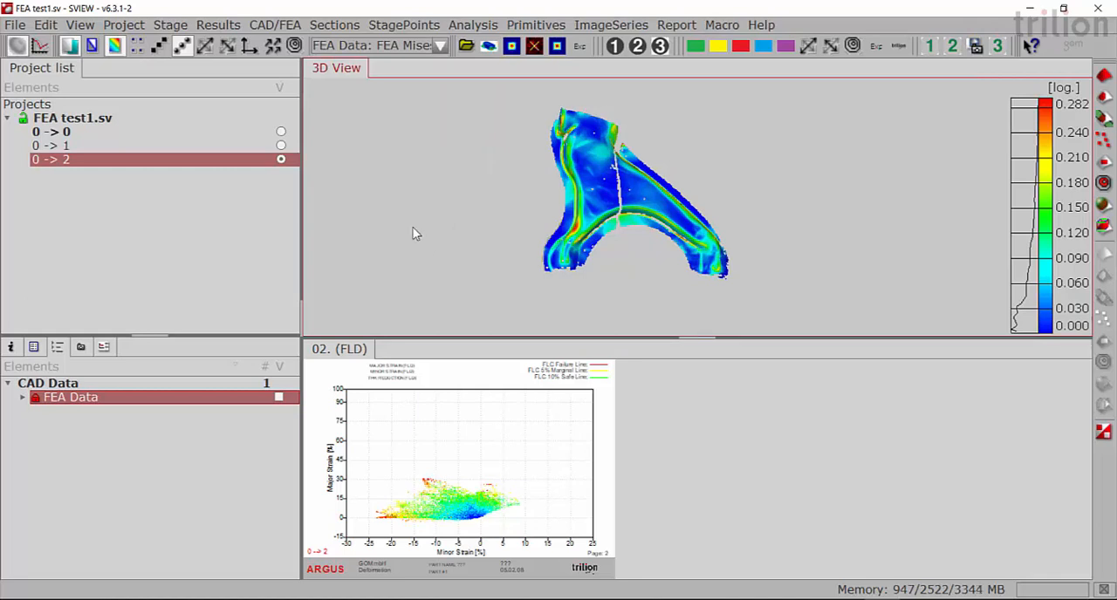
left_click(276, 25)
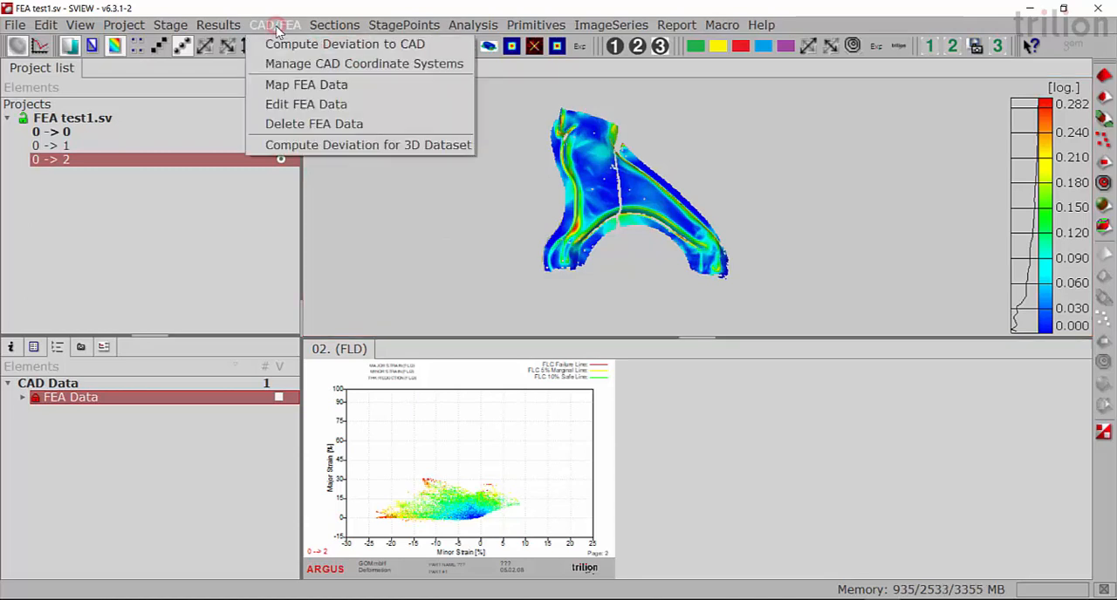
left_click(359, 146)
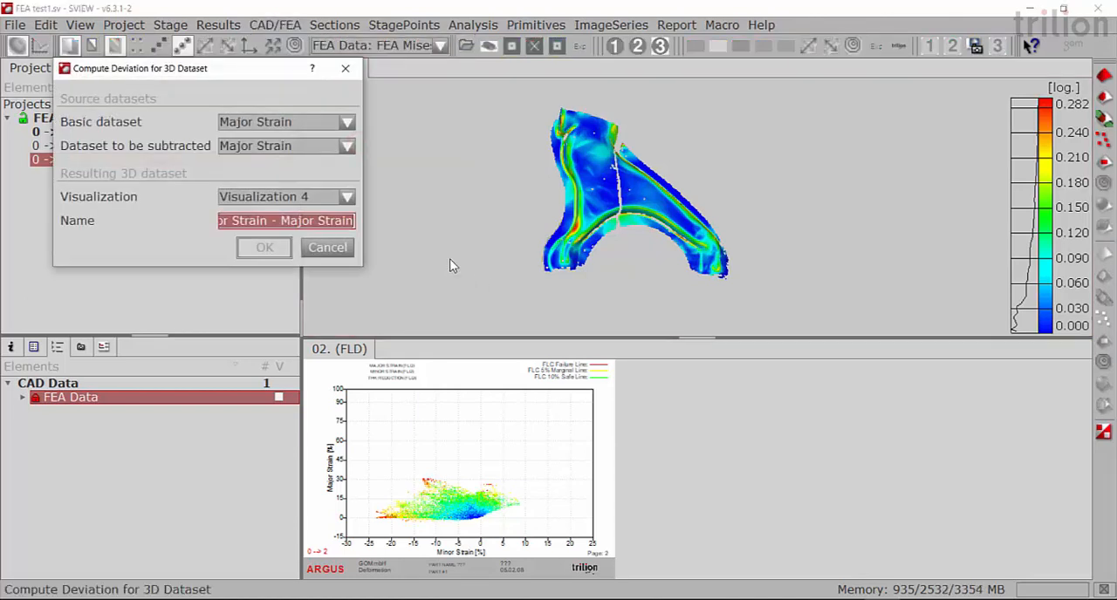
left_click_drag(363, 175, 442, 182)
left_click_drag(285, 78, 285, 90)
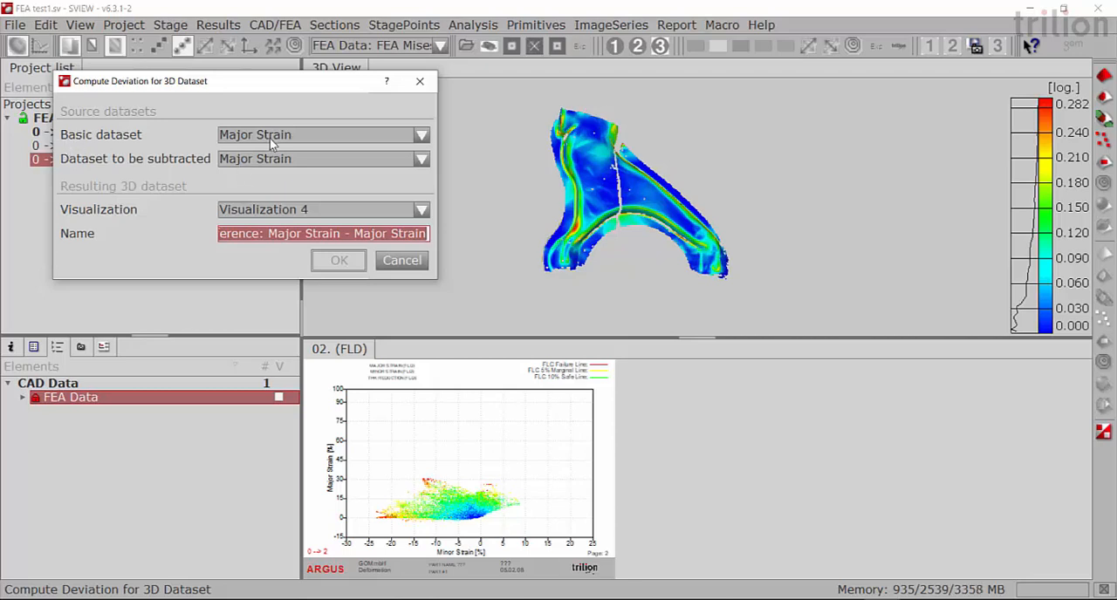
left_click(423, 158)
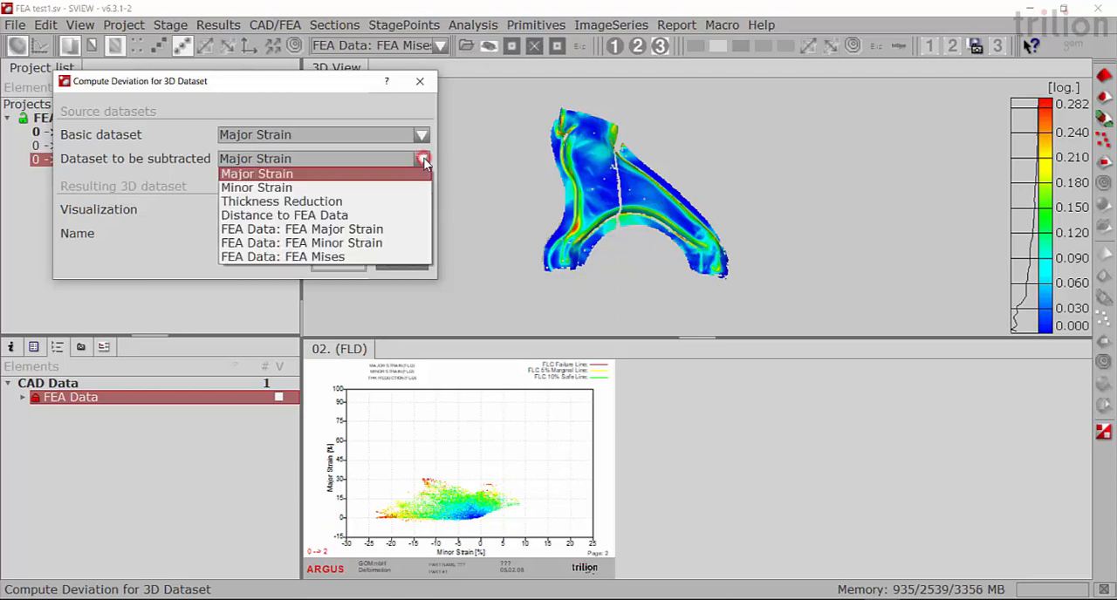
left_click(349, 230)
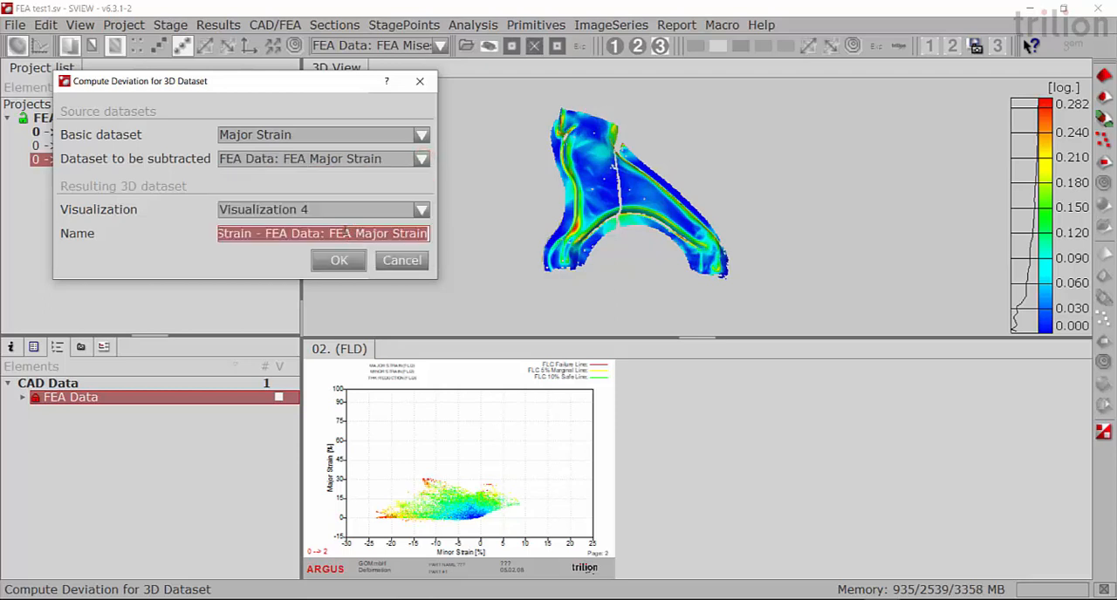
left_click_drag(436, 183, 522, 183)
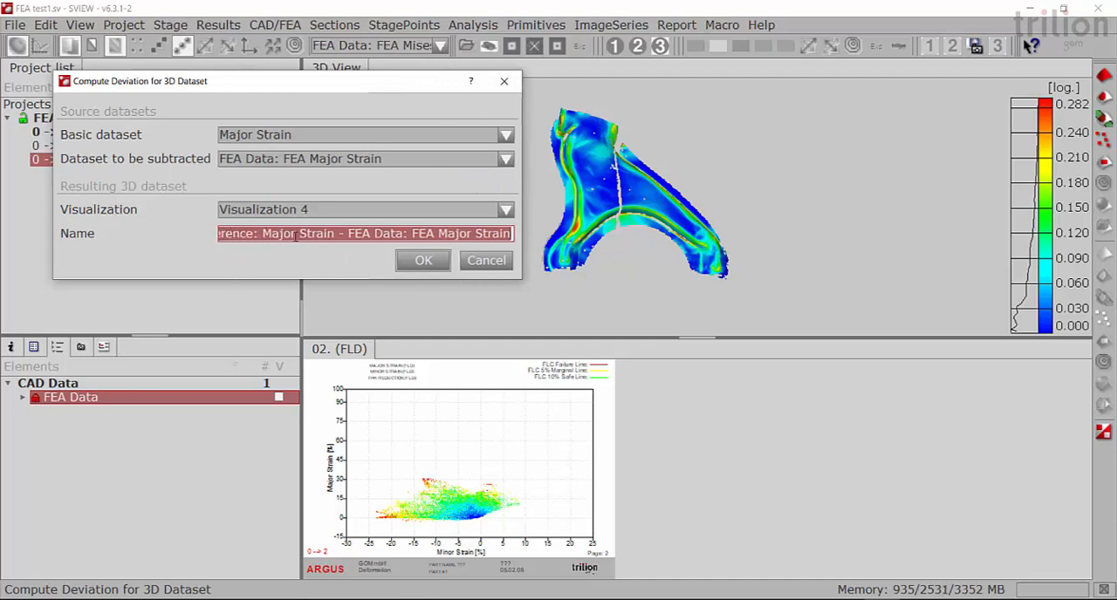
left_click(423, 262)
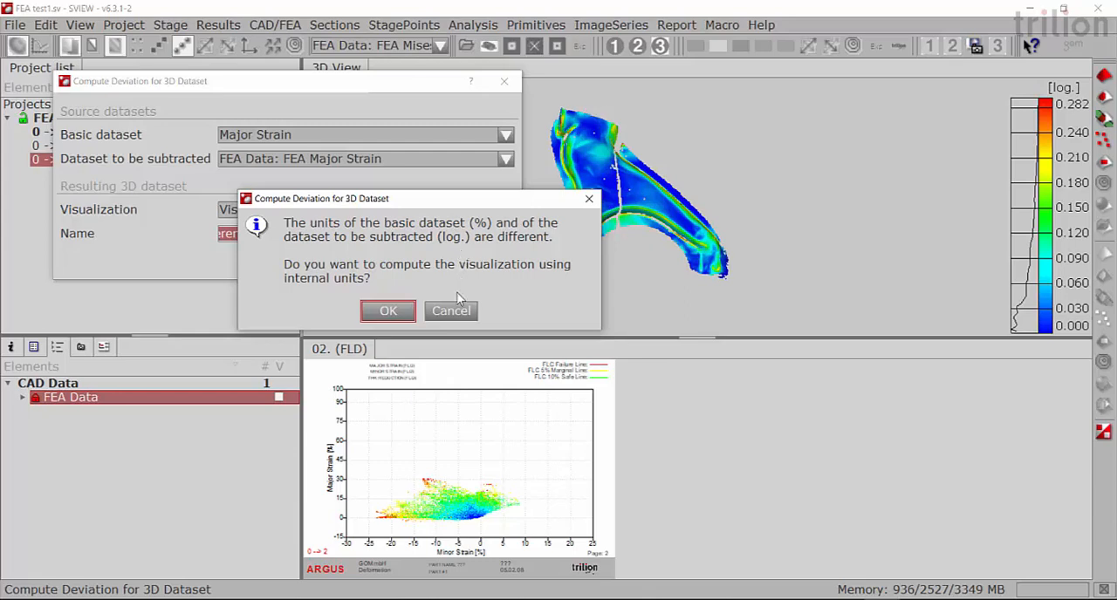
left_click(450, 311)
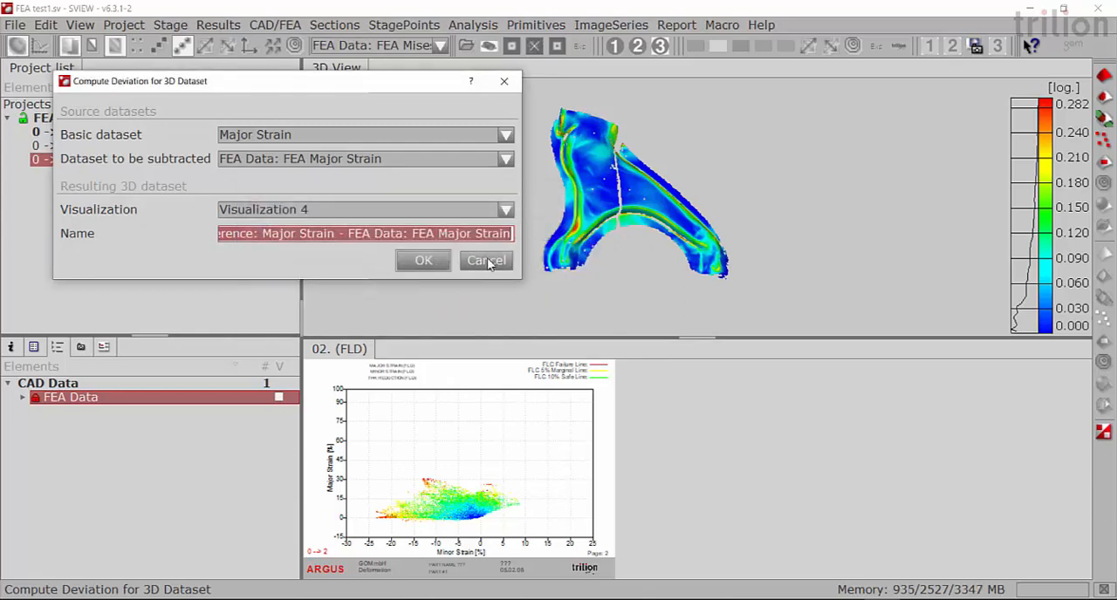
left_click(483, 260)
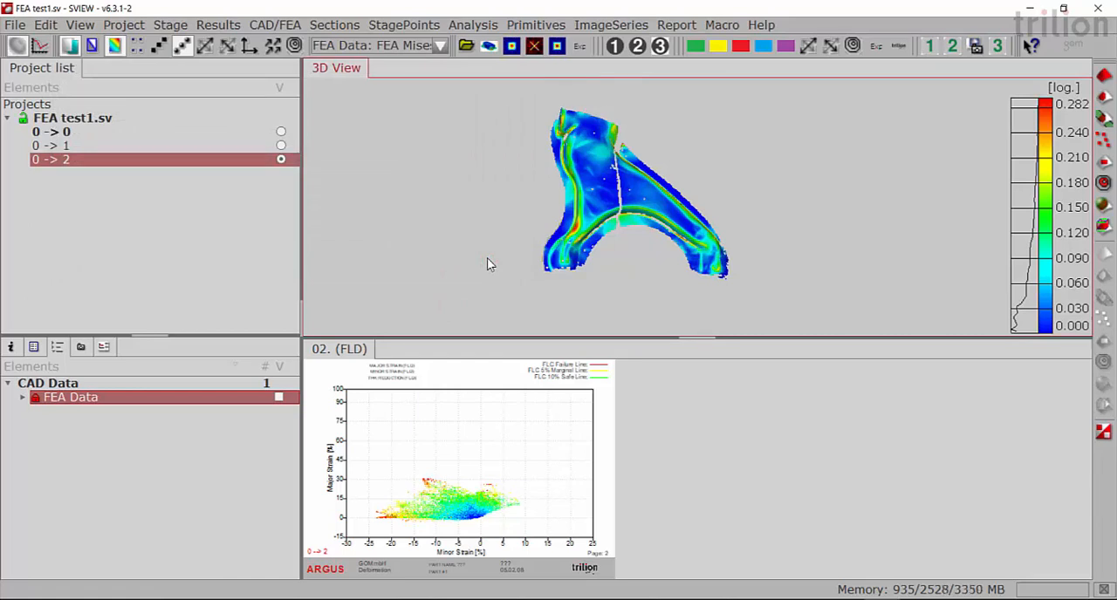
- Display the measured Major Strain on the suspension arm and change its strain definition to Logarithm
left_click(439, 46)
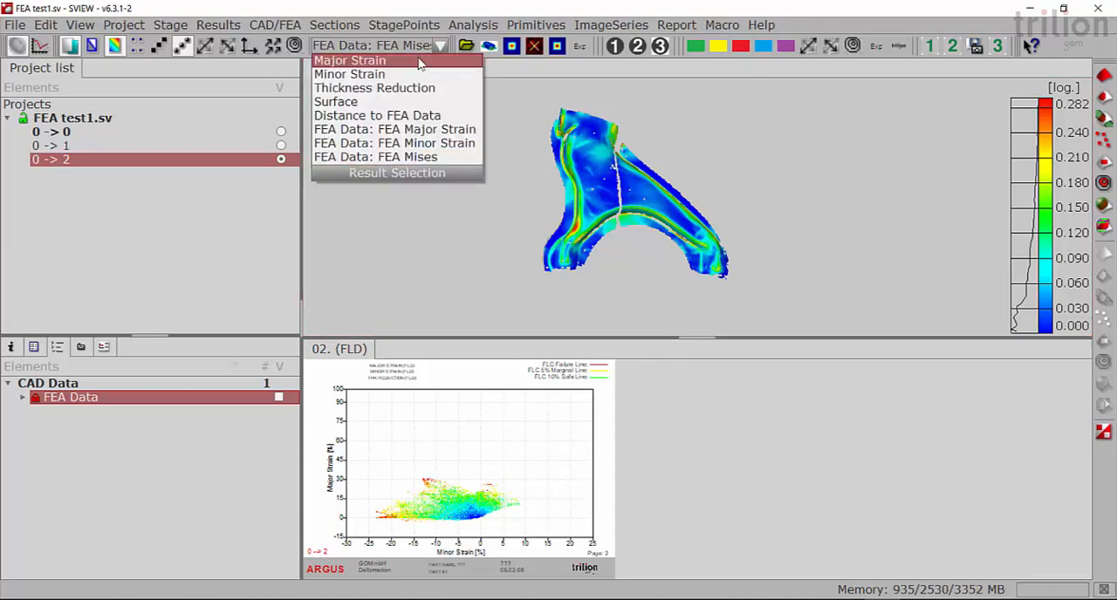
left_click(418, 60)
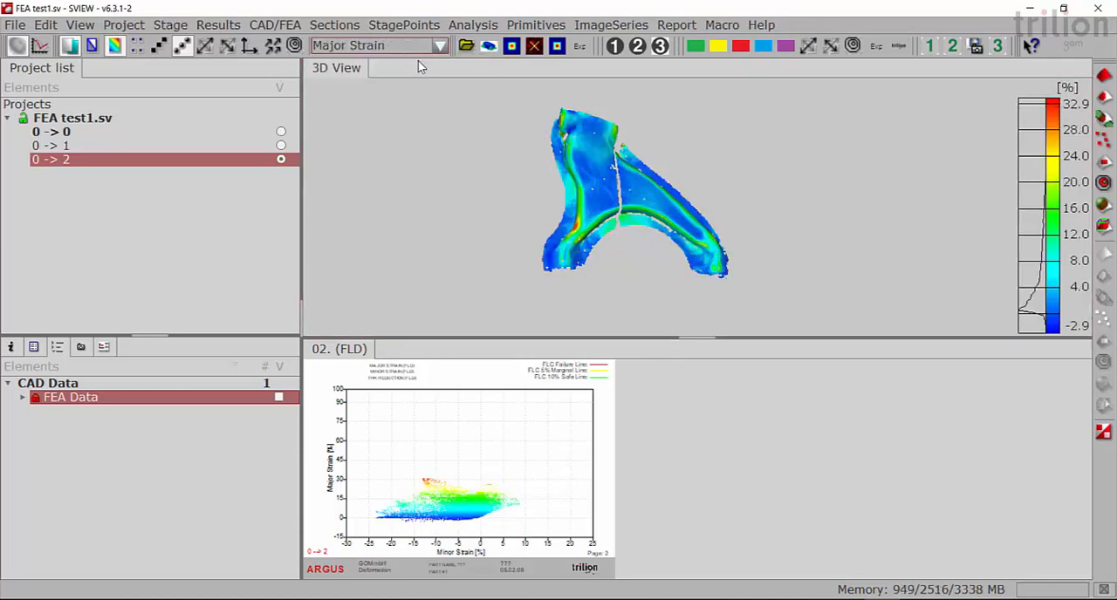
right_click(682, 133)
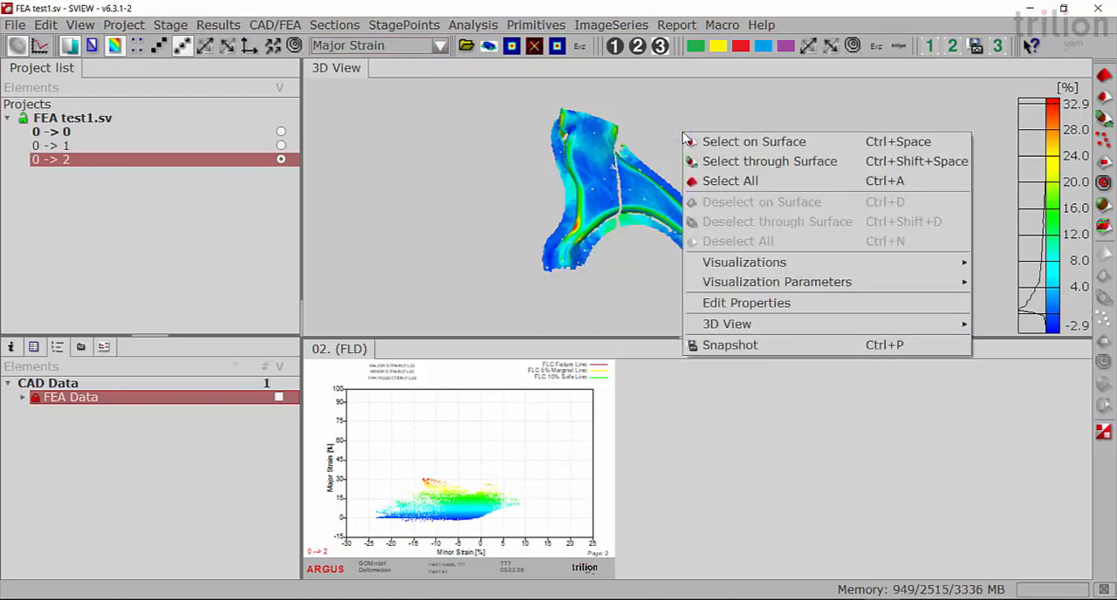
mouse_move(820, 291)
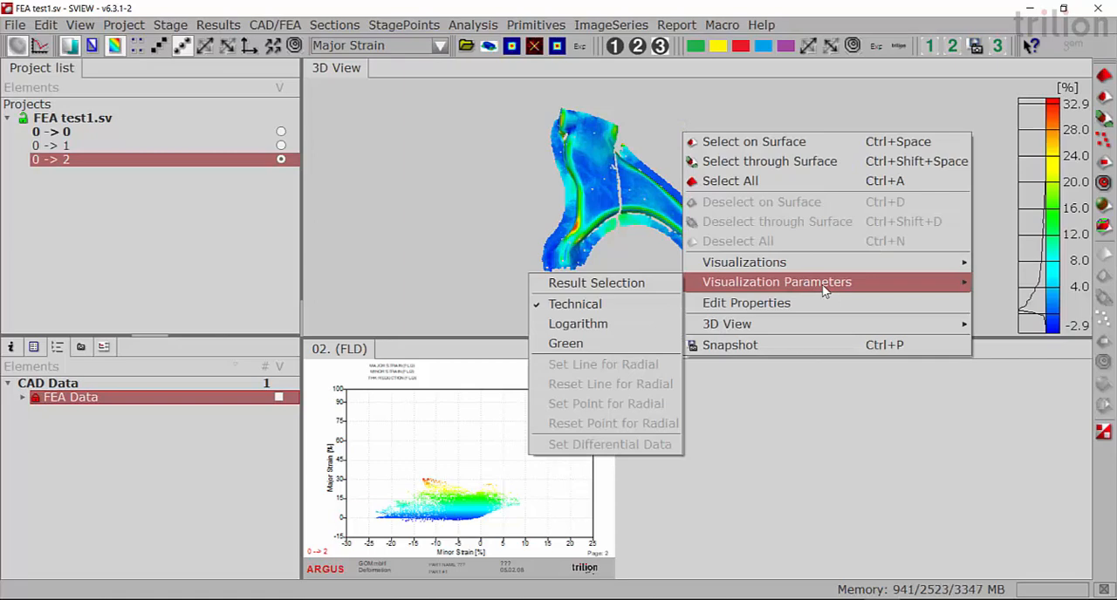
left_click(624, 329)
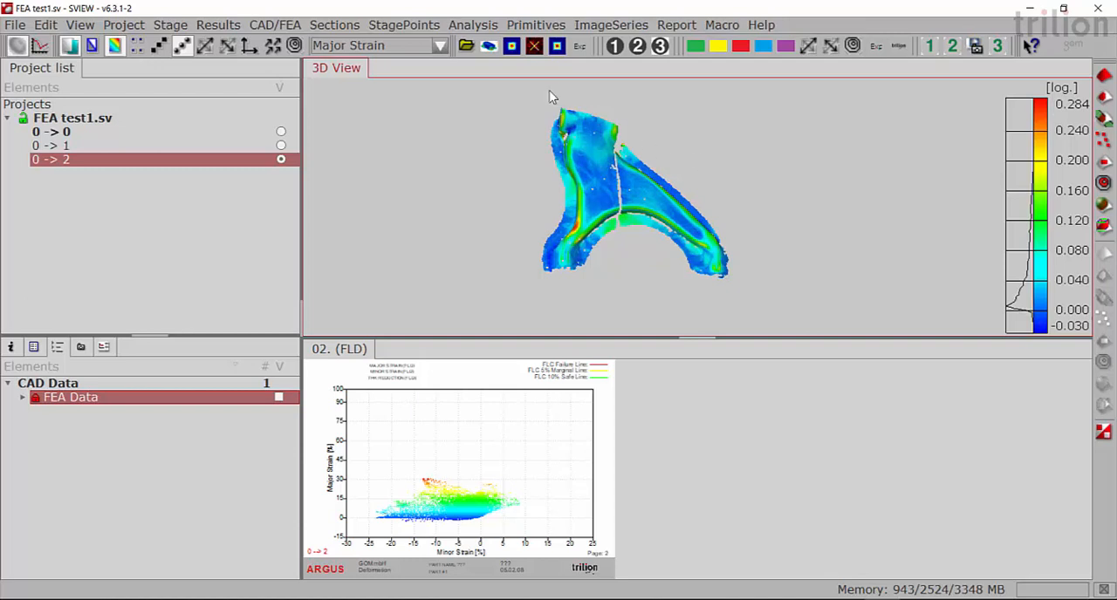
- Display the measured Minor Strain on the suspension arm and change its strain definition to Logarithm
left_click(439, 45)
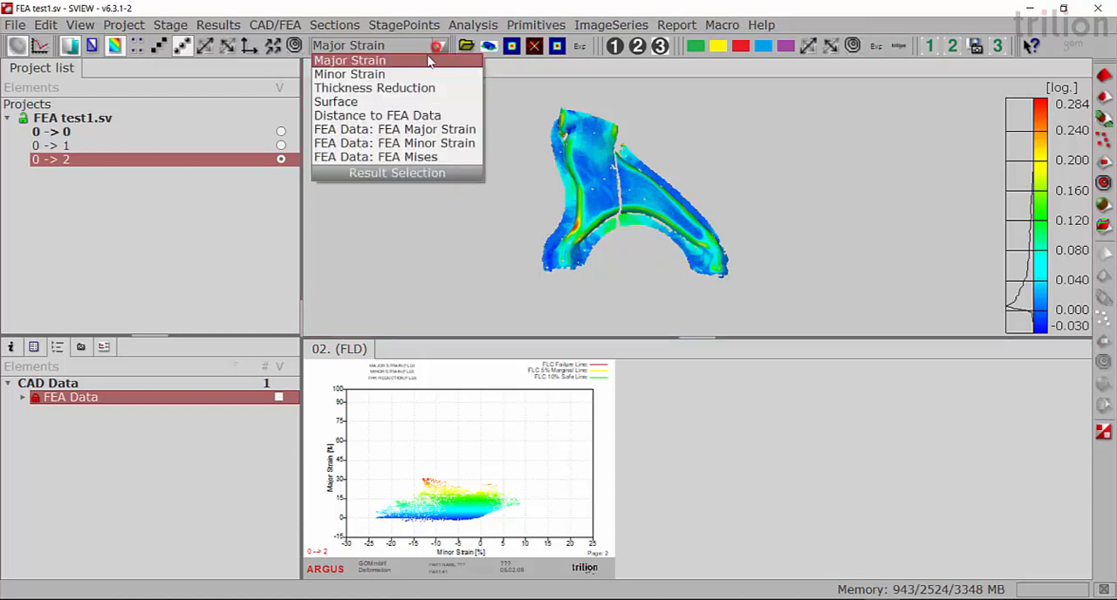
left_click(386, 74)
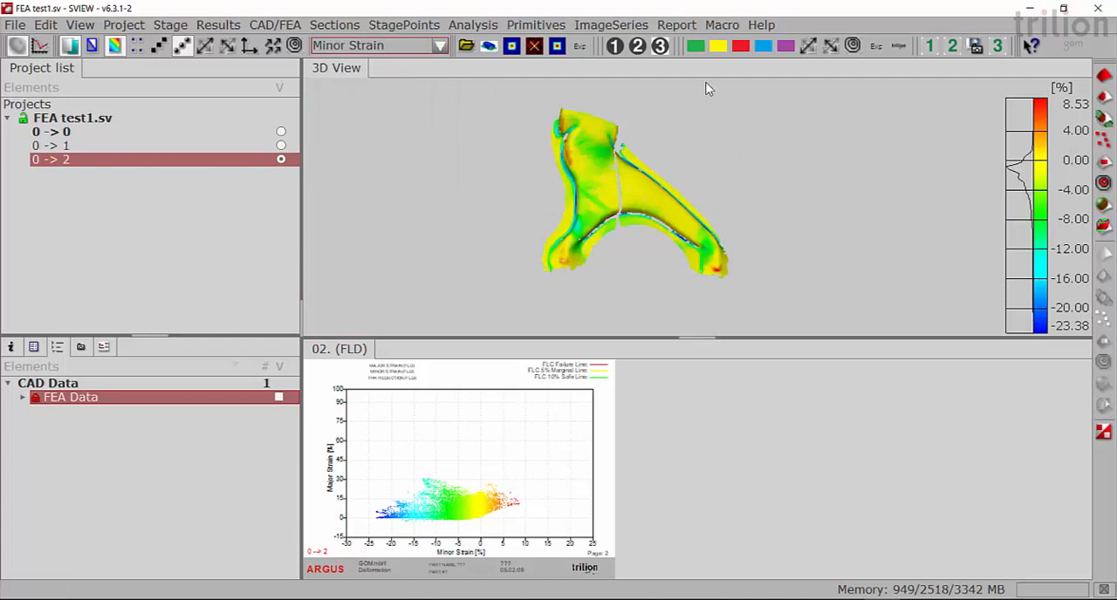
right_click(686, 113)
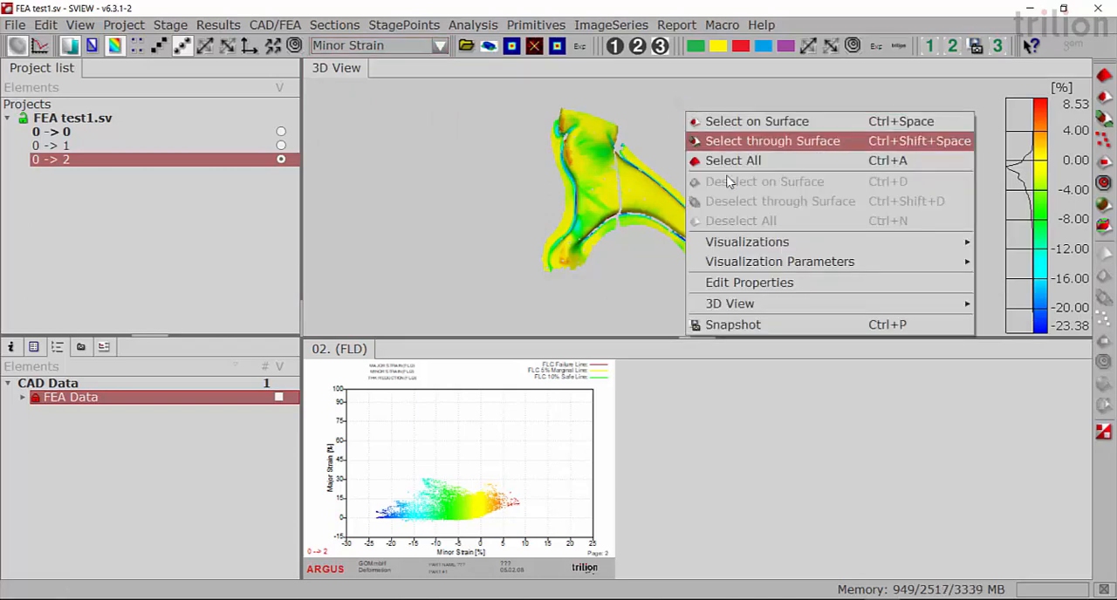
mouse_move(737, 264)
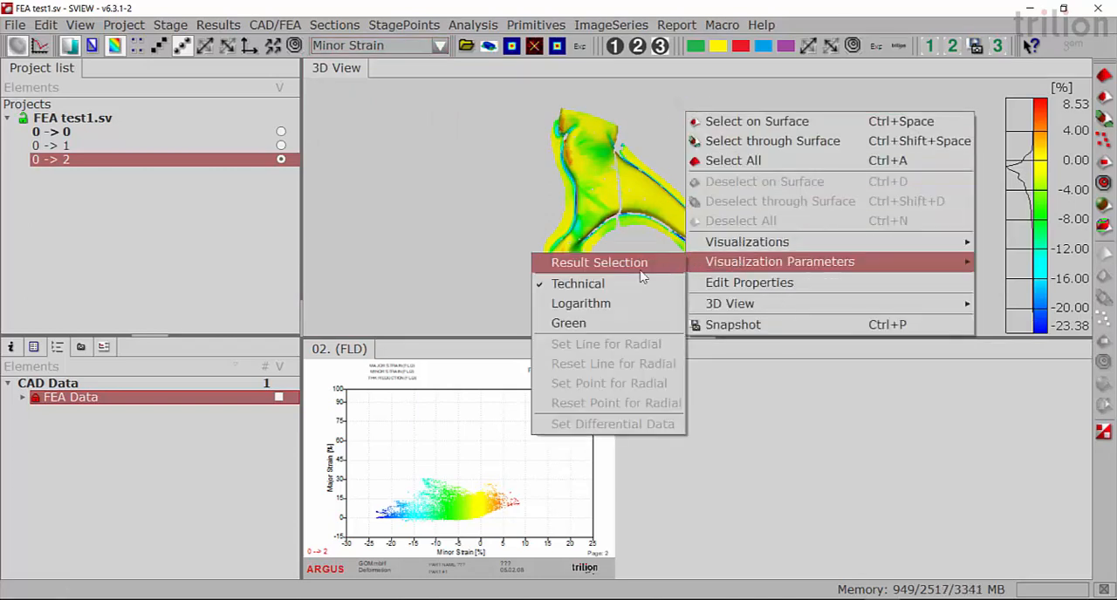
left_click(617, 305)
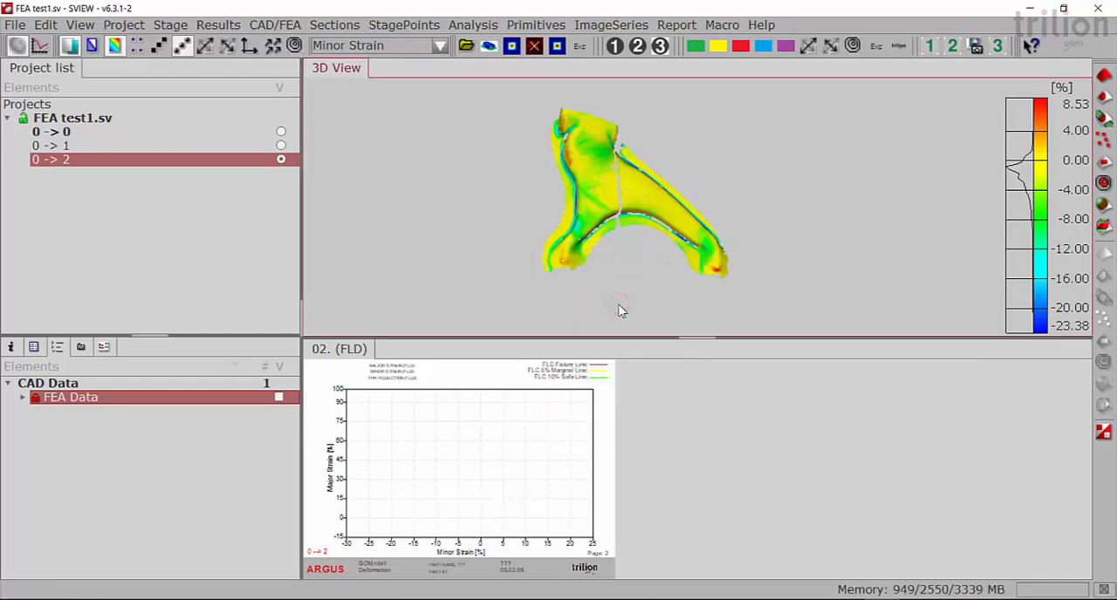
- Add Mises Strain to the project's selectable results in the Result Selection
left_click(441, 48)
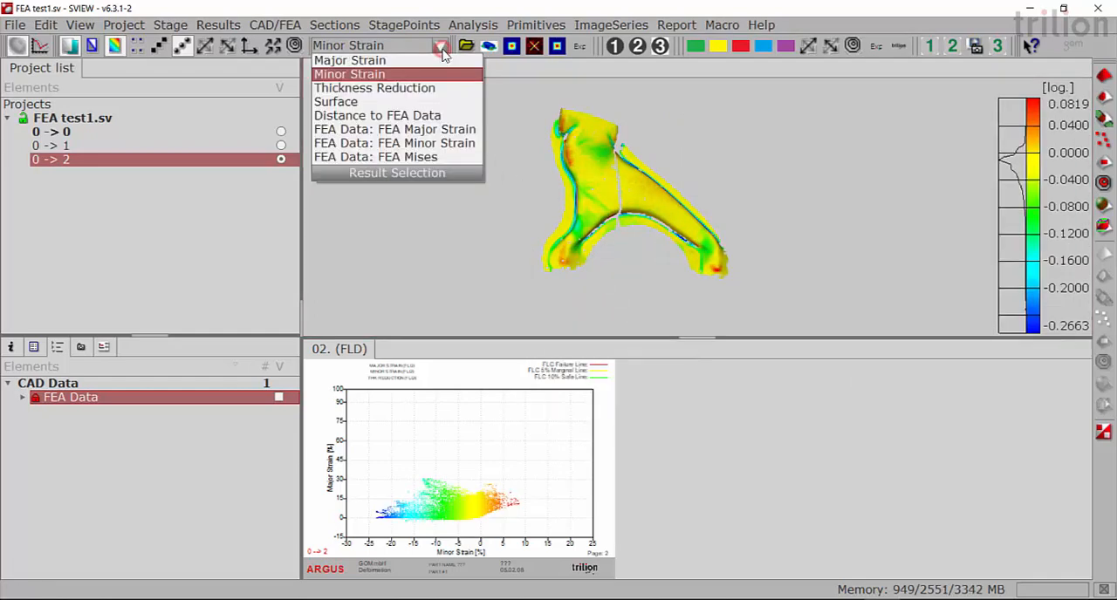
left_click(425, 176)
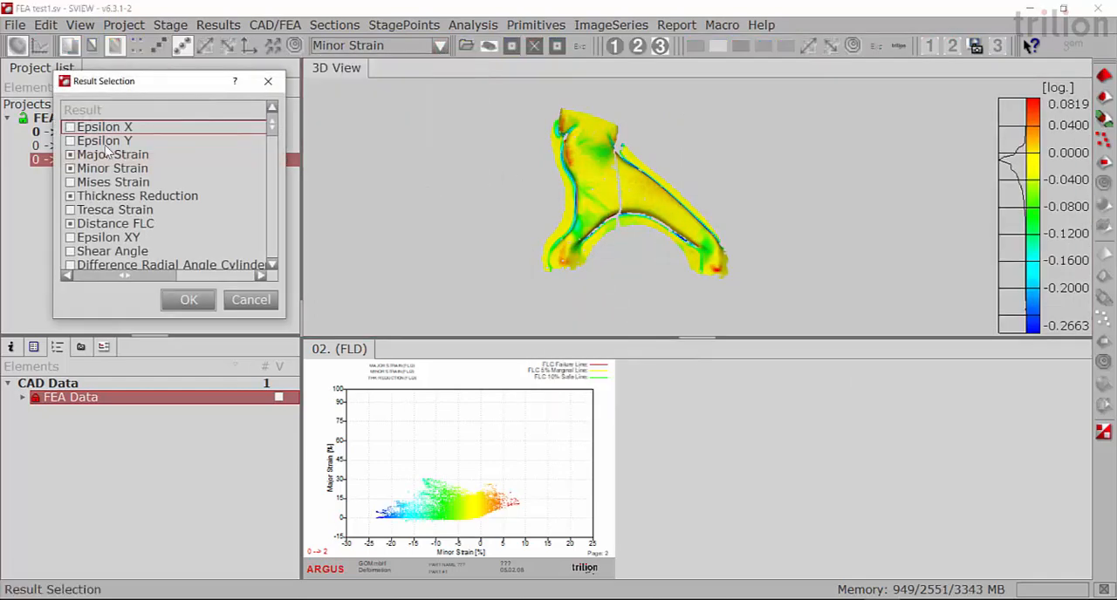
left_click(103, 182)
left_click(71, 182)
left_click(170, 299)
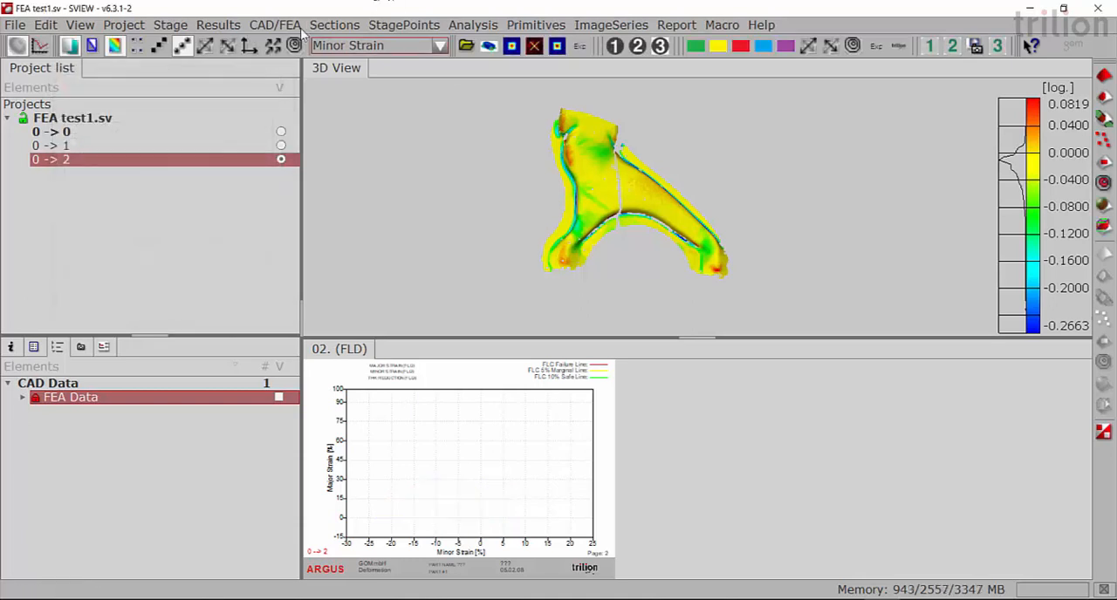
- Display the measured Mises Strain on the suspension arm and change its strain definition to Logarithm
left_click(390, 48)
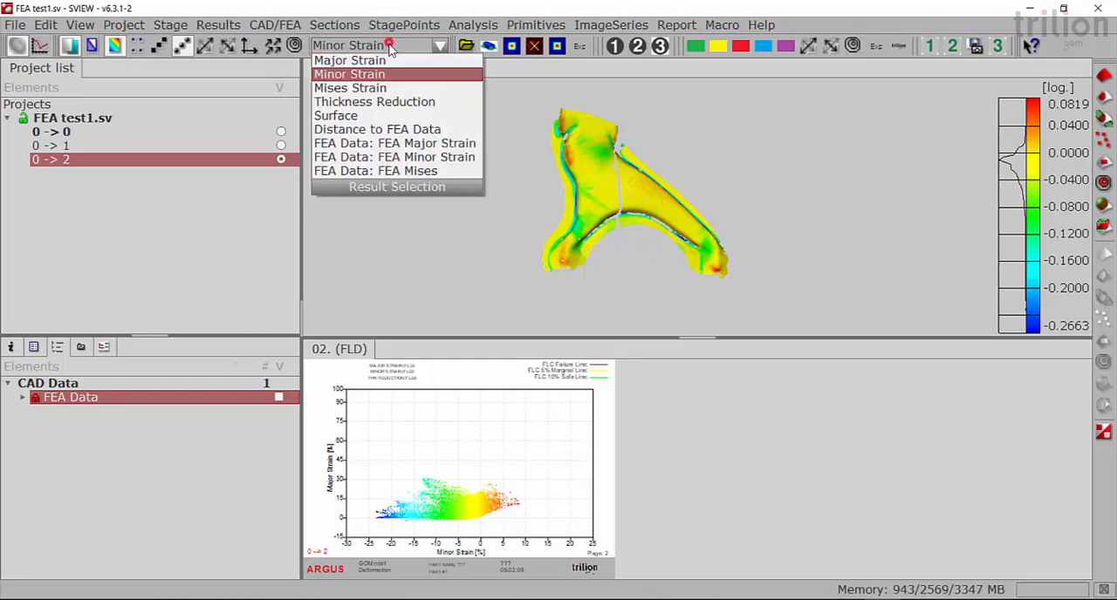
left_click(386, 87)
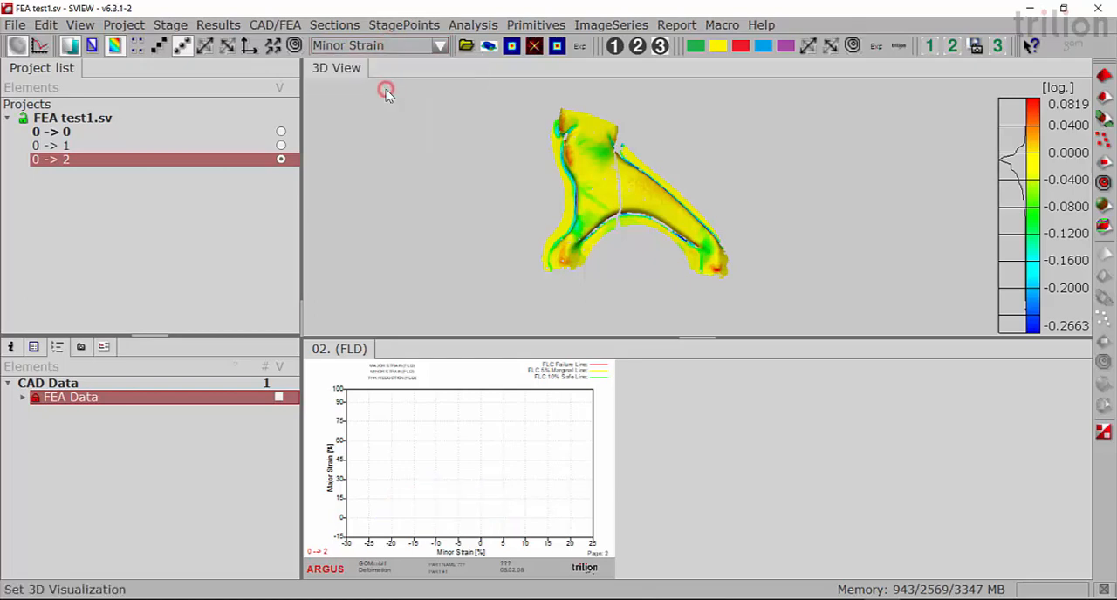
right_click(730, 145)
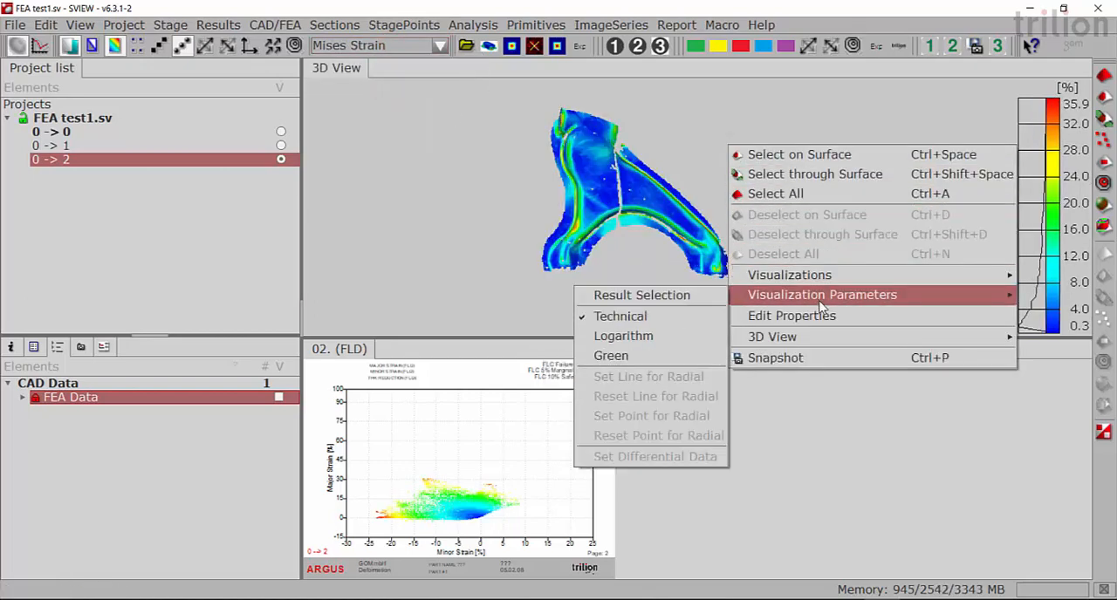
mouse_move(755, 301)
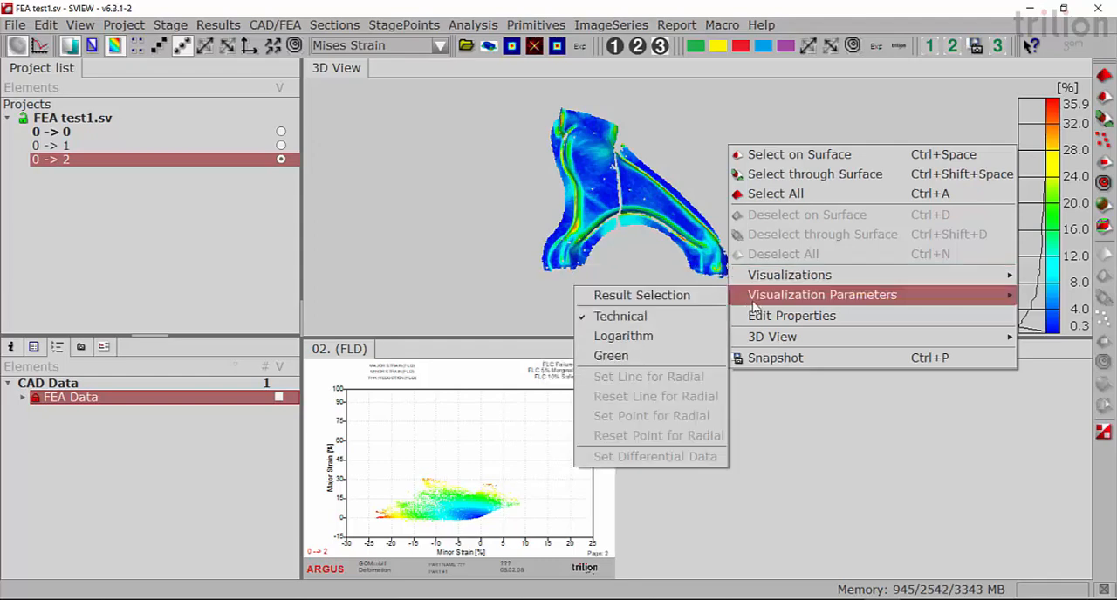
left_click(669, 334)
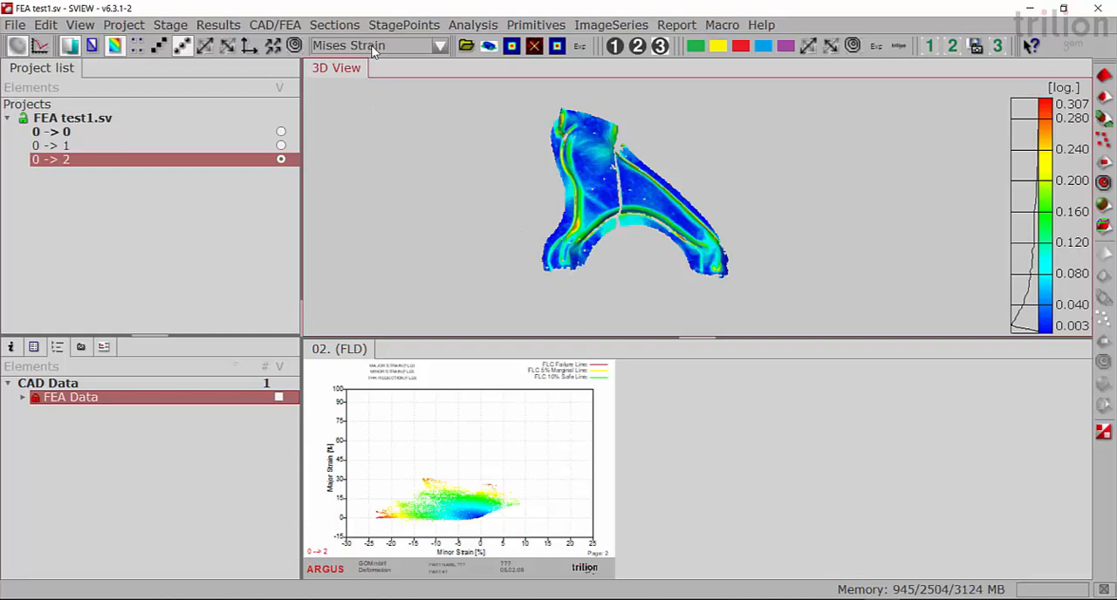
- Compute the 3D dataset deviation of Major Strain minus FEA Data: FEA Major Strain, using Visualization 4
left_click(278, 25)
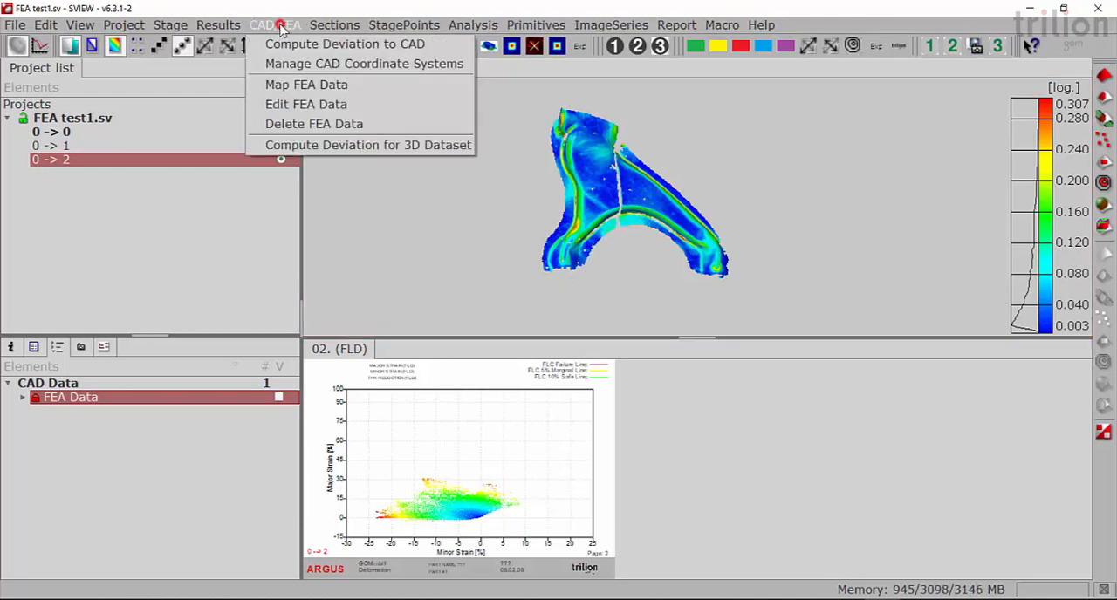
left_click(334, 150)
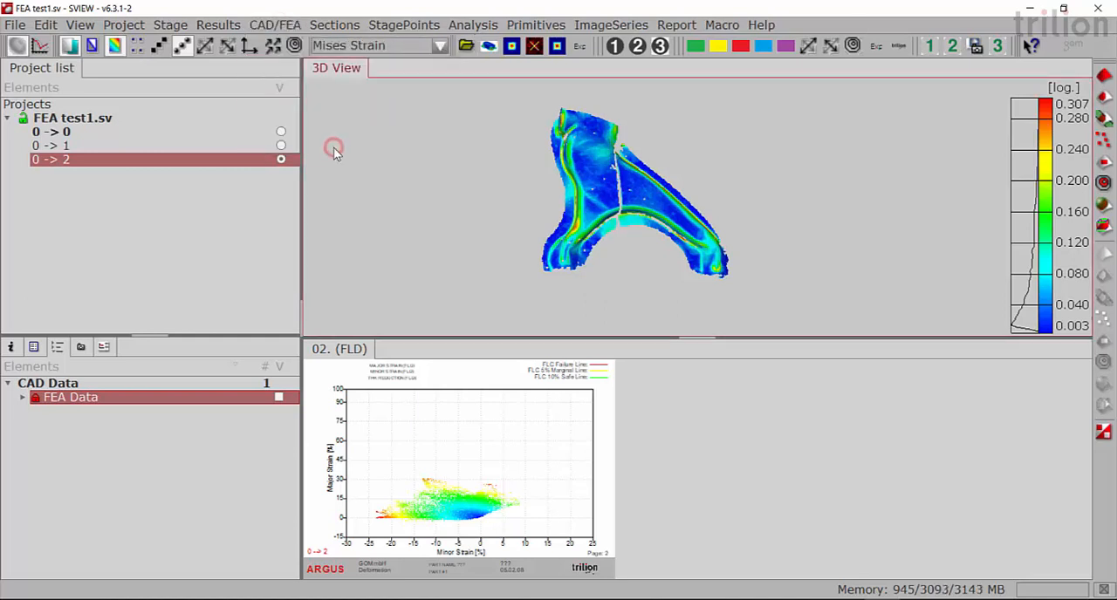
left_click_drag(370, 127, 472, 127)
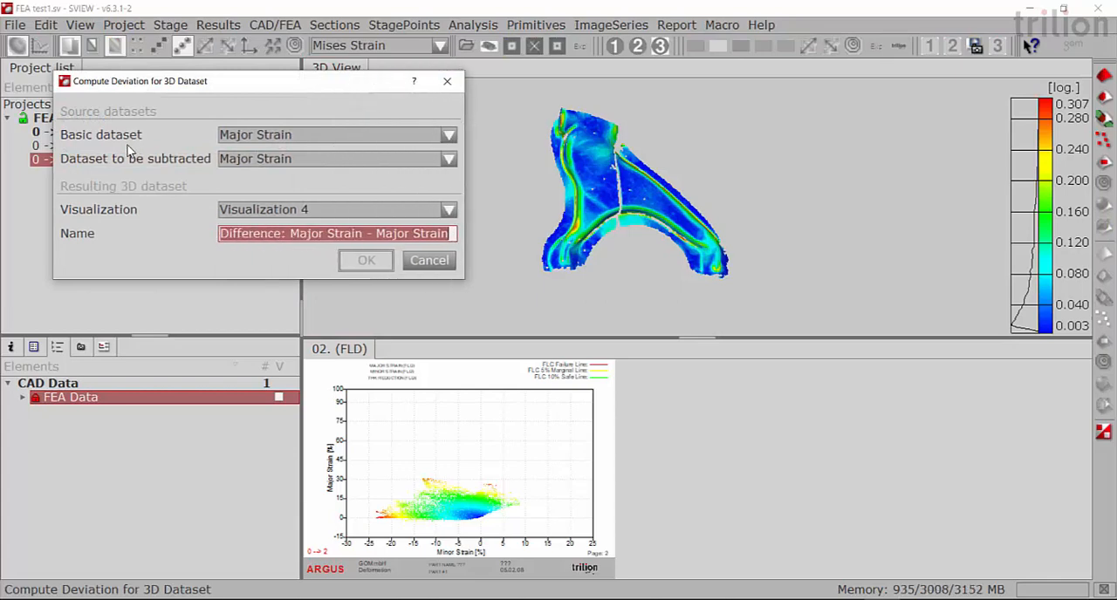
left_click(448, 159)
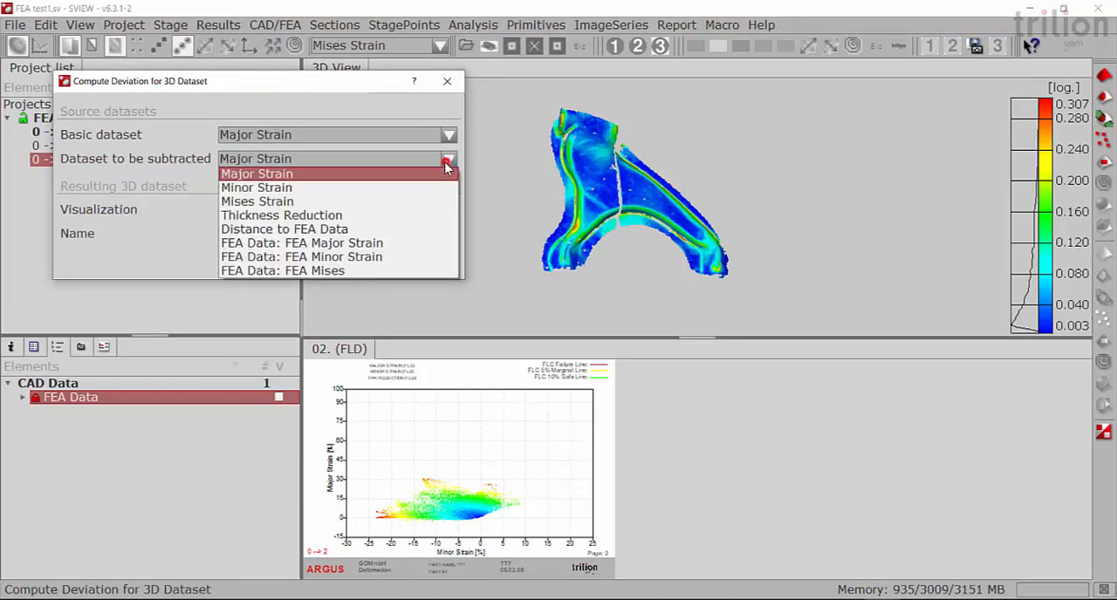
left_click(385, 244)
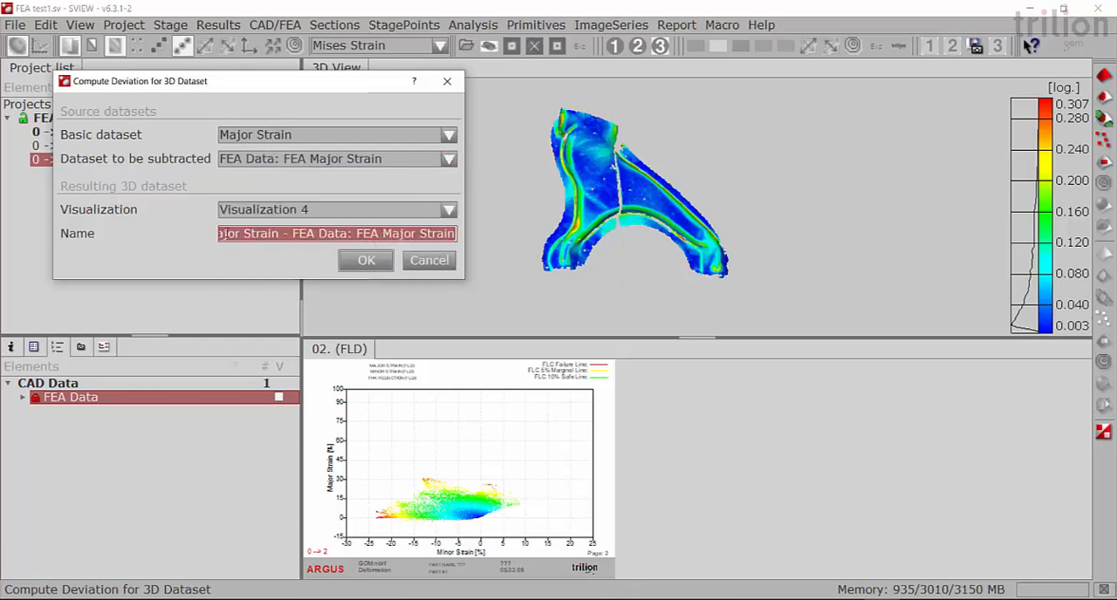
left_click(367, 260)
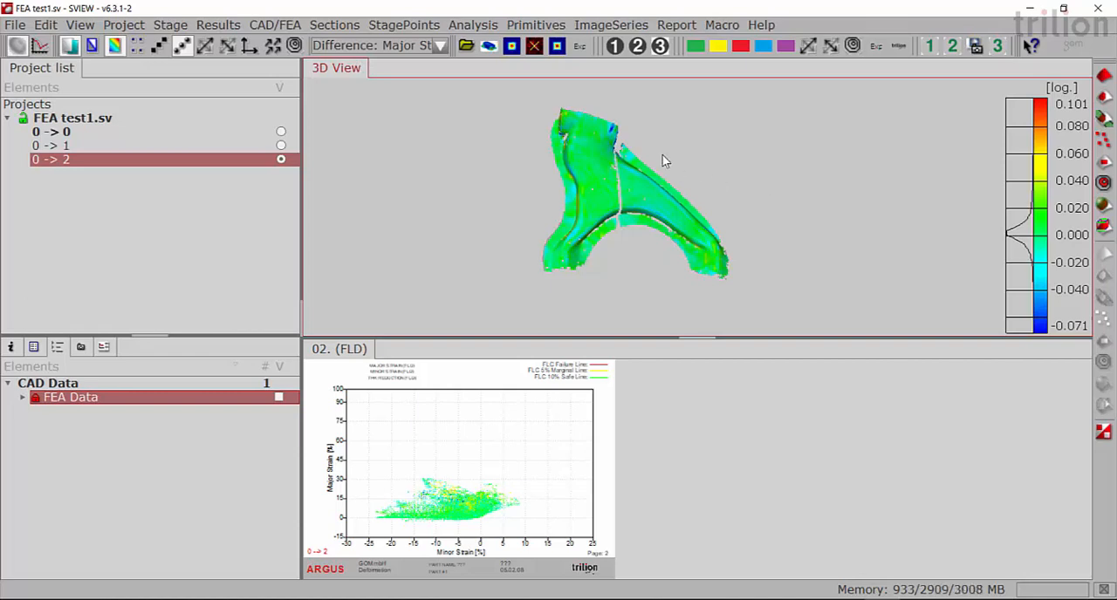
- Compute the 3D dataset deviation of Minor Strain minus FEA Data: FEA Minor Strain, using Visualization 5
left_click(293, 26)
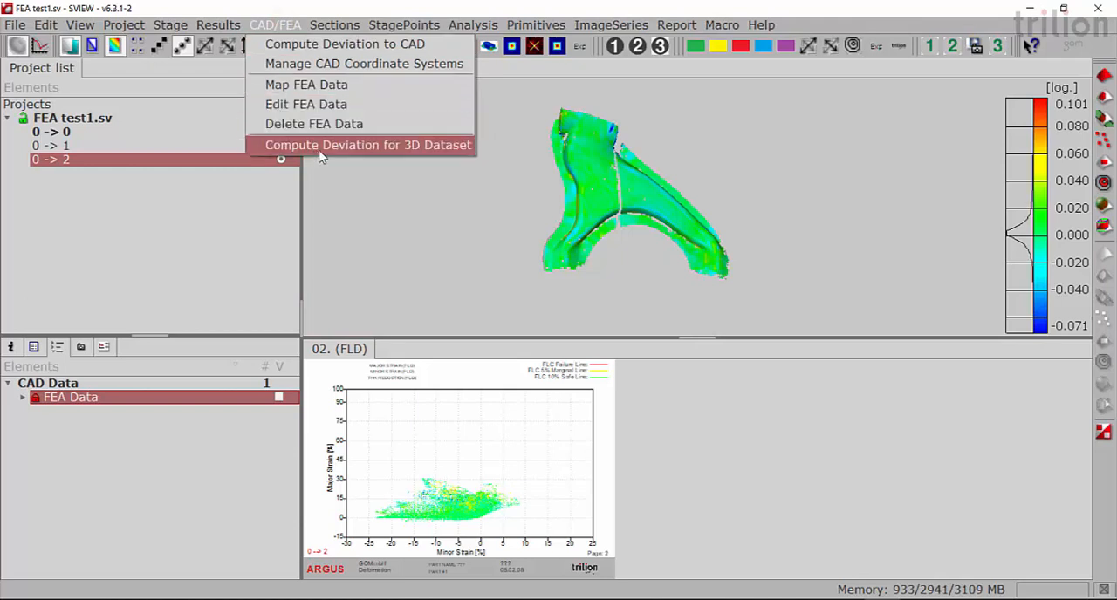
left_click(358, 146)
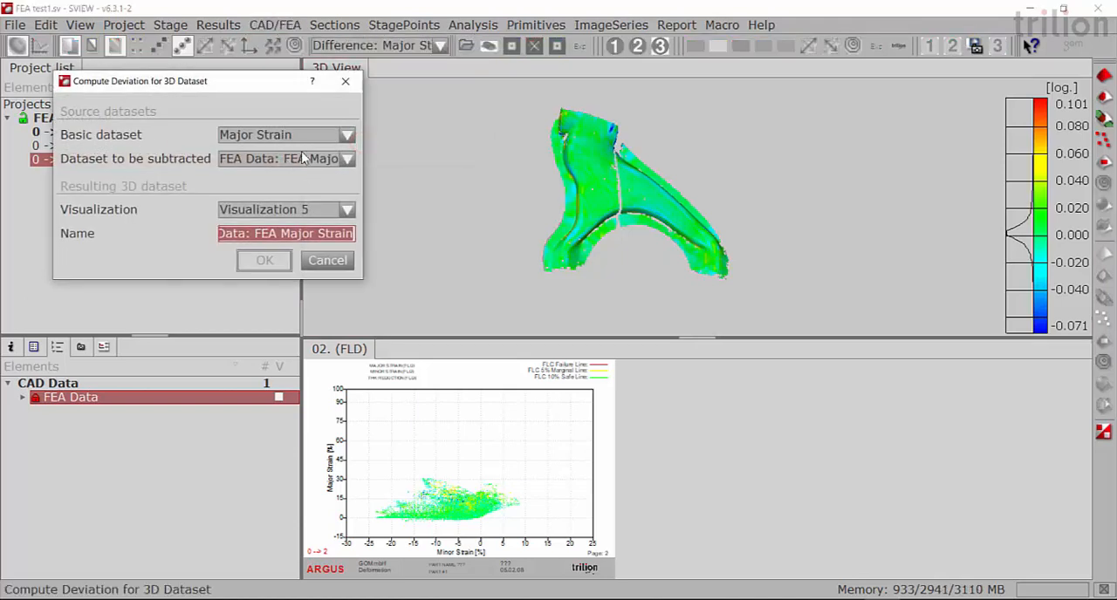
left_click(310, 137)
left_click(261, 164)
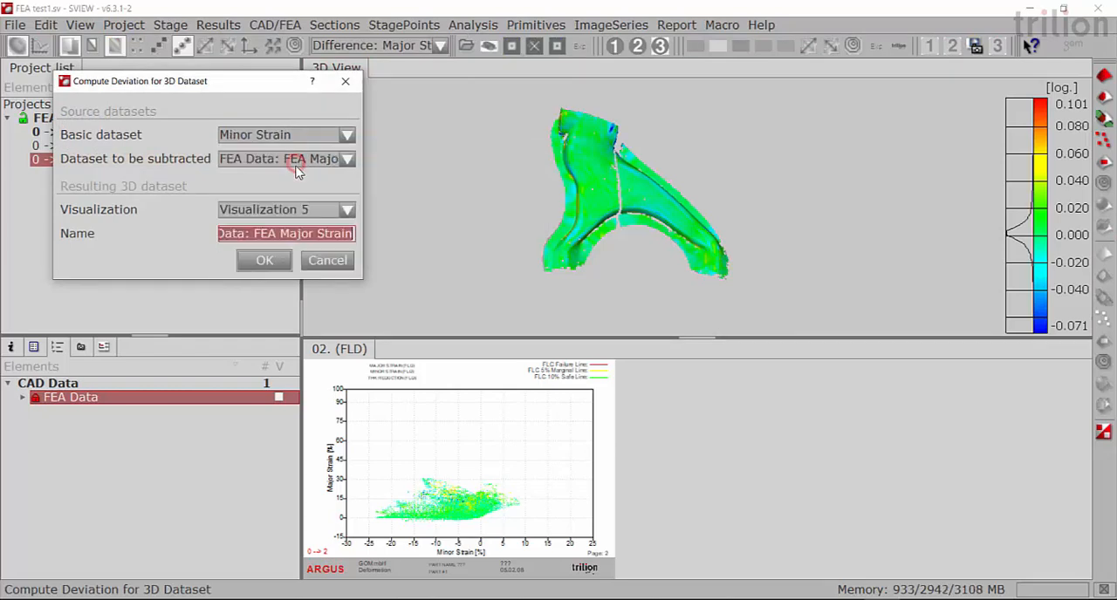
left_click(346, 160)
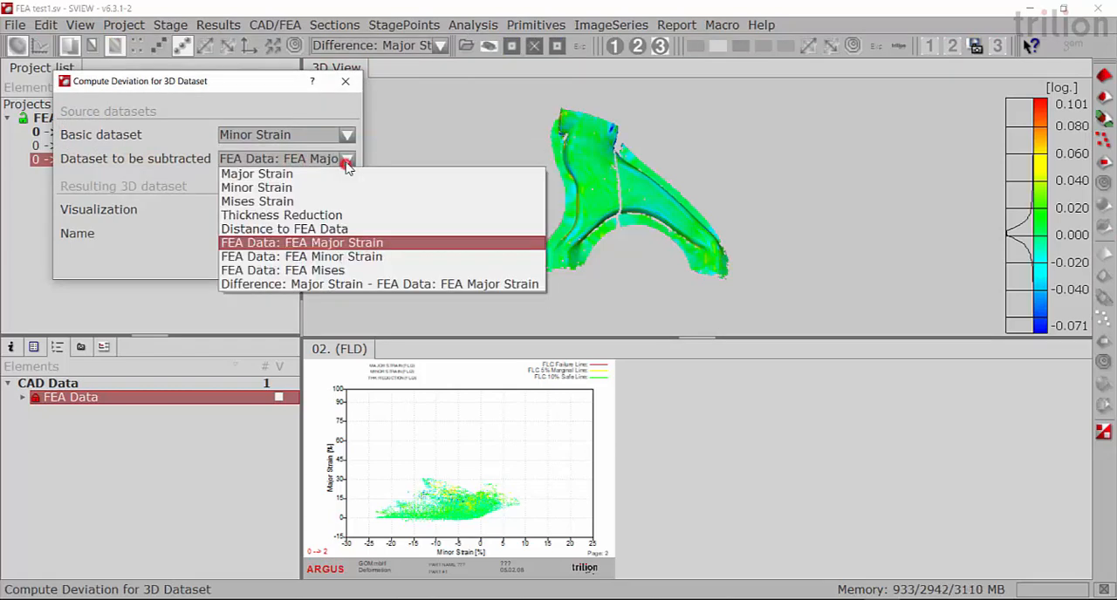
left_click(348, 257)
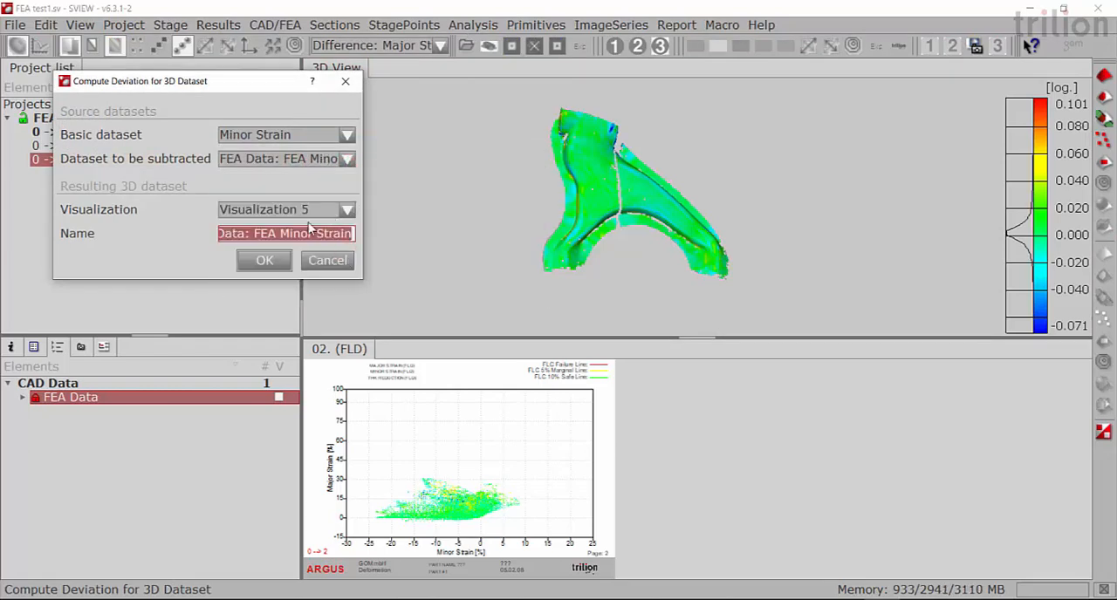
left_click(266, 260)
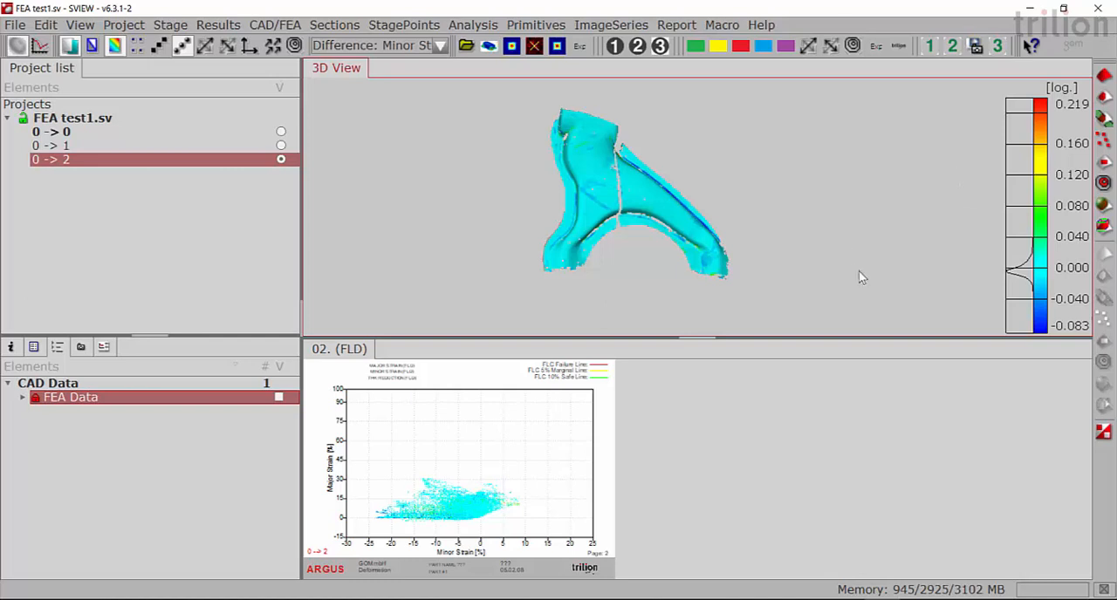
- Compute the 3D dataset deviation of Mises Strain minus FEA Data: FEA Mises, using Visualization 6
left_click(271, 26)
left_click(295, 144)
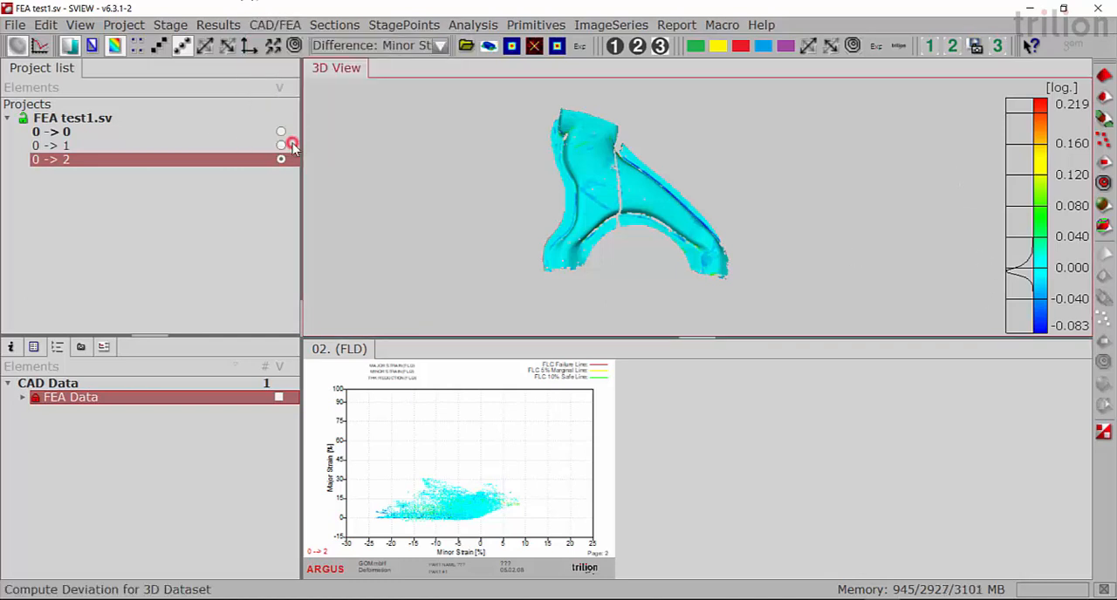
left_click(346, 133)
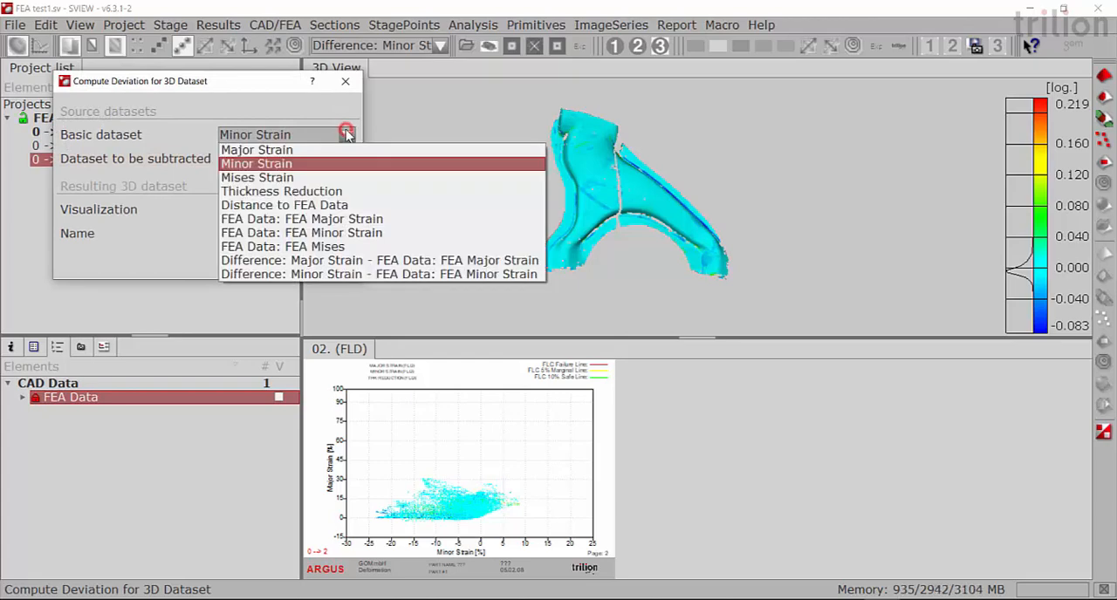
left_click(299, 178)
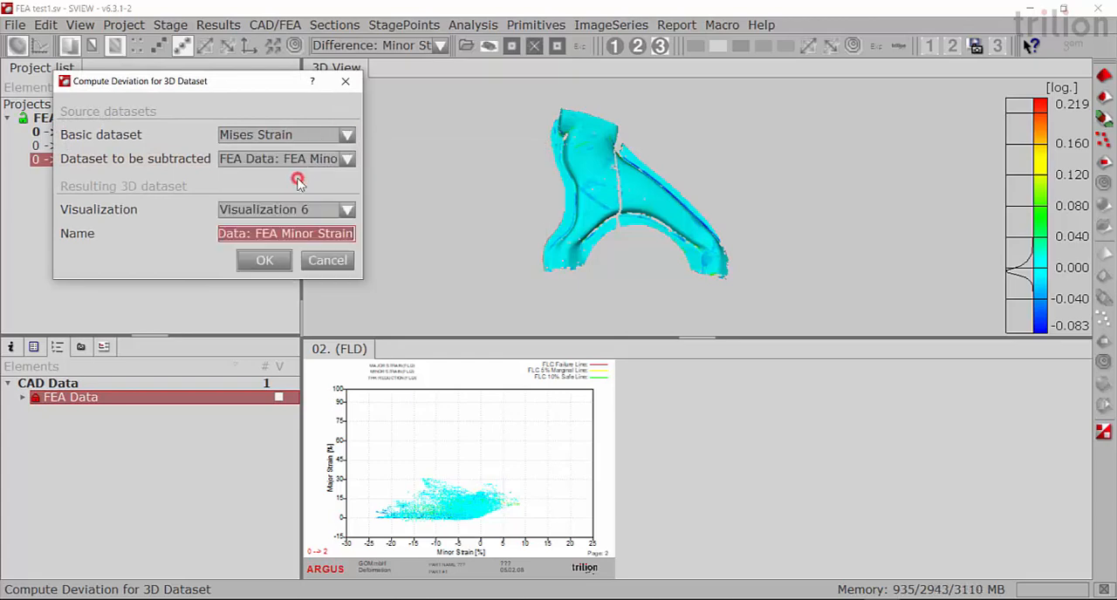
left_click(349, 160)
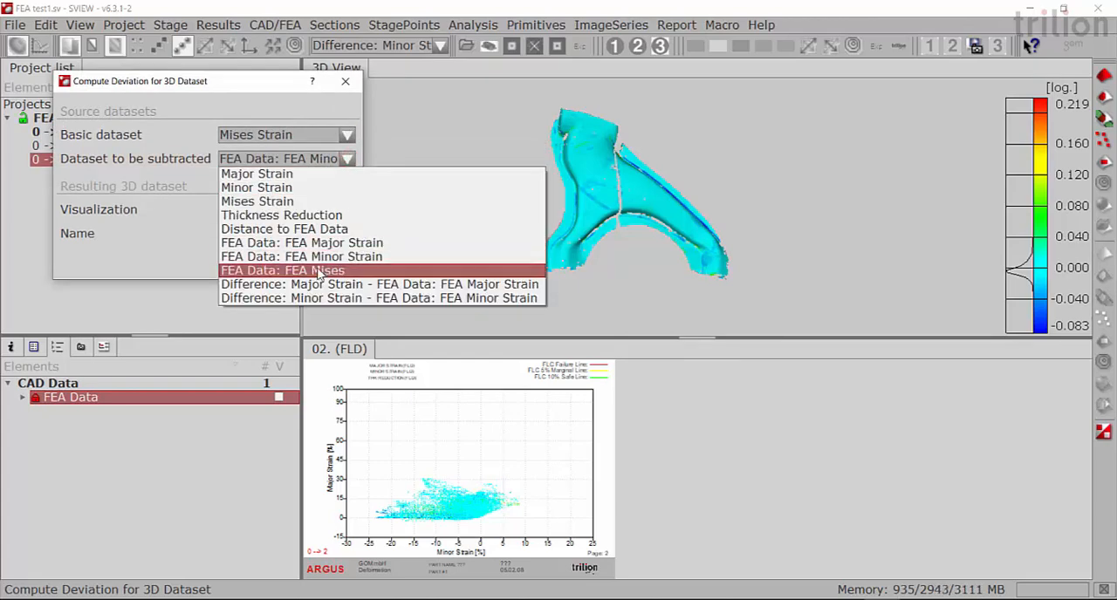
left_click(321, 272)
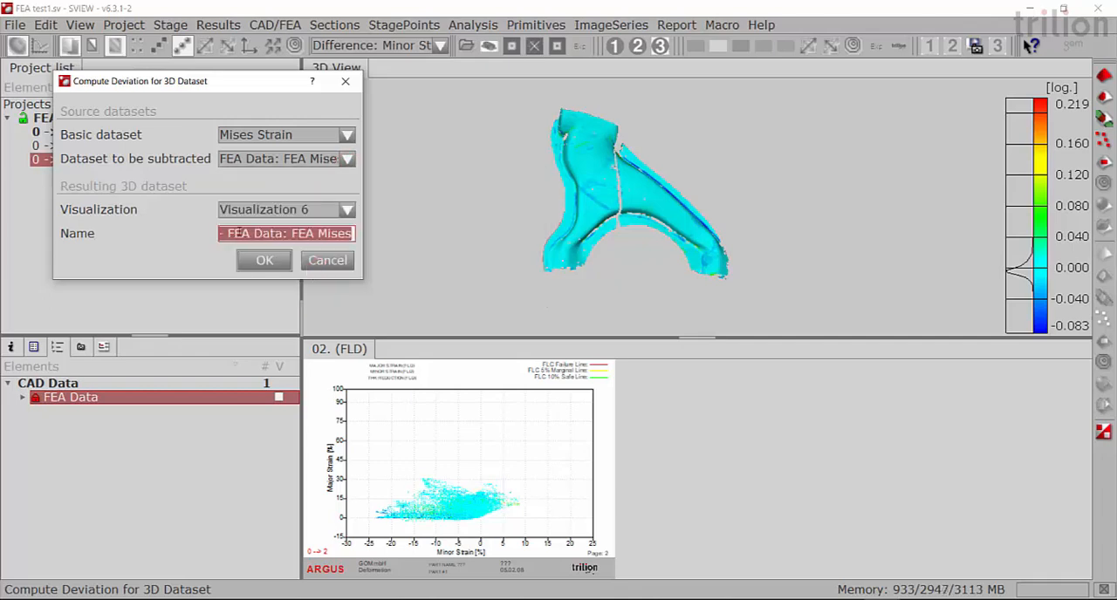
left_click(266, 260)
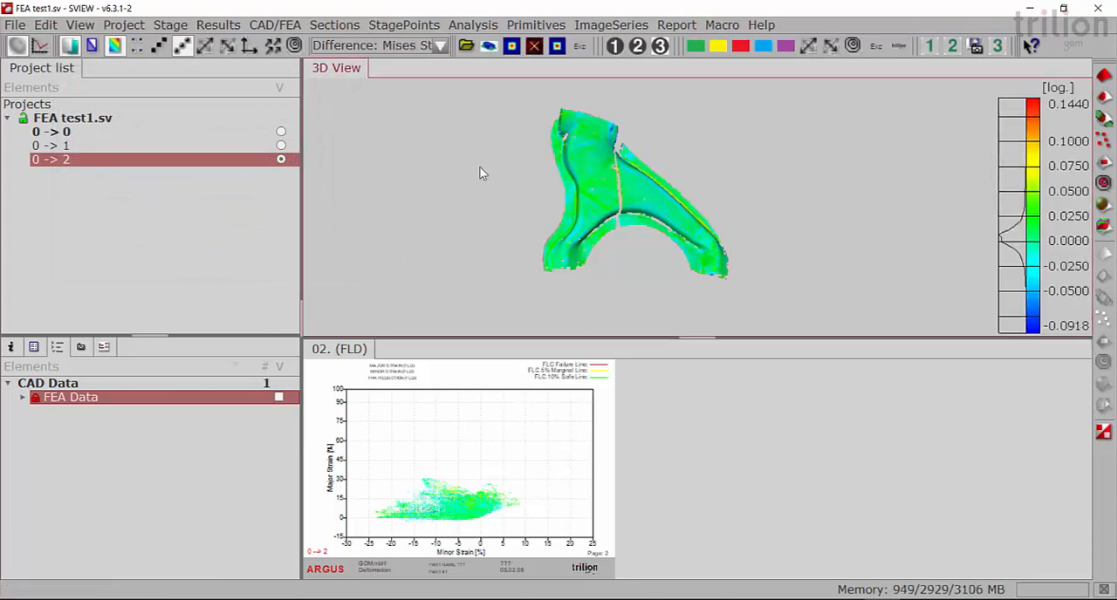
- Display the Major Strain difference and create a stage point in the red deviation spot along the arm's curved outer ridge
left_click(440, 45)
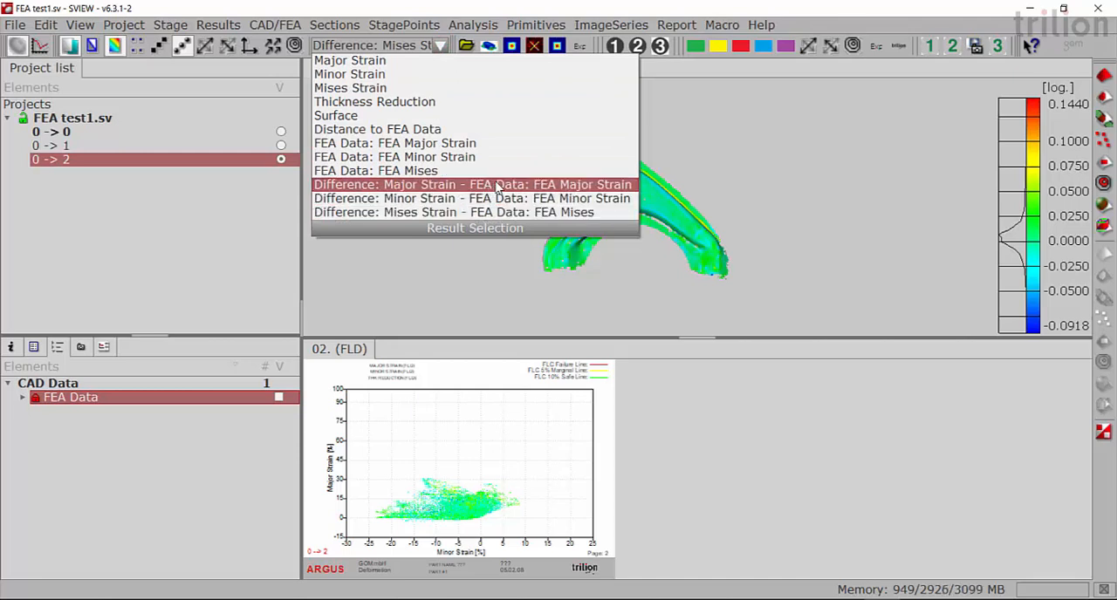
left_click(497, 186)
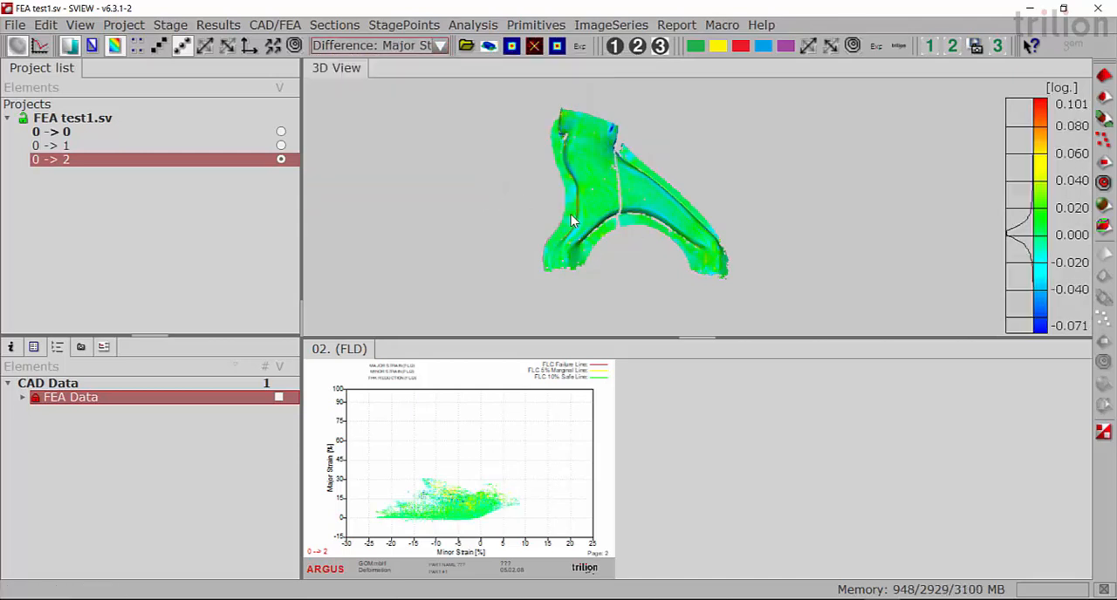
mouse_move(602, 225)
left_mouse_down()
mouse_move(630, 236)
mouse_move(609, 237)
left_mouse_up()
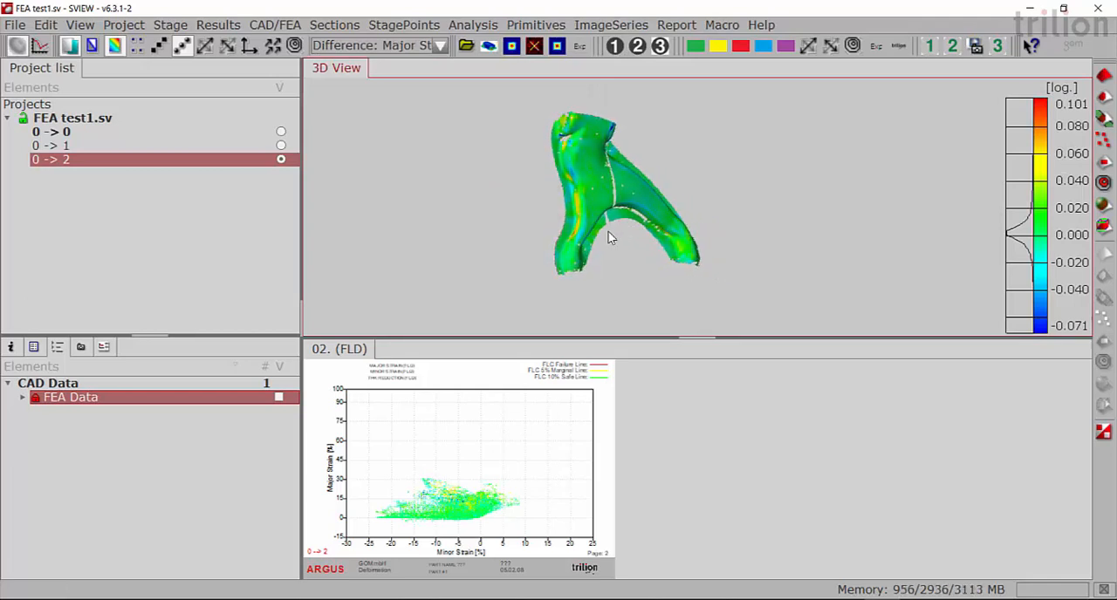
scroll(610, 238, "up", 1)
scroll(594, 249, "up", 1)
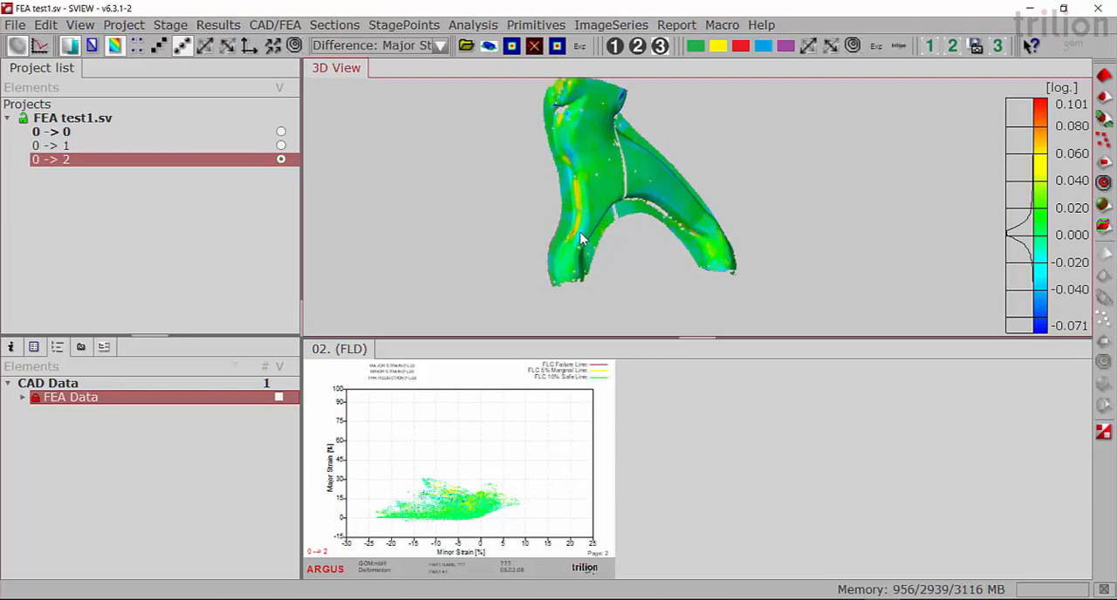
scroll(582, 238, "up", 2)
scroll(582, 238, "up", 4)
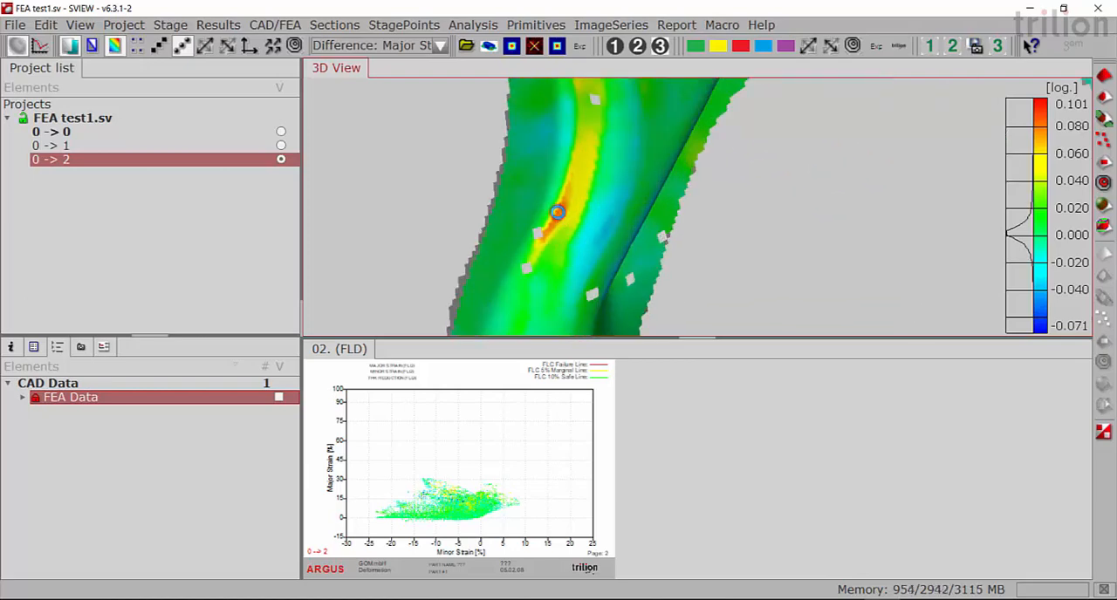
left_click(566, 220)
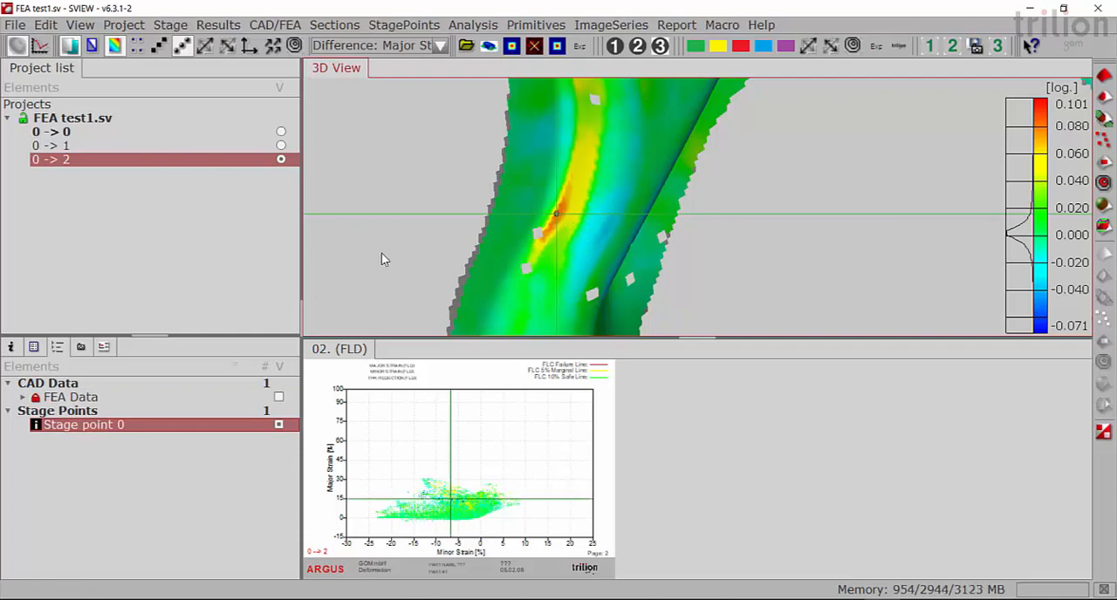
- Show the stage point's deviation label and place it in the empty space beside the arm
right_click(203, 428)
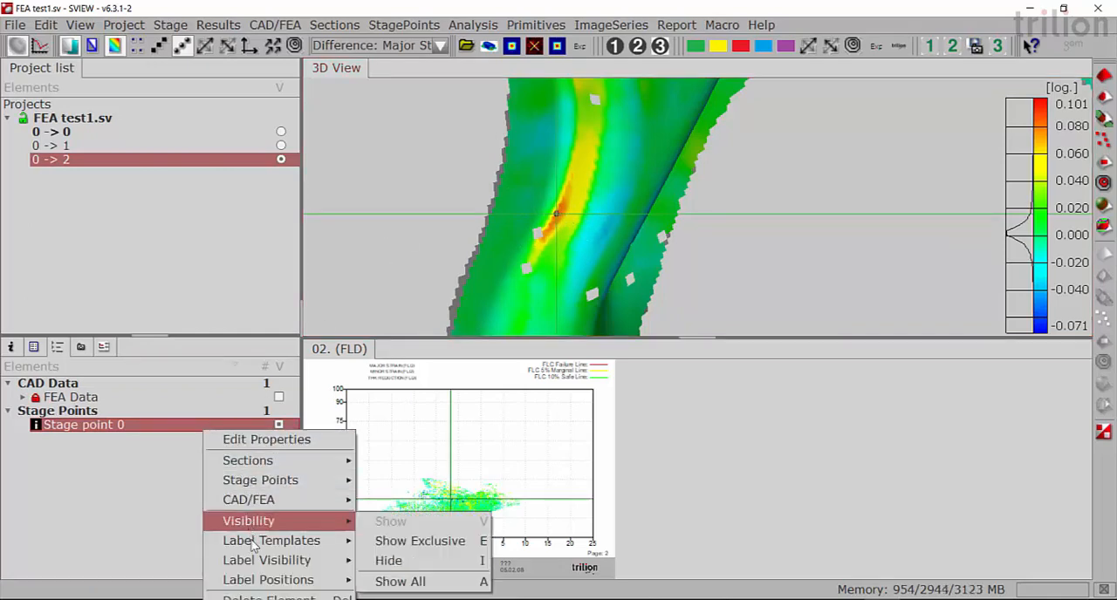
mouse_move(255, 561)
left_click(392, 516)
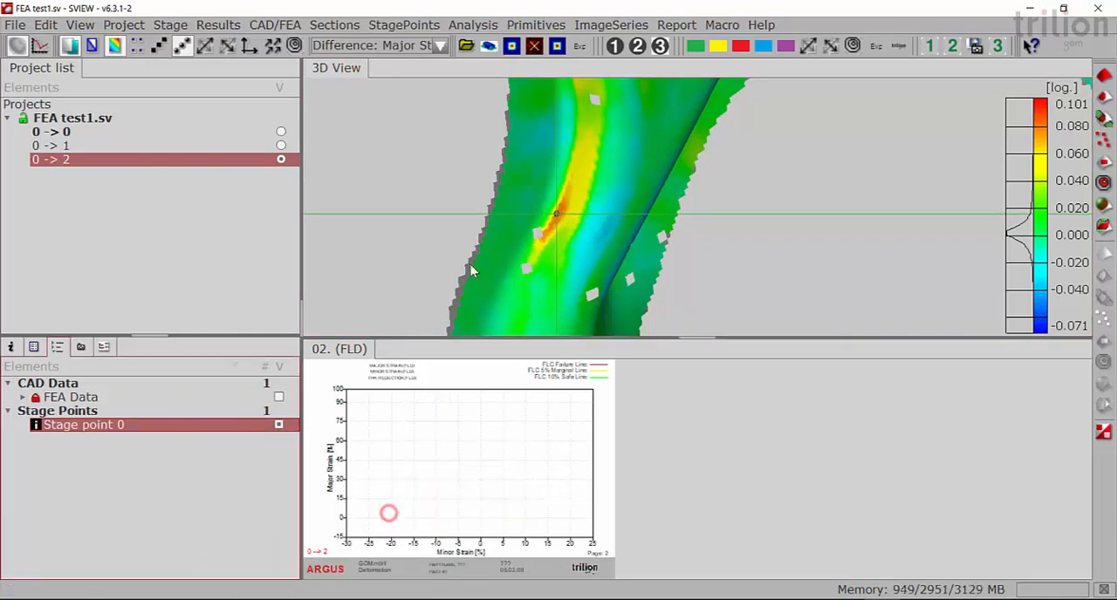
left_click_drag(556, 321, 404, 133)
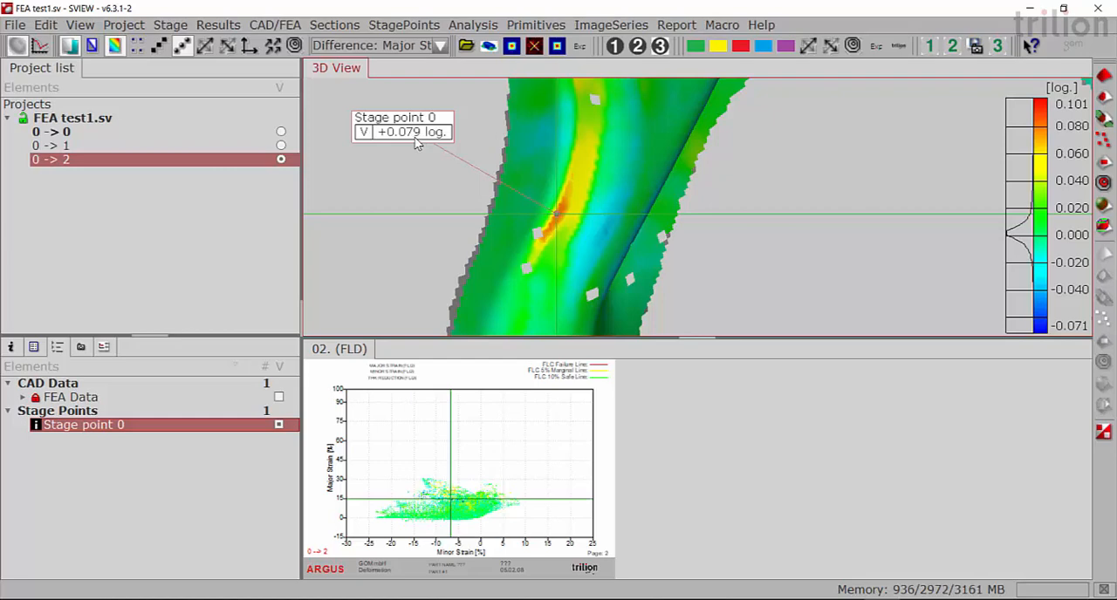
left_click_drag(586, 192, 610, 197)
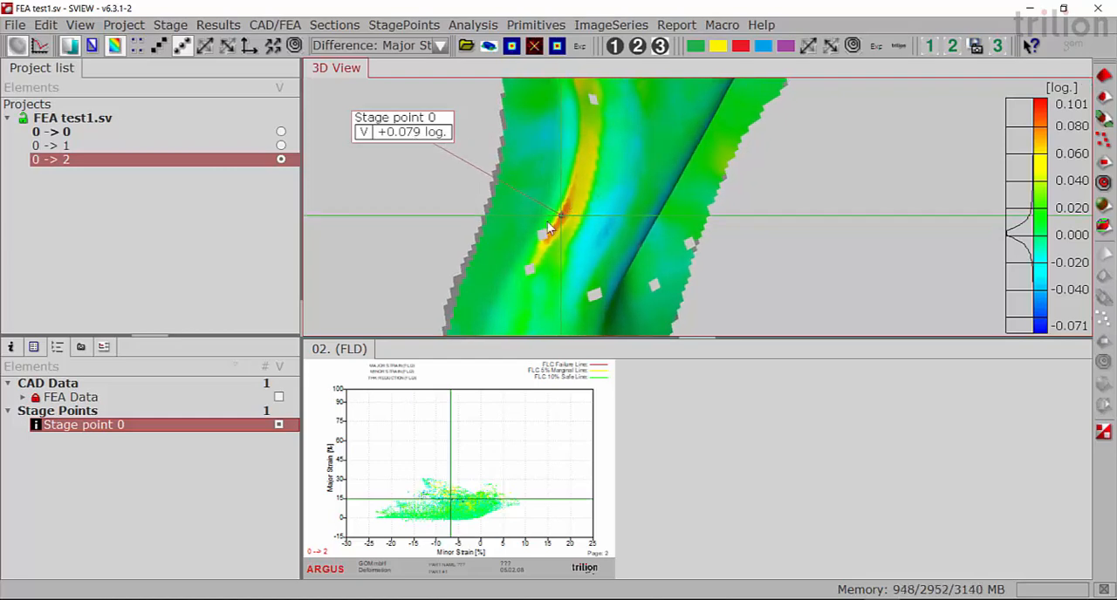